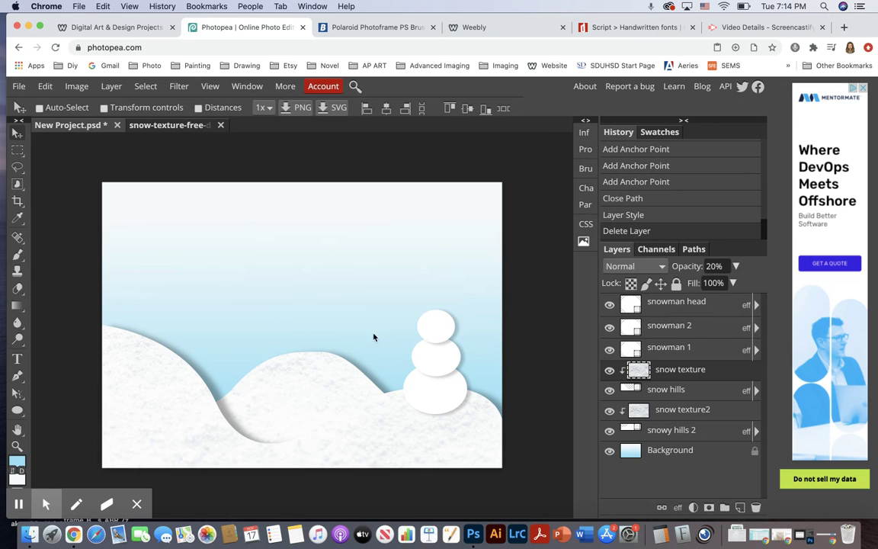
- Add a new layer above the snowman head and draw a small elliptical selection on the head's upper left for an eye
{"action": "key", "text": "z"}
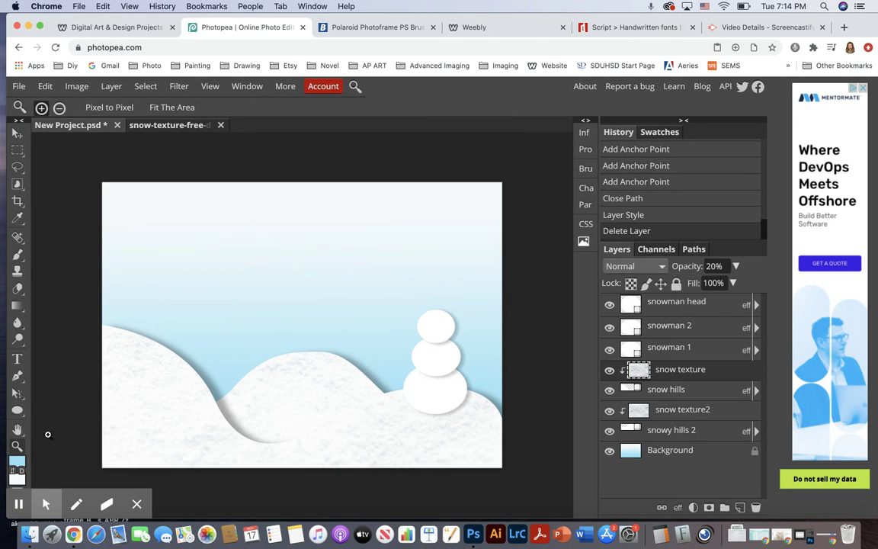
{"action": "left_click", "coordinate": [443, 328]}
{"action": "left_click", "coordinate": [443, 329]}
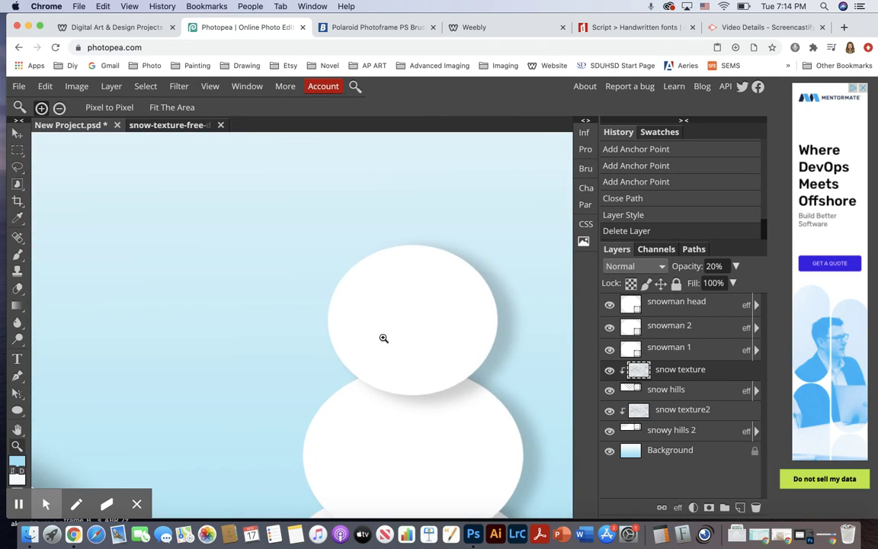
{"action": "scroll", "coordinate": [383, 338], "scroll_direction": "down", "scroll_amount": 1}
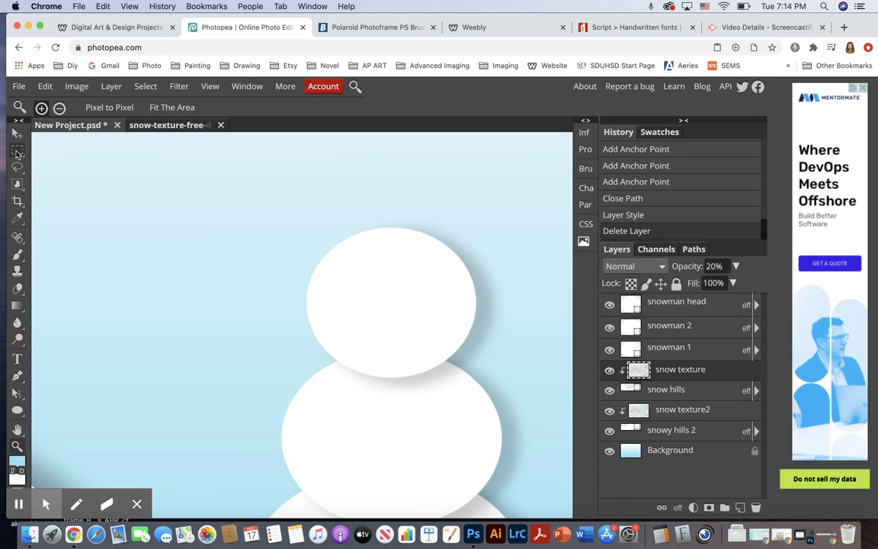
{"action": "left_click_drag", "start_coordinate": [16, 155], "coordinate": [87, 172]}
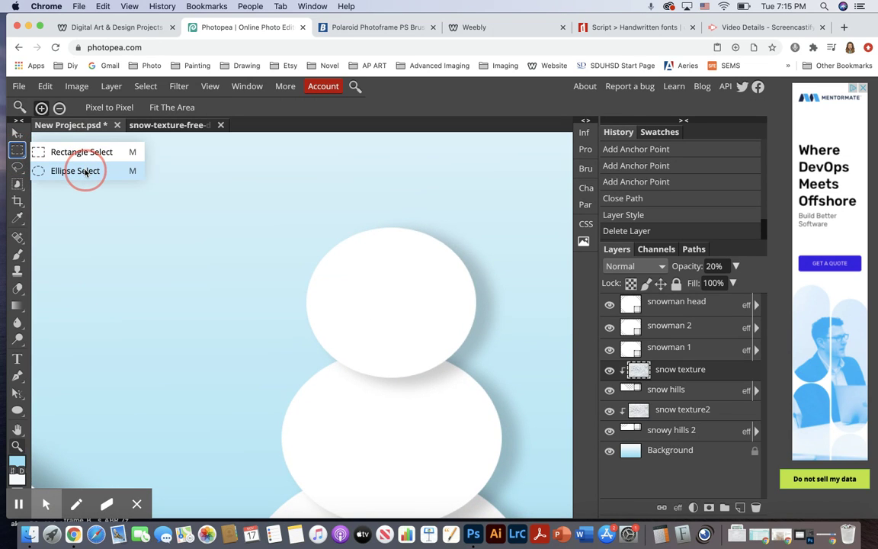
{"action": "left_click_drag", "start_coordinate": [86, 173], "coordinate": [87, 172]}
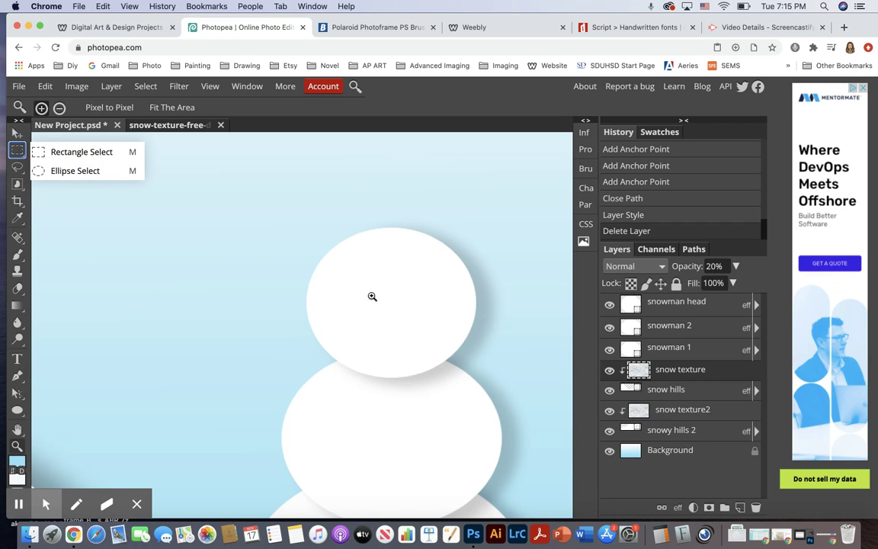
{"action": "left_click", "coordinate": [90, 172]}
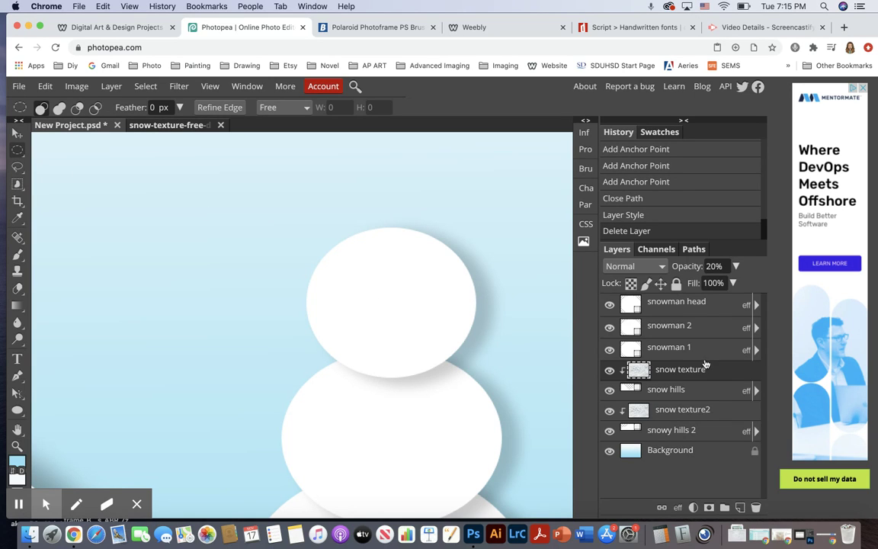
{"action": "left_click", "coordinate": [690, 303]}
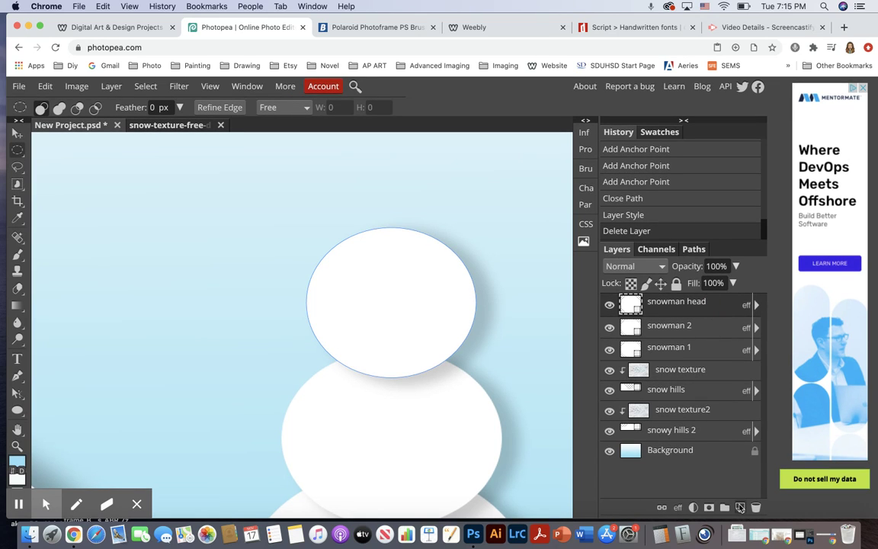
{"action": "left_click", "coordinate": [739, 507]}
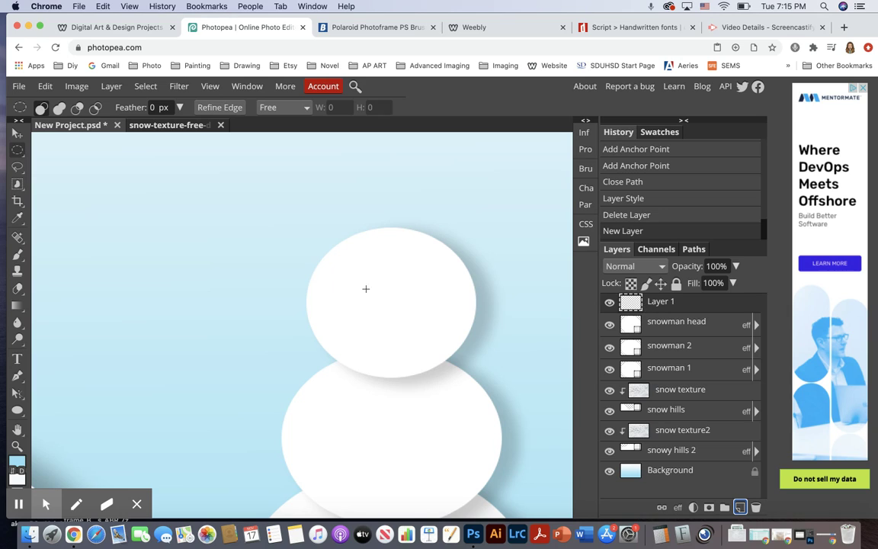
{"action": "left_click_drag", "start_coordinate": [349, 263], "coordinate": [377, 289]}
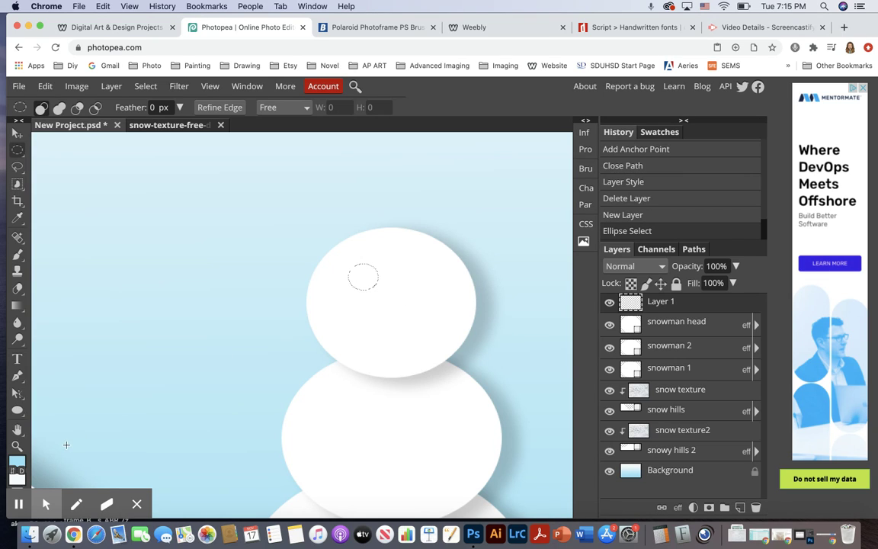
- Set the foreground color to black and fill the eye selection with the Paint Bucket
{"action": "left_click", "coordinate": [17, 462]}
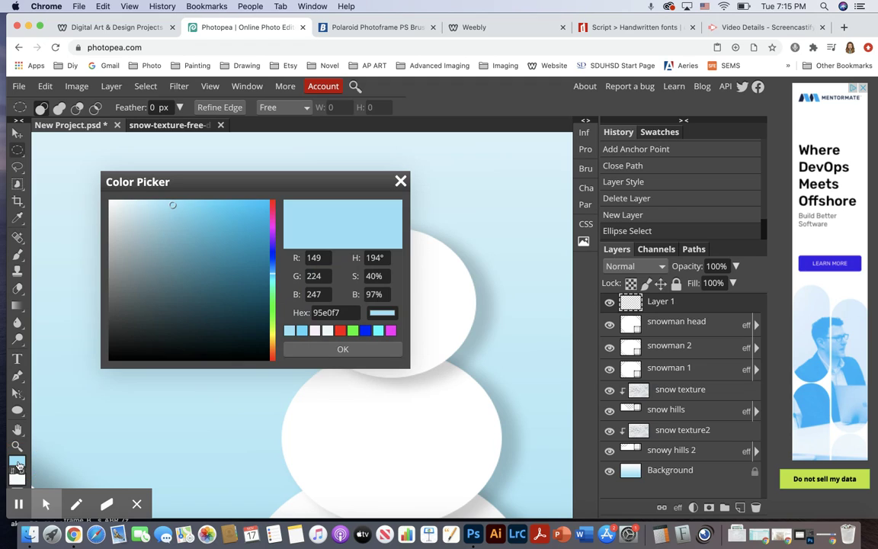
{"action": "left_click", "coordinate": [262, 360]}
{"action": "left_click", "coordinate": [327, 351]}
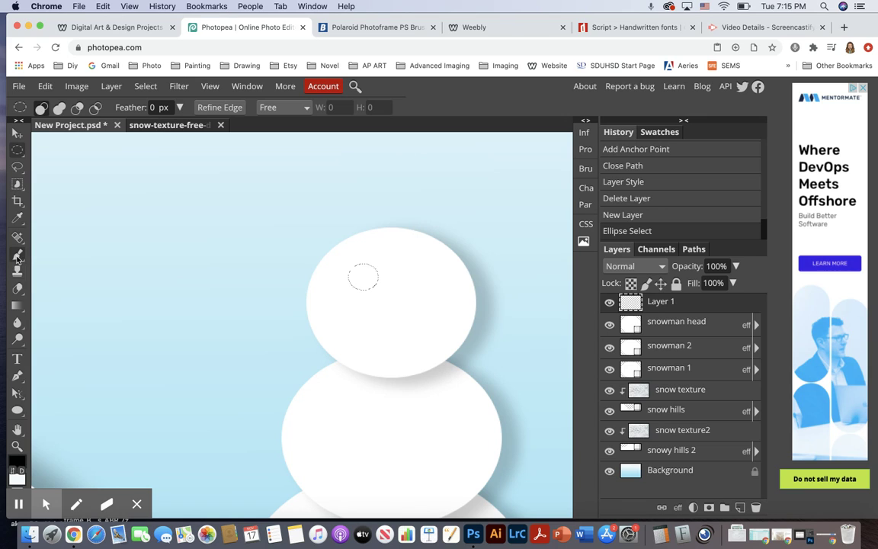
{"action": "mouse_move", "coordinate": [17, 306]}
{"action": "left_mouse_down"}
{"action": "mouse_move", "coordinate": [67, 310]}
{"action": "mouse_move", "coordinate": [67, 327]}
{"action": "left_mouse_up"}
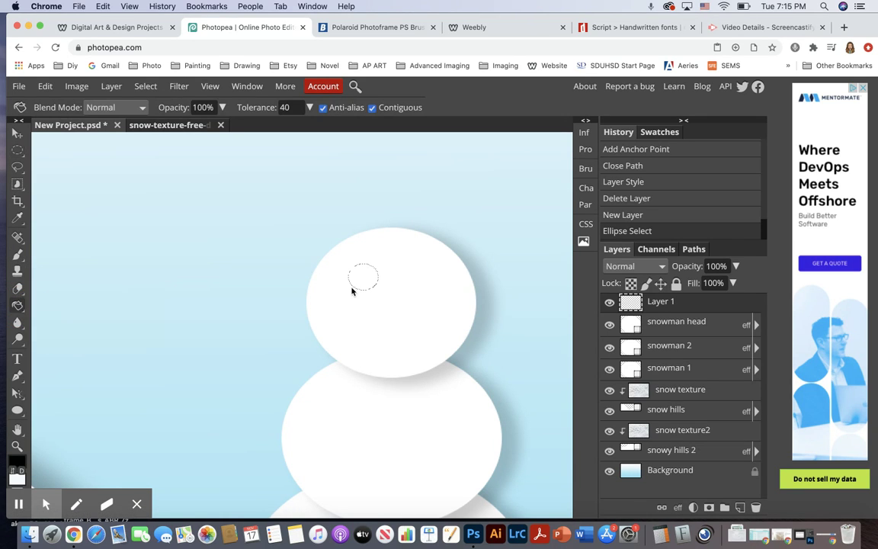
{"action": "left_click", "coordinate": [360, 279]}
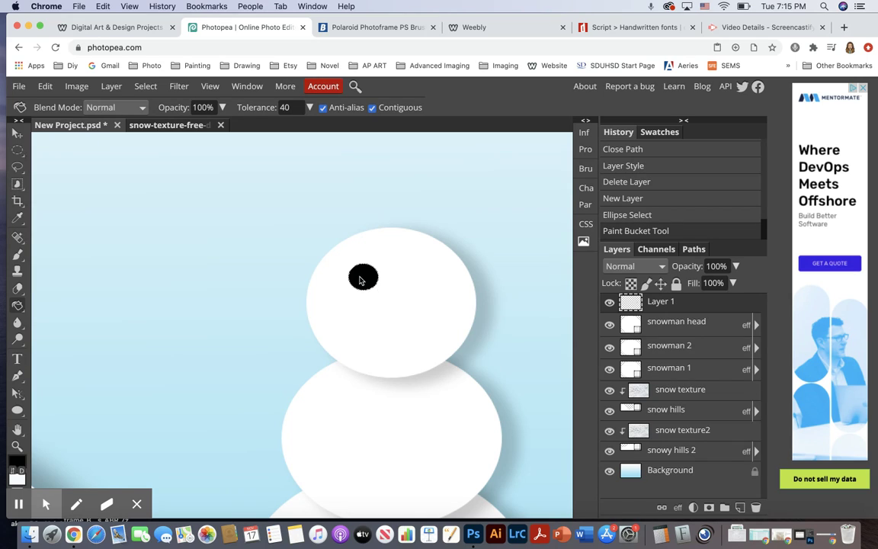
- Duplicate the black eye horizontally to form the second eye and rename the layer "eyes"
{"action": "left_click", "coordinate": [16, 135]}
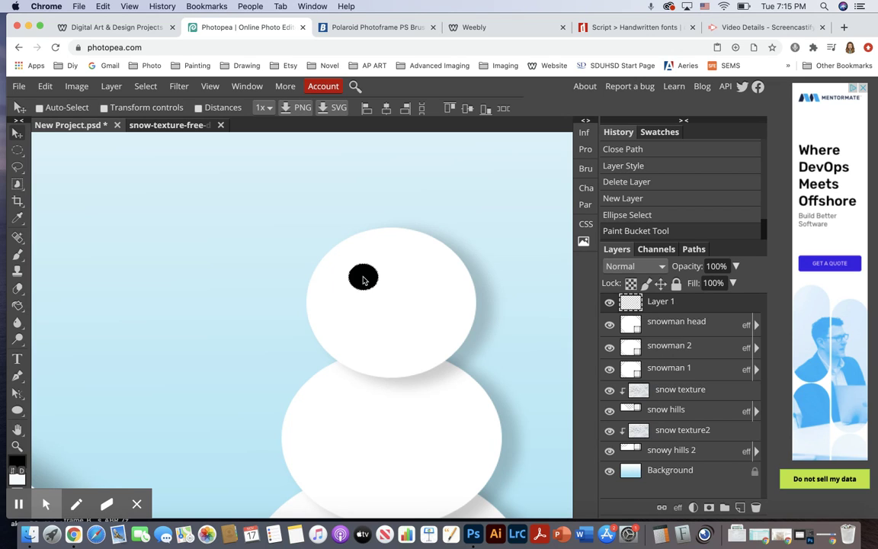
{"action": "left_click_drag", "start_coordinate": [363, 280], "coordinate": [414, 280]}
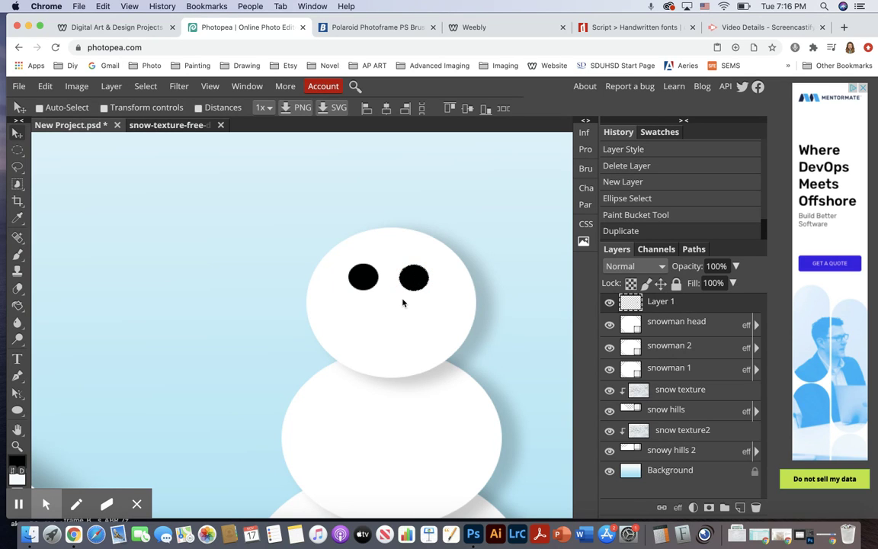
{"action": "double_click", "coordinate": [661, 302]}
{"action": "type", "text": "eyes"}
{"action": "key", "text": "Return"}
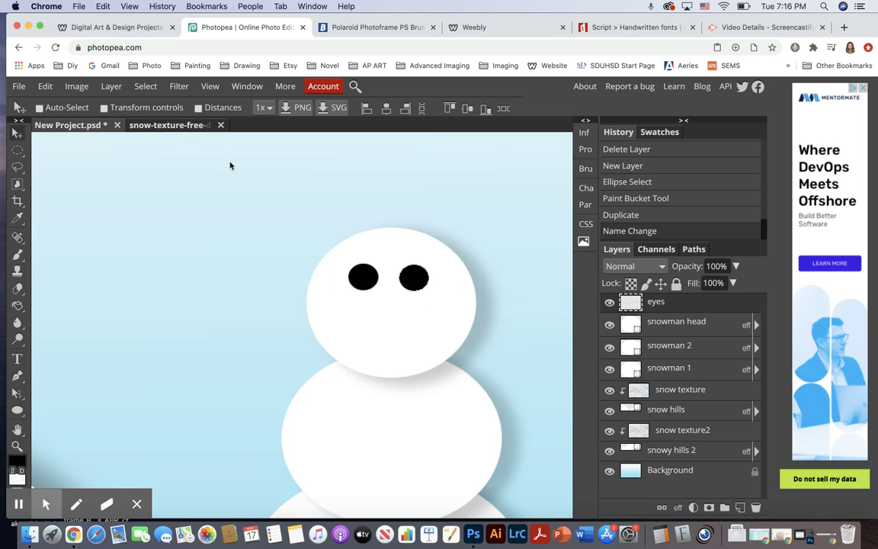
- Deselect the selection around the second eye
{"action": "left_click", "coordinate": [111, 87]}
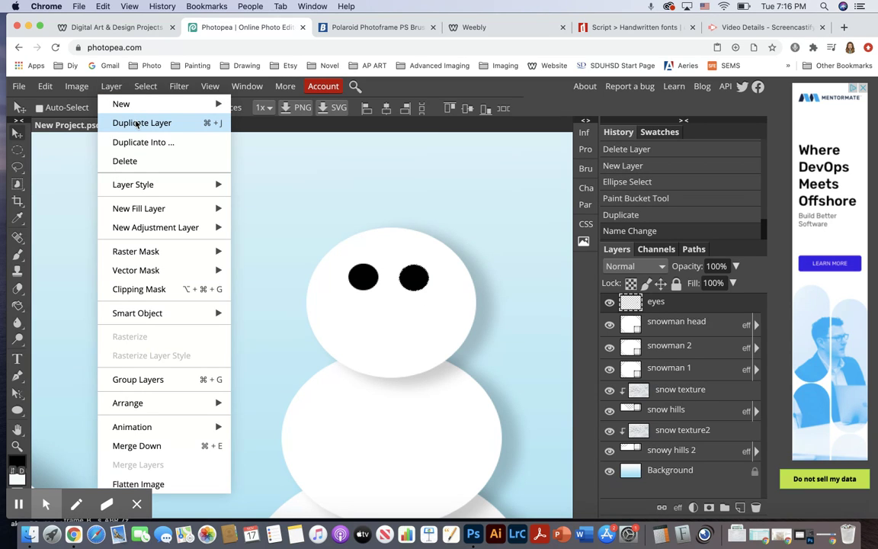
{"action": "mouse_move", "coordinate": [146, 86]}
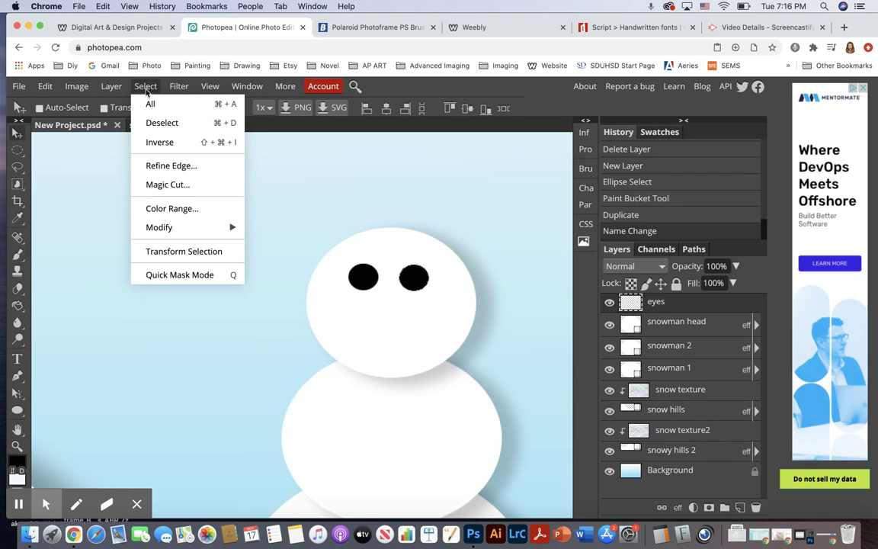
{"action": "left_click", "coordinate": [162, 124]}
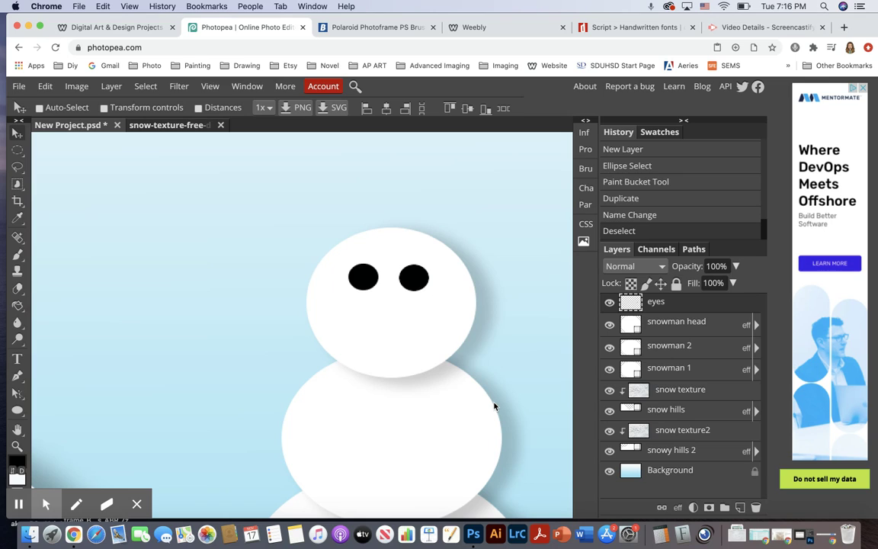
- Draw a small black ellipse shape with no stroke at the left end of the snowman's mouth
{"action": "left_click", "coordinate": [18, 410]}
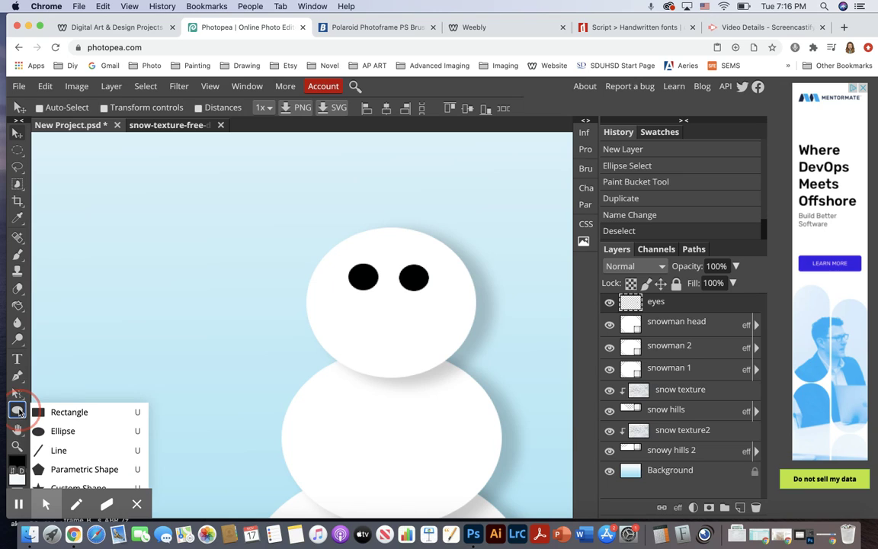
{"action": "left_click", "coordinate": [75, 430]}
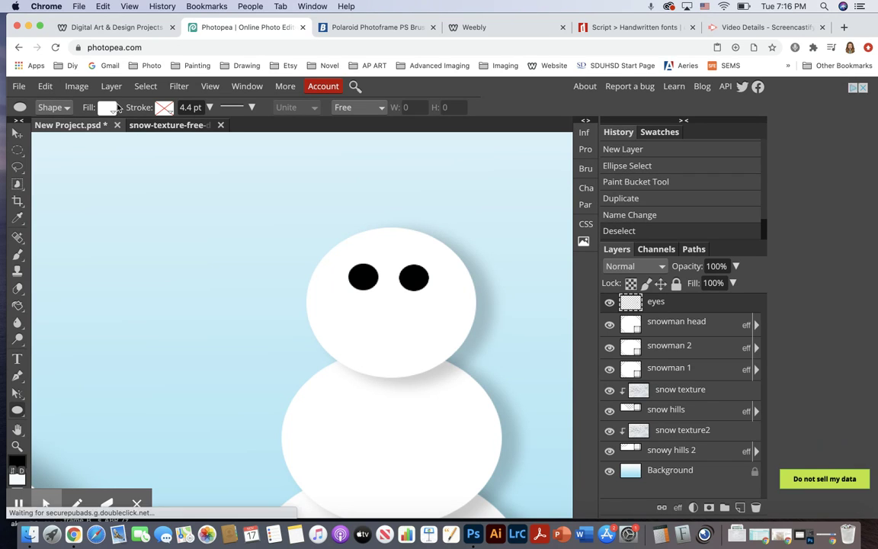
{"action": "left_click", "coordinate": [111, 110]}
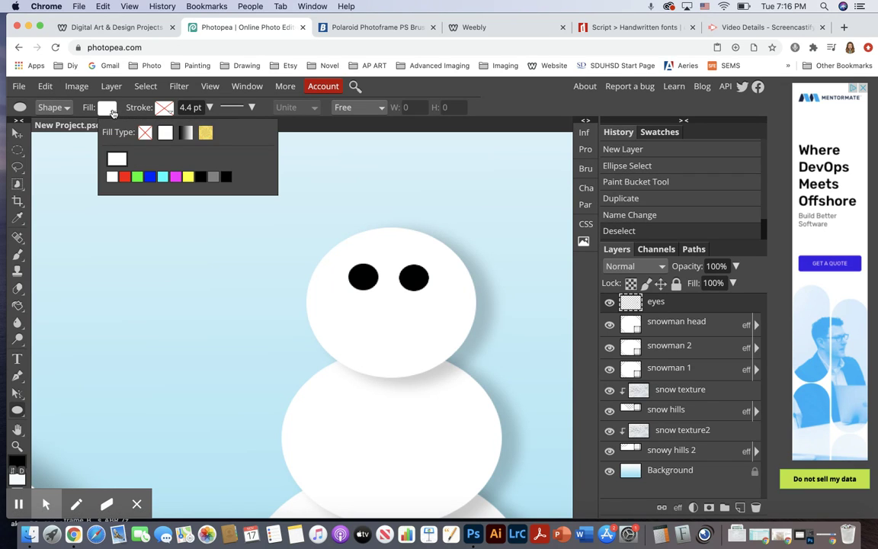
{"action": "left_click", "coordinate": [200, 177]}
{"action": "left_click", "coordinate": [455, 94]}
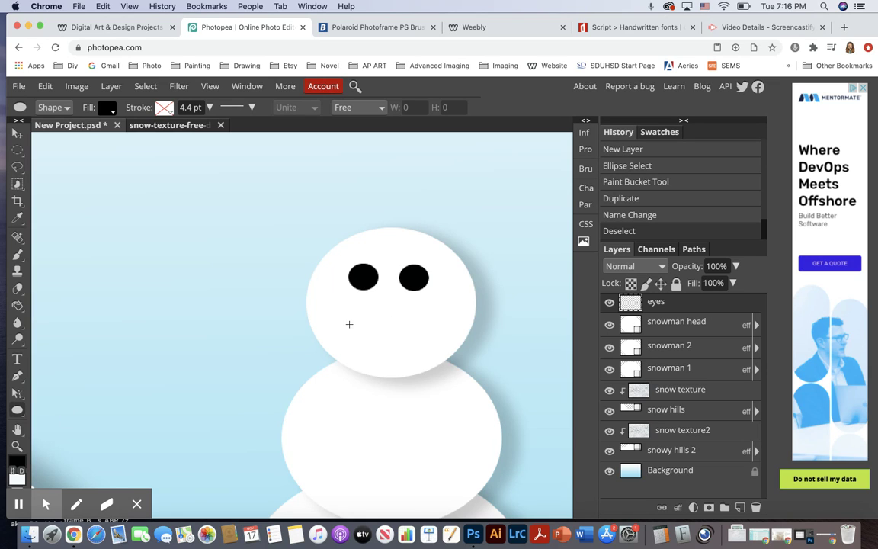
{"action": "left_click_drag", "start_coordinate": [328, 316], "coordinate": [345, 331]}
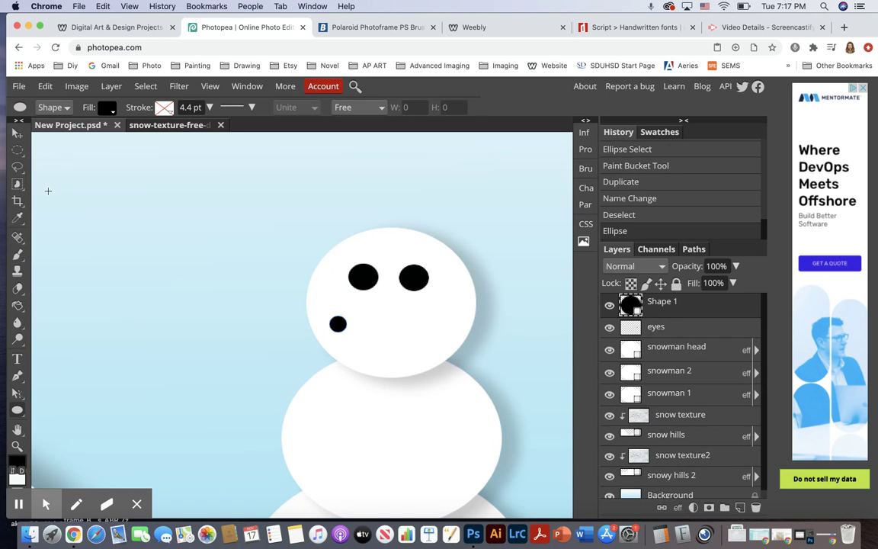
- Duplicate the mouth dot five times and arrange the copies in a curved smile across the lower face
{"action": "left_click", "coordinate": [16, 133]}
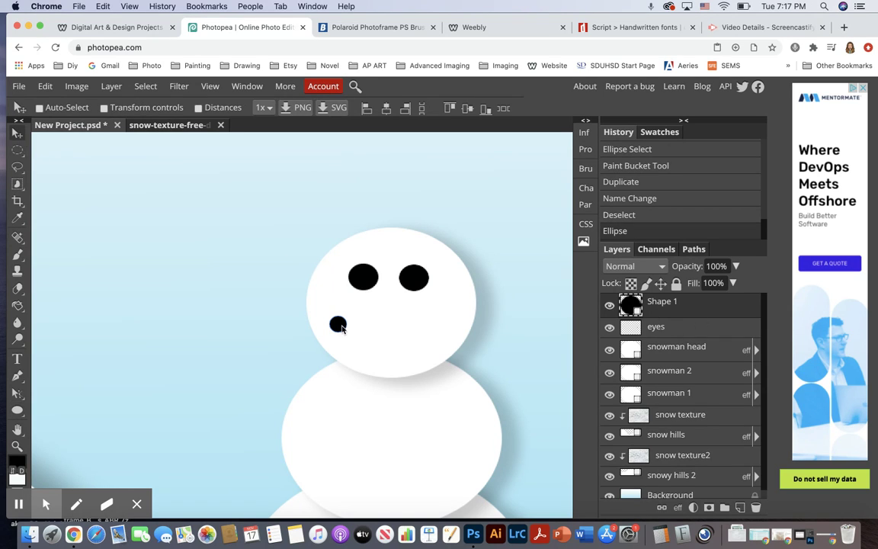
{"action": "left_click_drag", "start_coordinate": [338, 325], "coordinate": [357, 341]}
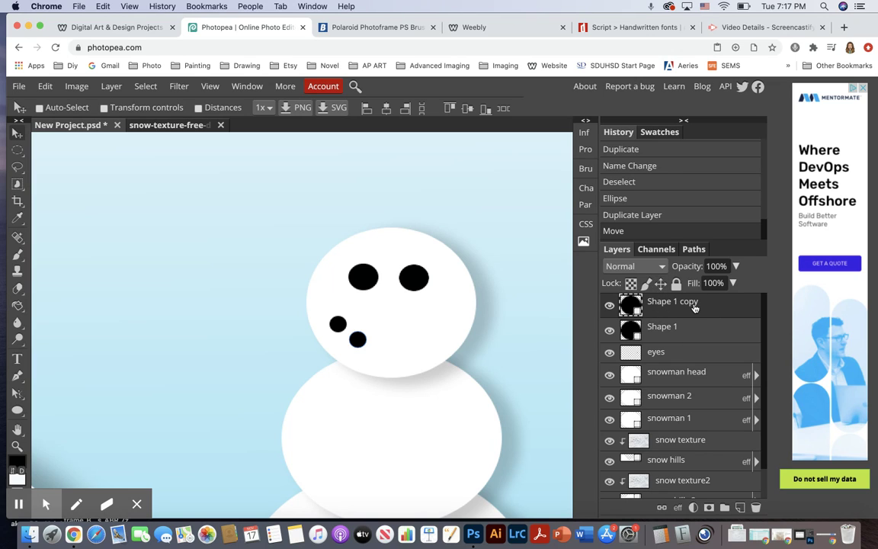
{"action": "left_click_drag", "start_coordinate": [357, 340], "coordinate": [445, 326]}
- Nudge the mouth dots on layers Shape 1 copy 4, copy 3 and copy 2 down slightly to even out the smile
{"action": "left_click", "coordinate": [659, 331]}
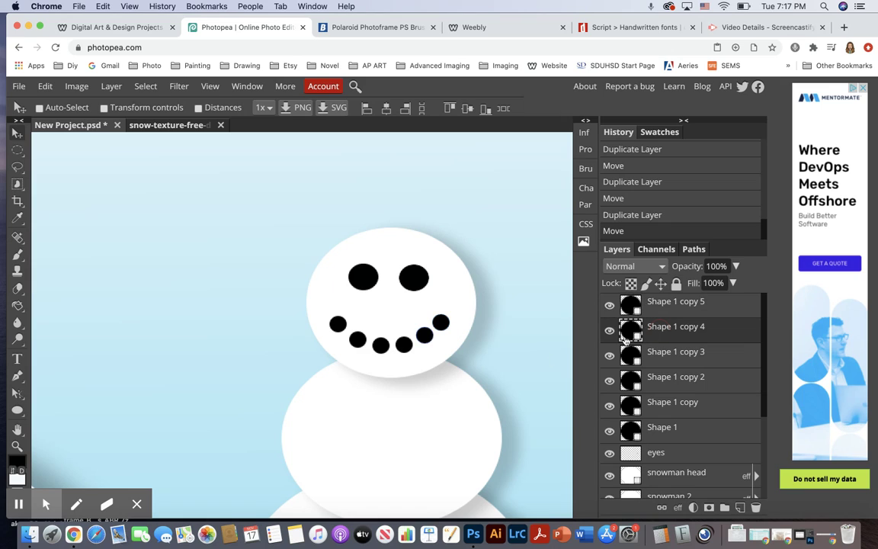
{"action": "key", "text": "Down"}
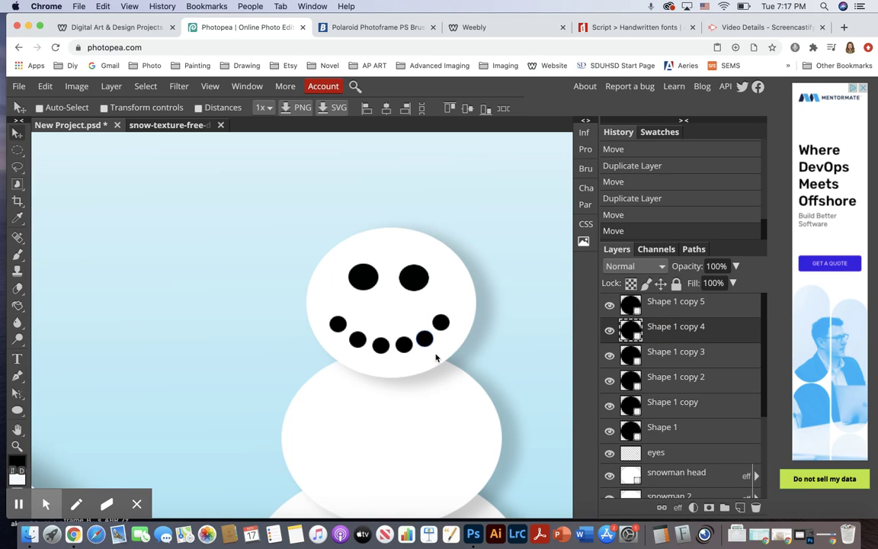
{"action": "left_click", "coordinate": [663, 352]}
{"action": "key", "text": "Down"}
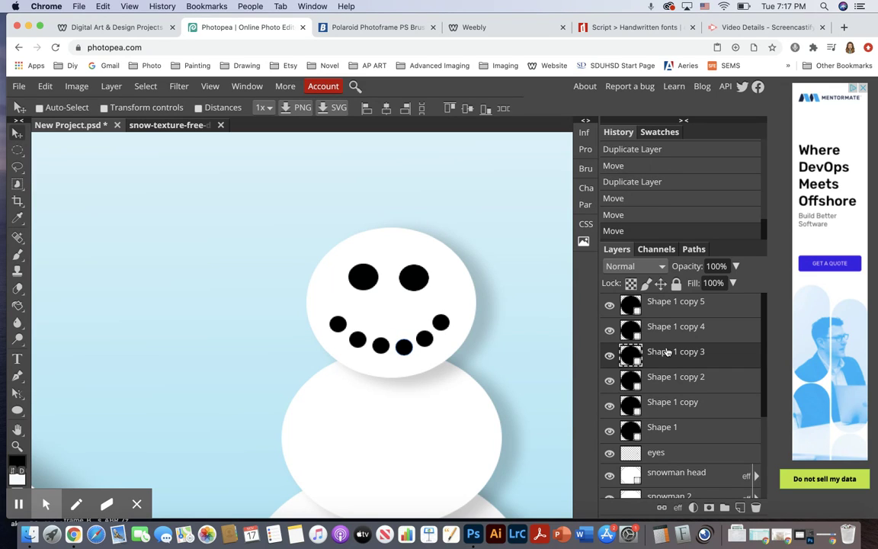
{"action": "left_click", "coordinate": [687, 378]}
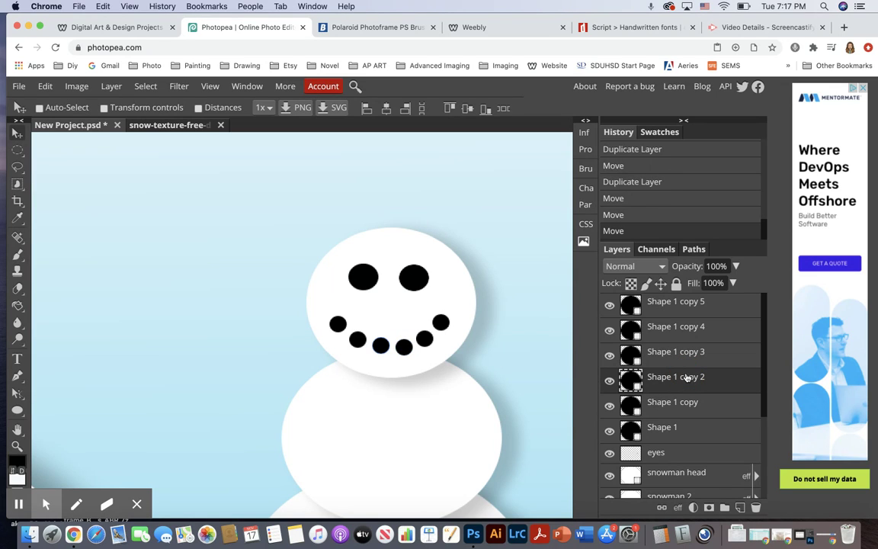
{"action": "key", "text": "Down"}
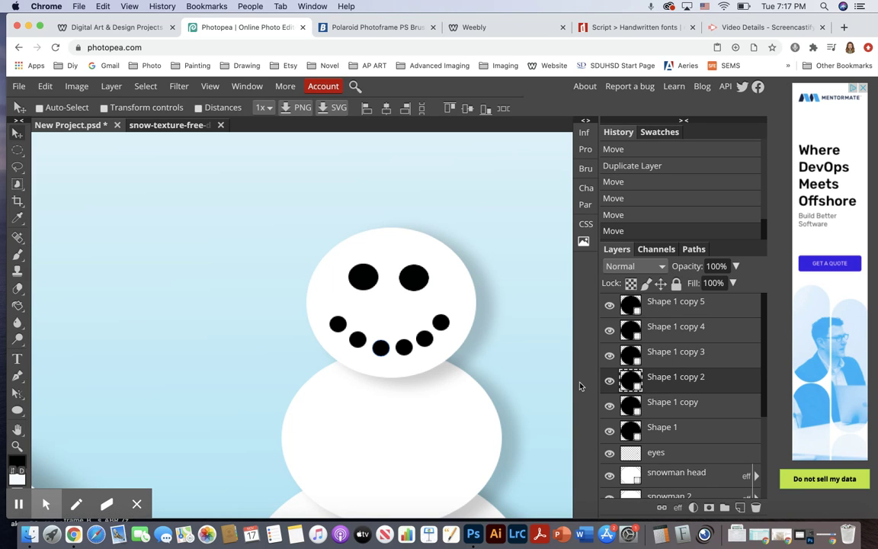
- Add a new layer above Shape 1 copy 5 and name it "nose"
{"action": "left_click", "coordinate": [722, 304]}
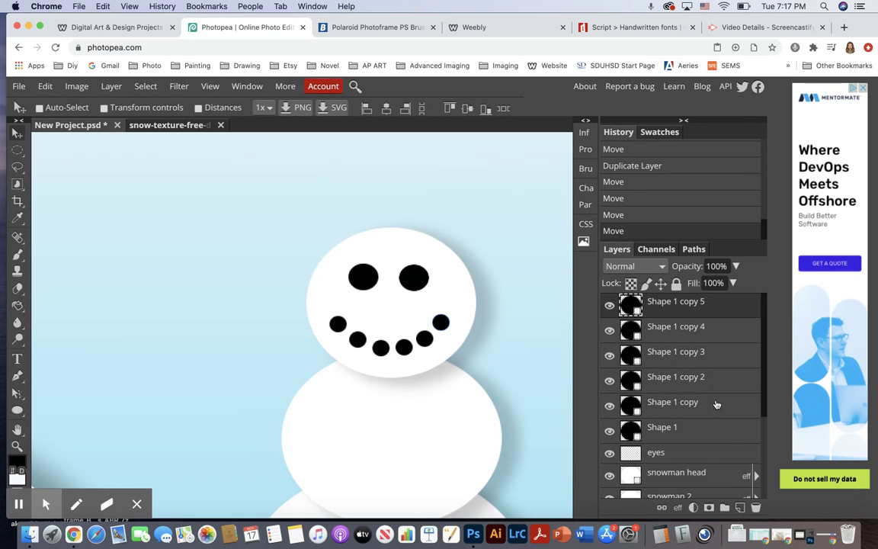
{"action": "left_click", "coordinate": [740, 507]}
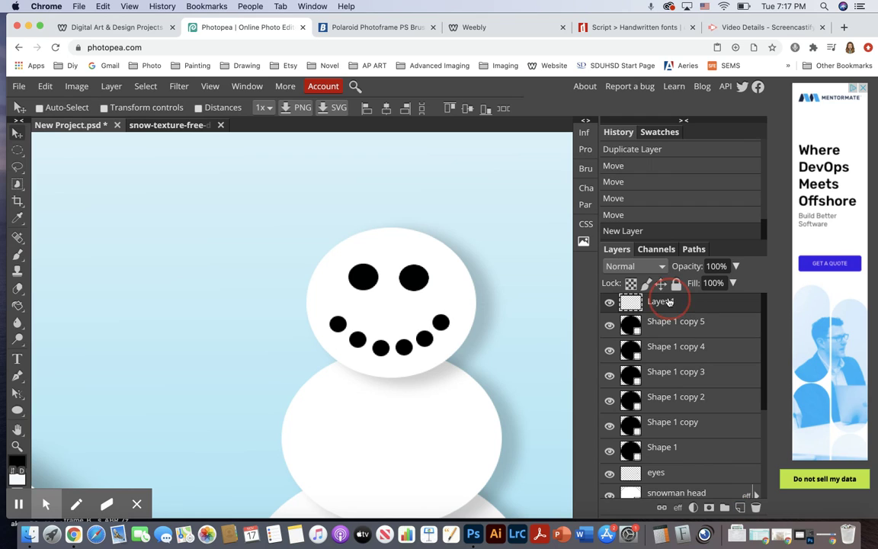
{"action": "double_click", "coordinate": [669, 301]}
{"action": "type", "text": "nose"}
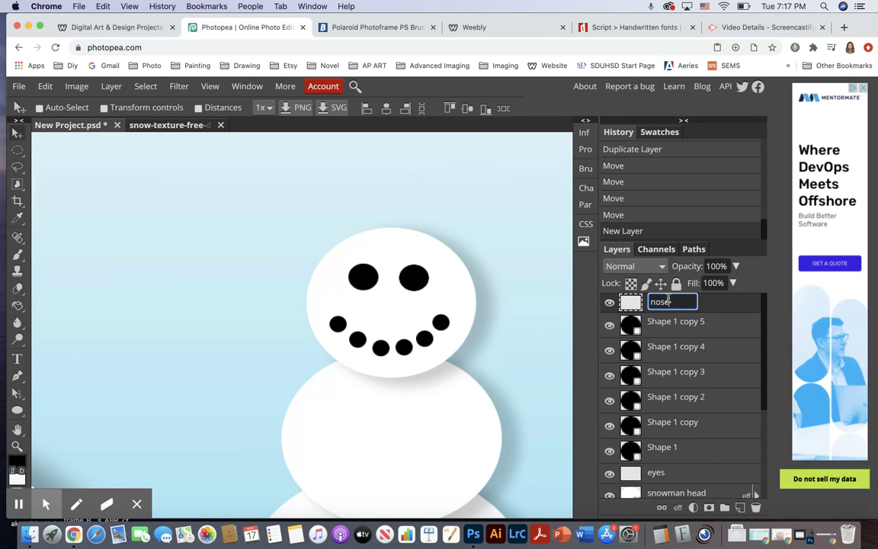
{"action": "key", "text": "Return"}
- Select a small triangular carrot-nose area below the eyes with the Polygonal Lasso, its tip pointing toward the right end of the smile
{"action": "left_click", "coordinate": [17, 168]}
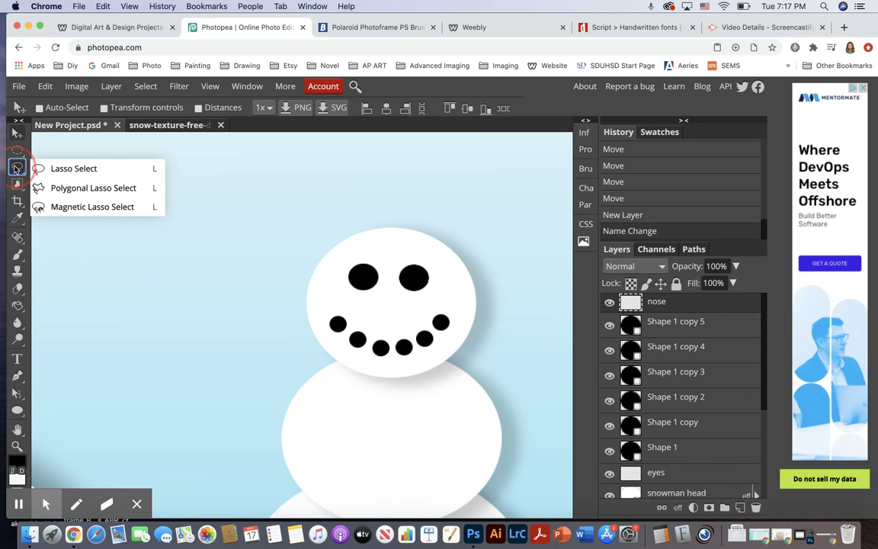
{"action": "left_click", "coordinate": [103, 191]}
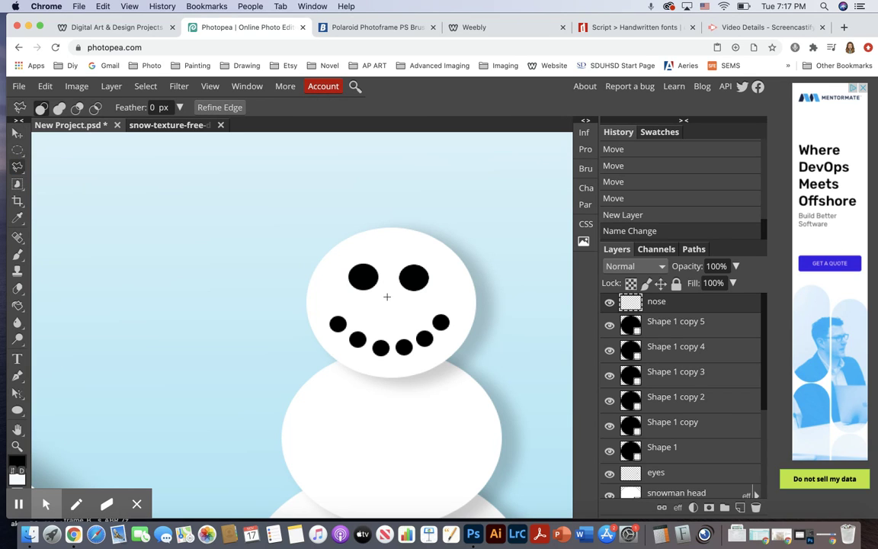
{"action": "left_click", "coordinate": [388, 297]}
{"action": "left_click", "coordinate": [428, 315]}
{"action": "left_click", "coordinate": [388, 299]}
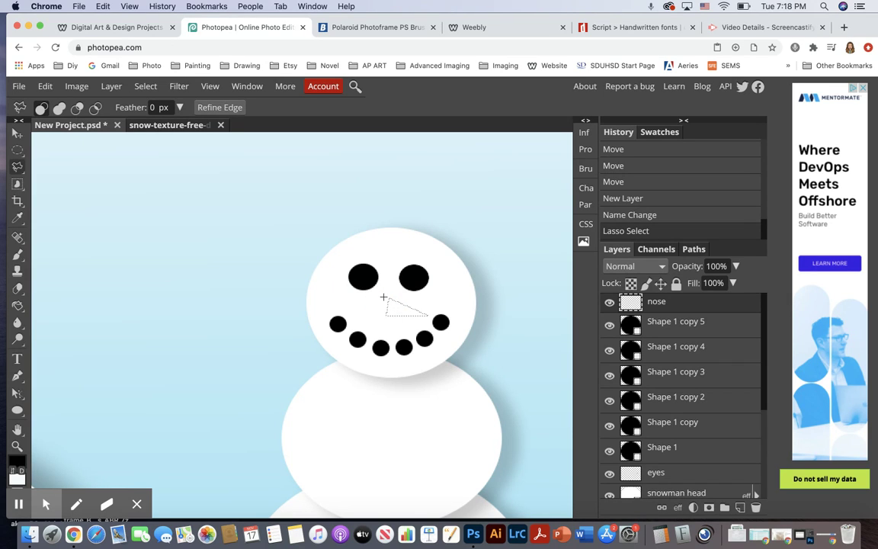
- Fill the triangular nose selection with orange using the Paint Bucket on the nose layer, and deselect
{"action": "left_click", "coordinate": [21, 460]}
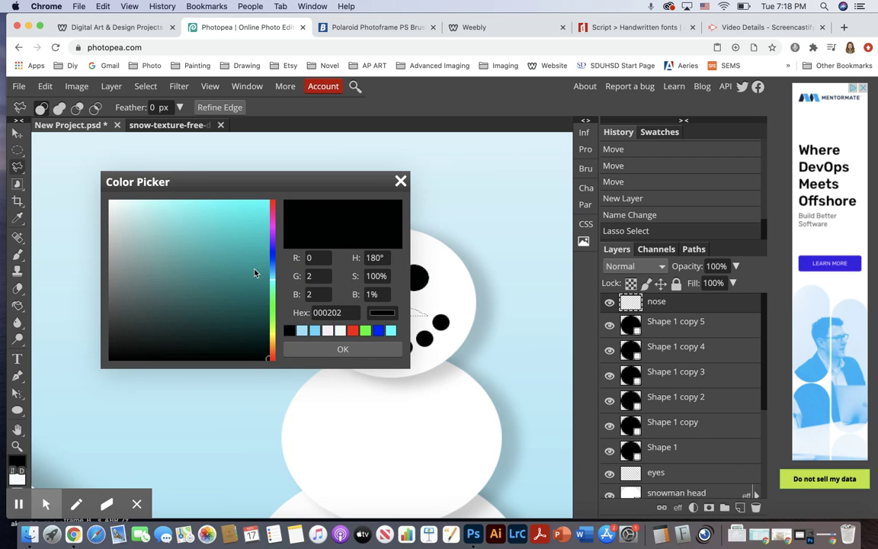
{"action": "left_click", "coordinate": [270, 345]}
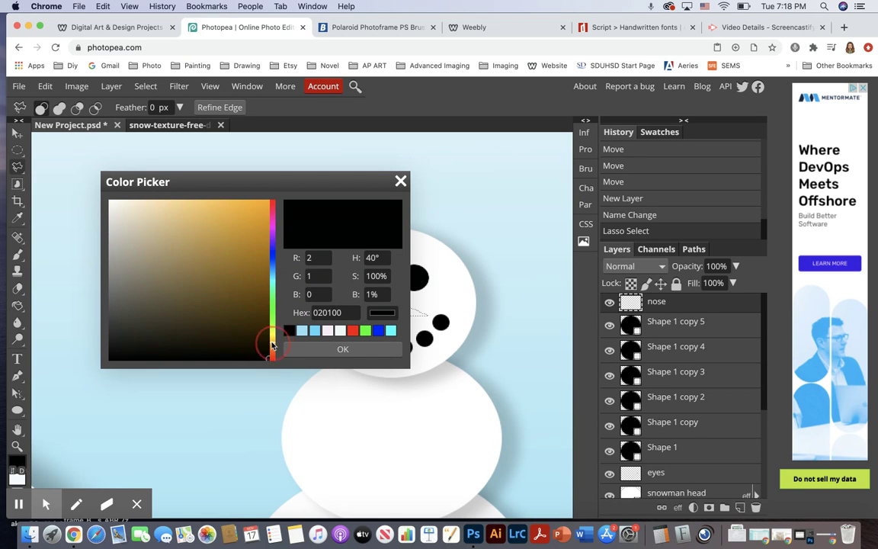
{"action": "left_click", "coordinate": [247, 206]}
{"action": "left_click", "coordinate": [344, 350]}
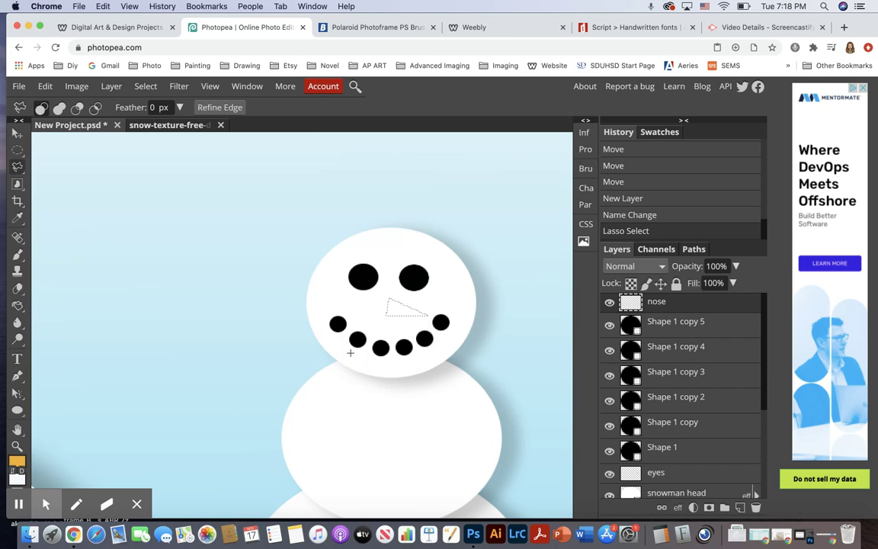
{"action": "left_click", "coordinate": [17, 305]}
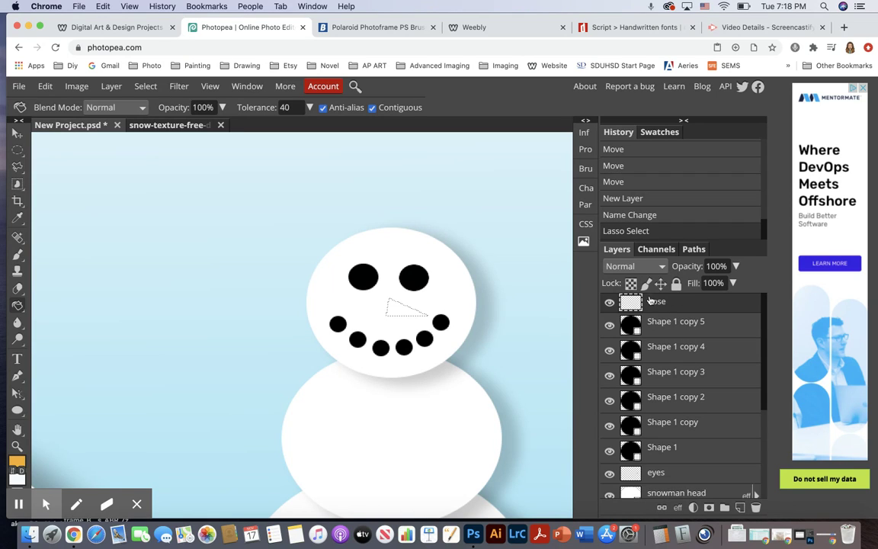
{"action": "left_click", "coordinate": [398, 311]}
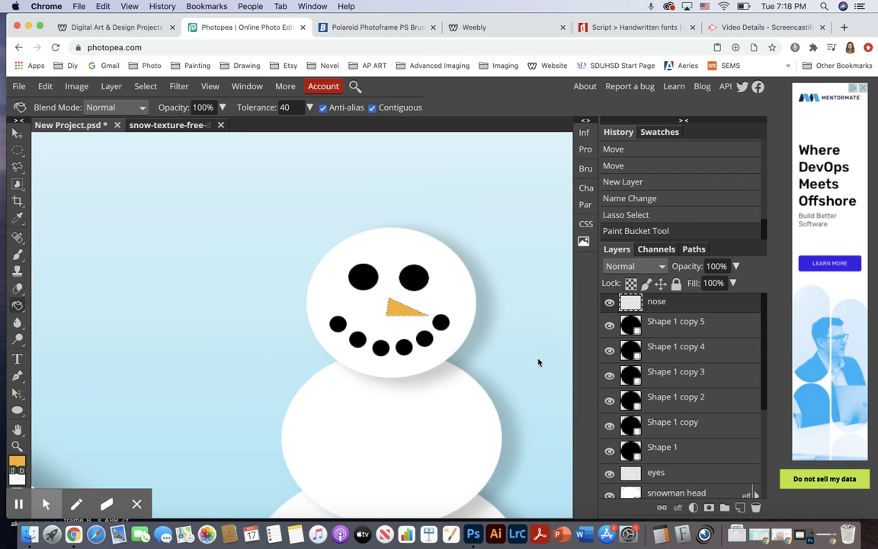
{"action": "left_click", "coordinate": [146, 87]}
{"action": "left_click", "coordinate": [162, 123]}
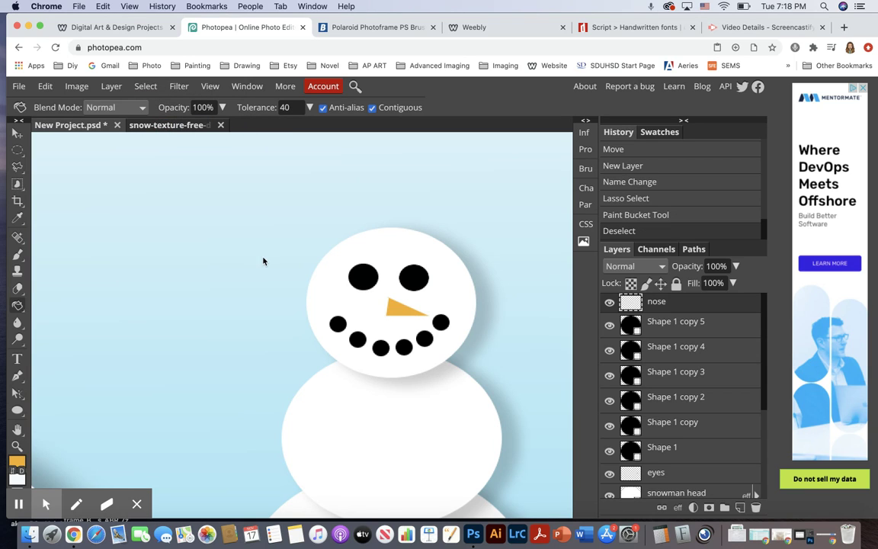
{"action": "left_click", "coordinate": [17, 133]}
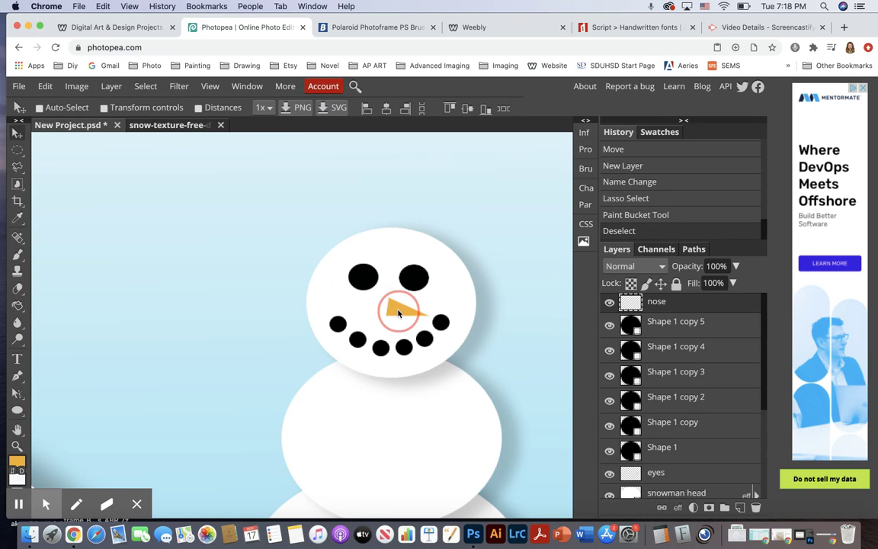
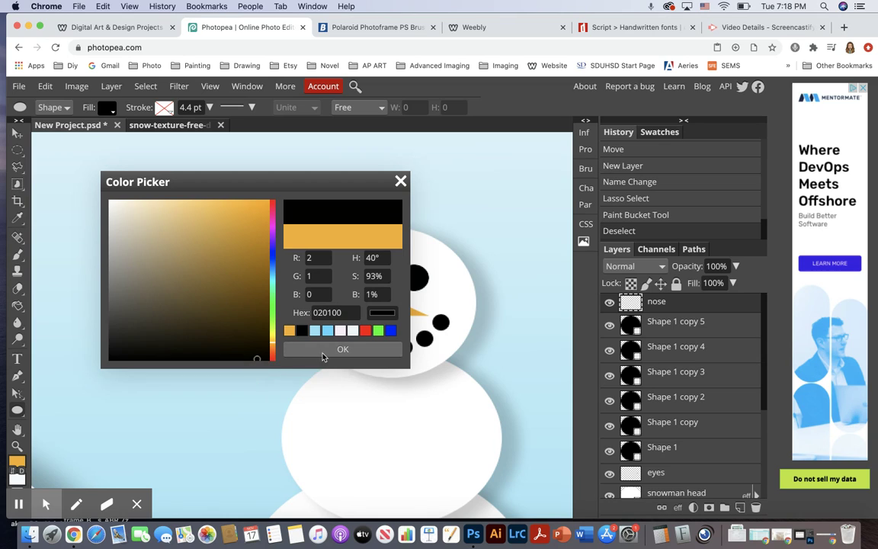
- Draw a flat black ellipse across the top of the head as the hat brim and a black rectangle above it as the crown
{"action": "left_click_drag", "start_coordinate": [322, 221], "coordinate": [471, 246]}
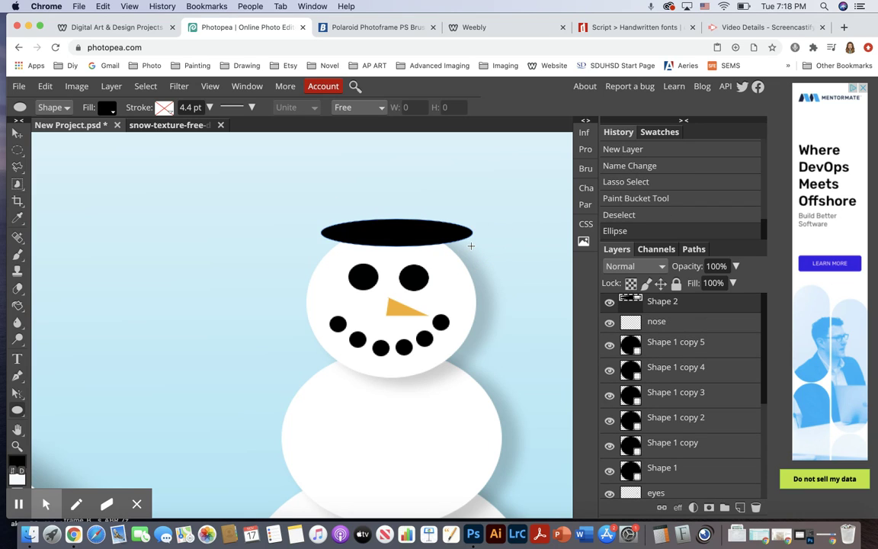
{"action": "right_click", "coordinate": [18, 411]}
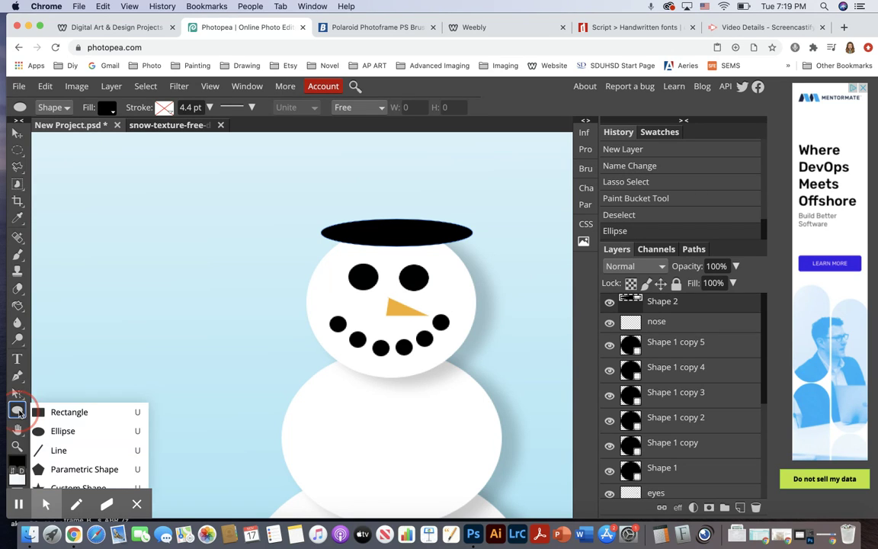
{"action": "left_click", "coordinate": [73, 412]}
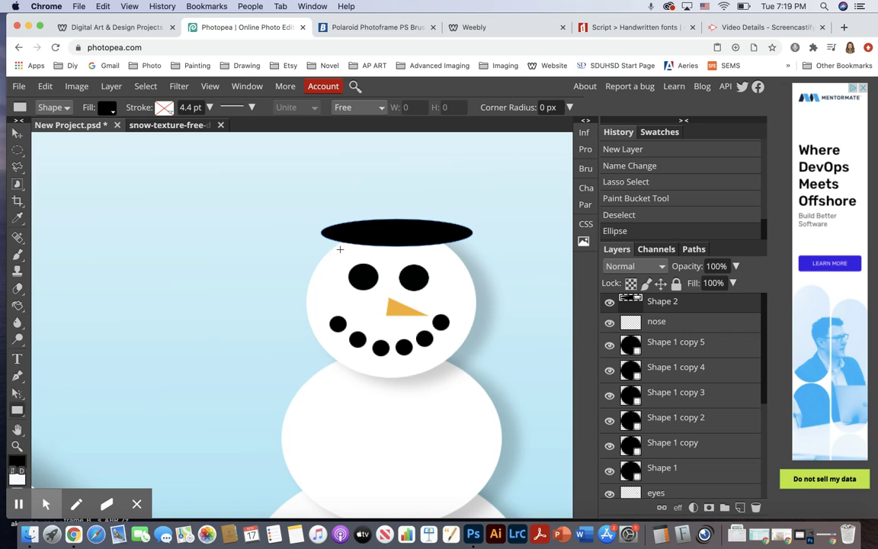
{"action": "left_click_drag", "start_coordinate": [361, 165], "coordinate": [426, 227]}
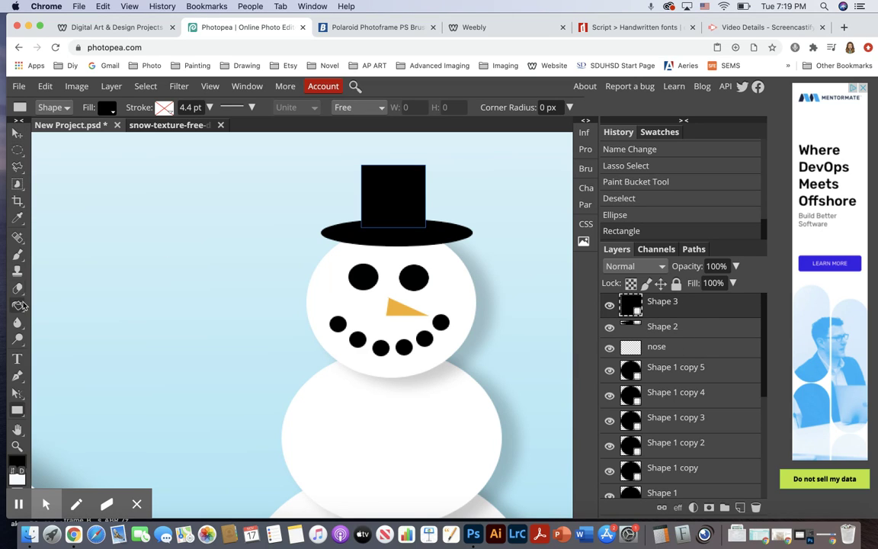
- Reshape the hat crown with Direct Select by pulling its two top corners outward and slightly up so it flares toward the top
{"action": "right_click", "coordinate": [20, 396]}
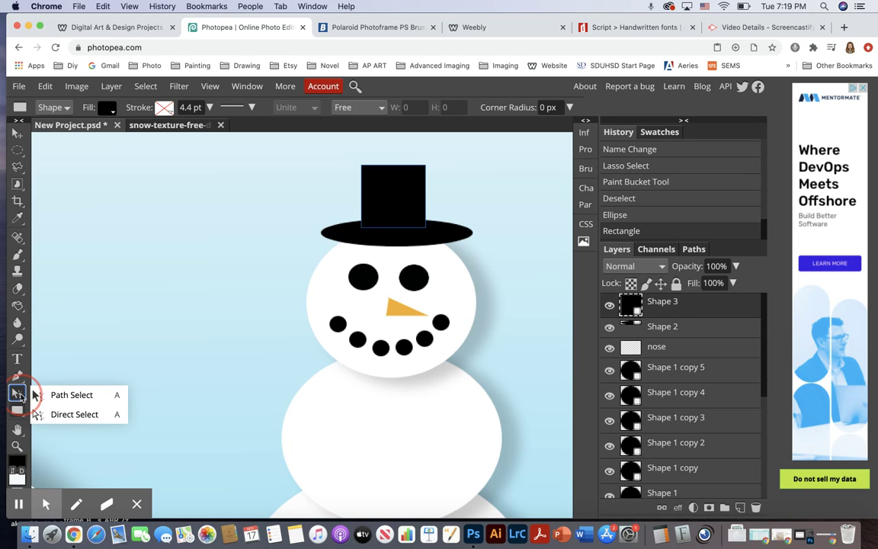
{"action": "left_click_drag", "start_coordinate": [20, 396], "coordinate": [79, 419]}
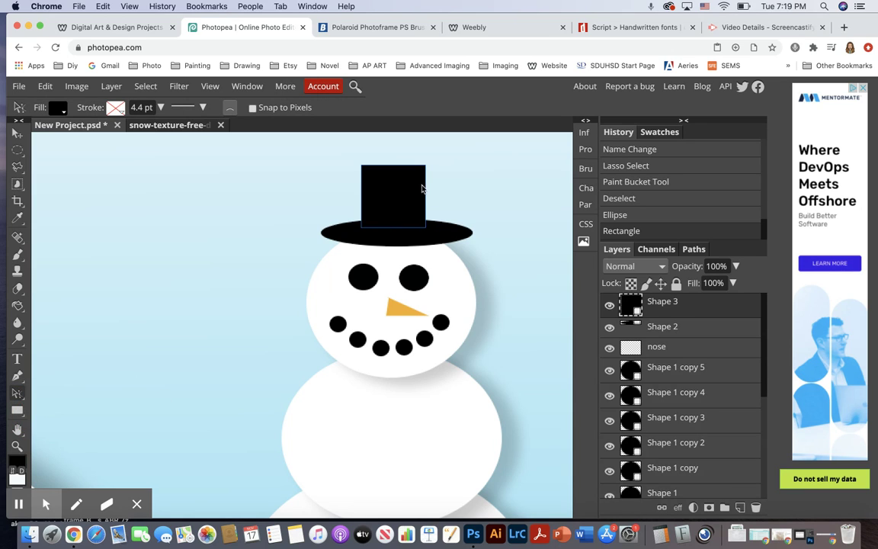
{"action": "mouse_move", "coordinate": [425, 168]}
{"action": "left_mouse_down"}
{"action": "mouse_move", "coordinate": [433, 159]}
{"action": "mouse_move", "coordinate": [416, 173]}
{"action": "mouse_move", "coordinate": [441, 150]}
{"action": "mouse_move", "coordinate": [411, 180]}
{"action": "mouse_move", "coordinate": [434, 160]}
{"action": "left_mouse_up"}
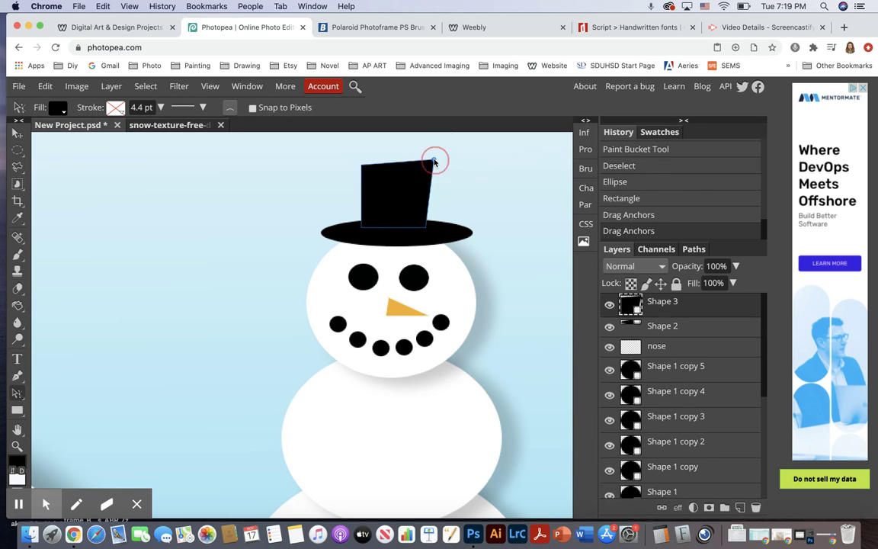
{"action": "left_click_drag", "start_coordinate": [24, 393], "coordinate": [75, 416]}
{"action": "left_click", "coordinate": [433, 162]}
{"action": "left_click_drag", "start_coordinate": [433, 161], "coordinate": [436, 162]}
{"action": "left_click", "coordinate": [360, 166]}
{"action": "left_click_drag", "start_coordinate": [360, 167], "coordinate": [353, 161]}
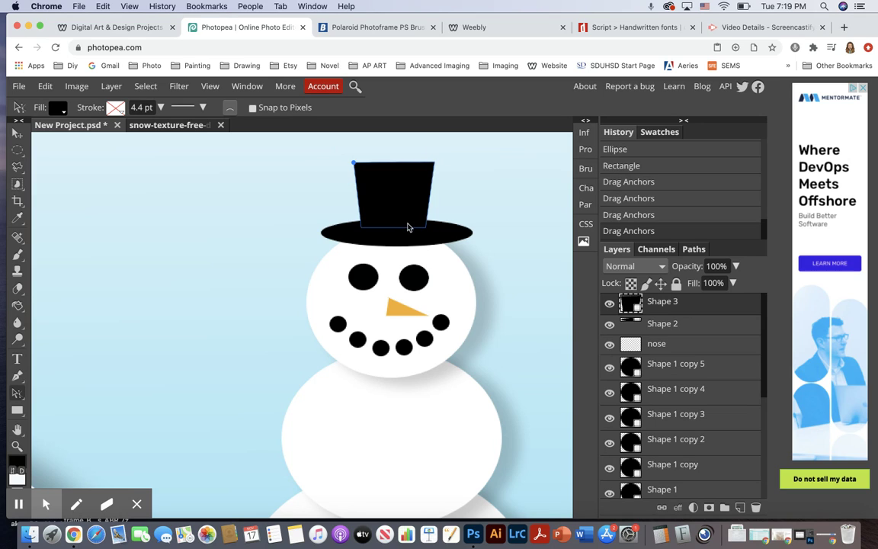
- Add a new layer directly above the nose layer and name it "right arm"
{"action": "left_click", "coordinate": [701, 344]}
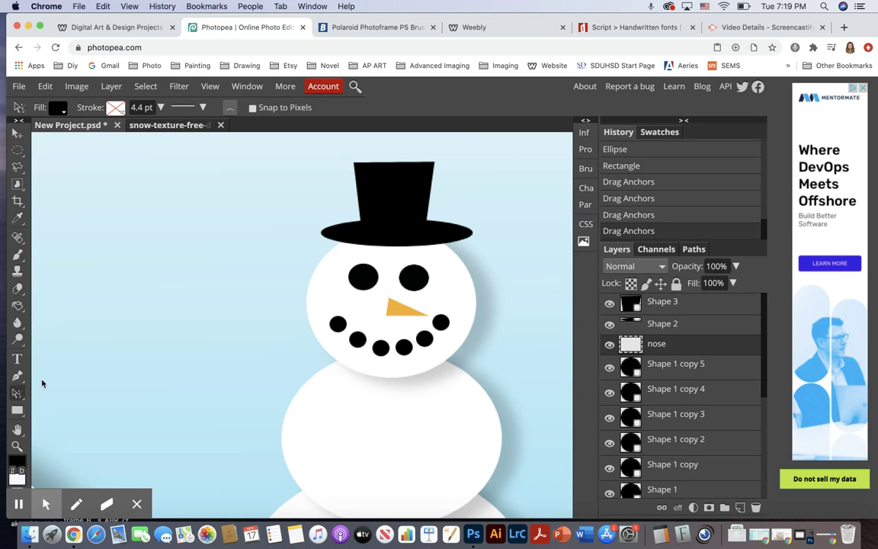
{"action": "left_click", "coordinate": [16, 446]}
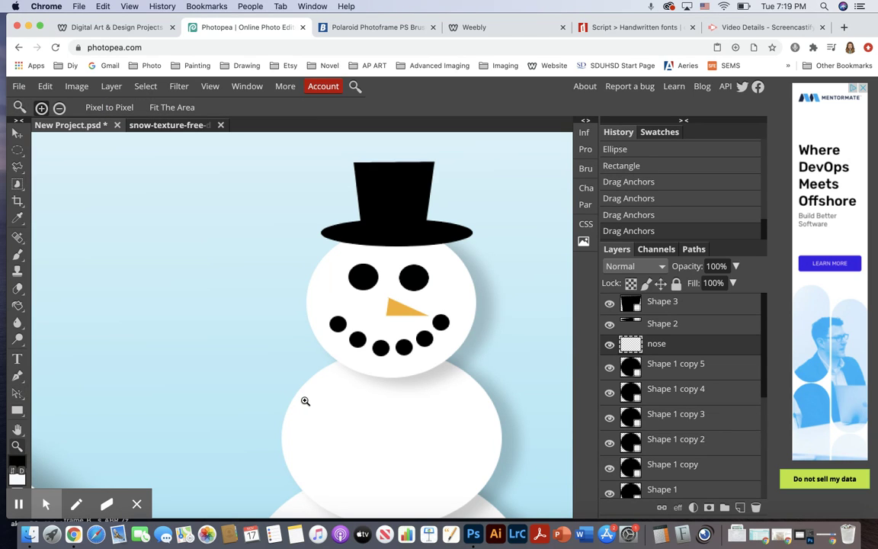
{"action": "left_click", "coordinate": [309, 400], "text": "alt"}
{"action": "left_click", "coordinate": [313, 400], "text": "alt"}
{"action": "left_click", "coordinate": [316, 400], "text": "alt"}
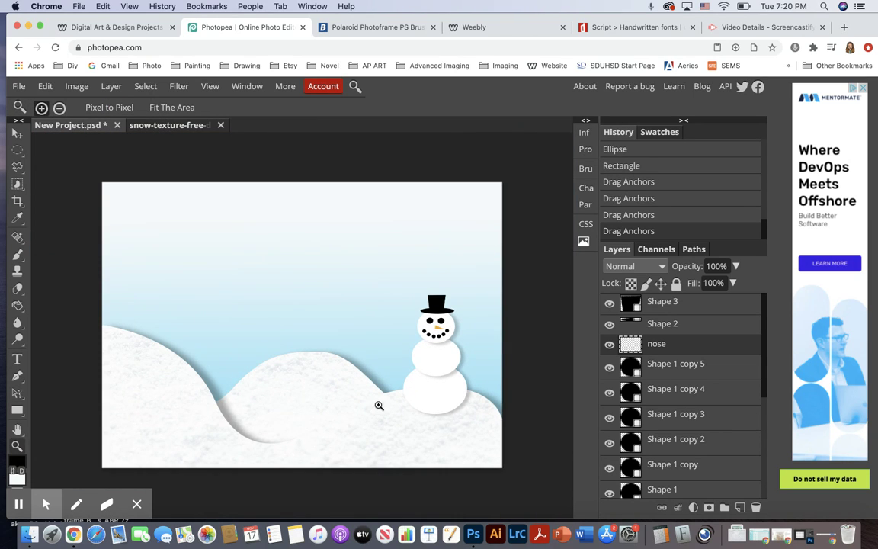
{"action": "left_click", "coordinate": [398, 336]}
{"action": "left_click", "coordinate": [440, 371]}
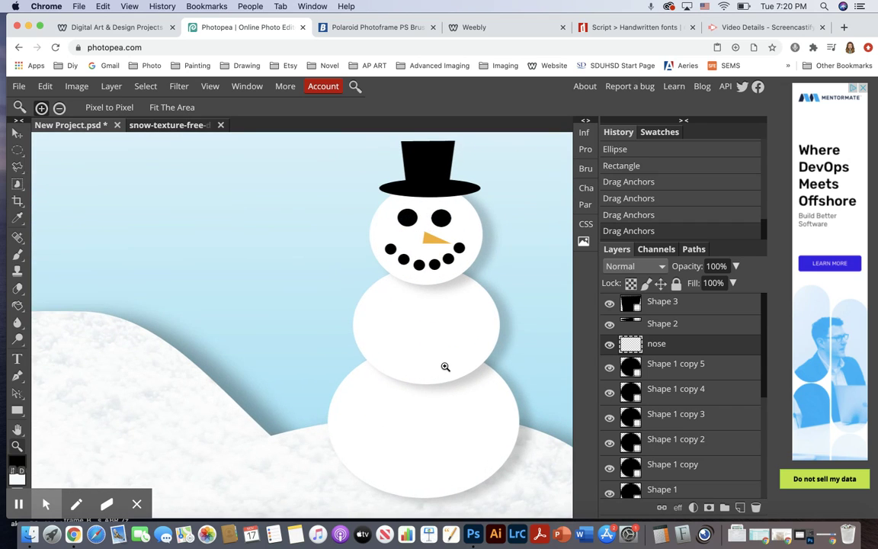
{"action": "scroll", "coordinate": [445, 367], "scroll_direction": "right", "scroll_amount": 2}
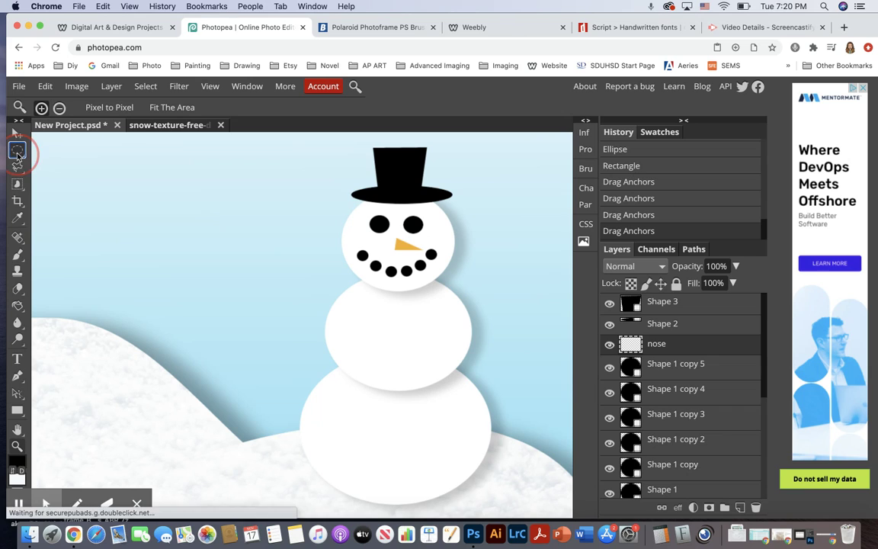
{"action": "left_click", "coordinate": [18, 153]}
{"action": "left_click", "coordinate": [17, 167]}
{"action": "left_click", "coordinate": [52, 174]}
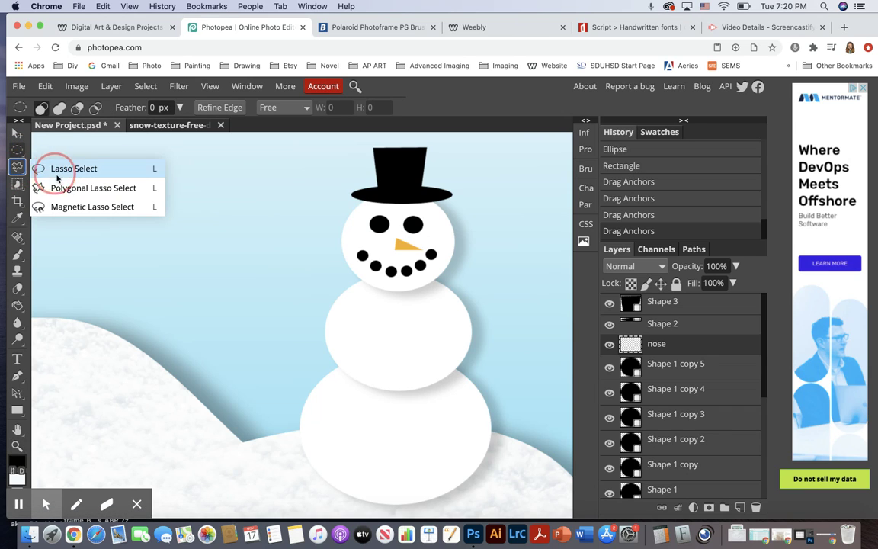
{"action": "left_click", "coordinate": [61, 189]}
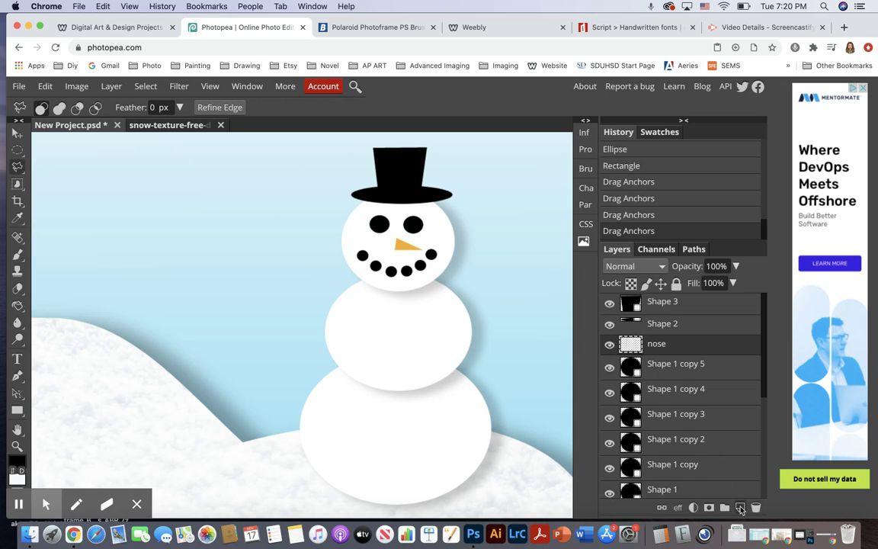
{"action": "key", "text": "super+shift+n"}
{"action": "left_click", "coordinate": [657, 345]}
{"action": "double_click", "coordinate": [657, 345]}
{"action": "type", "text": "right arm"}
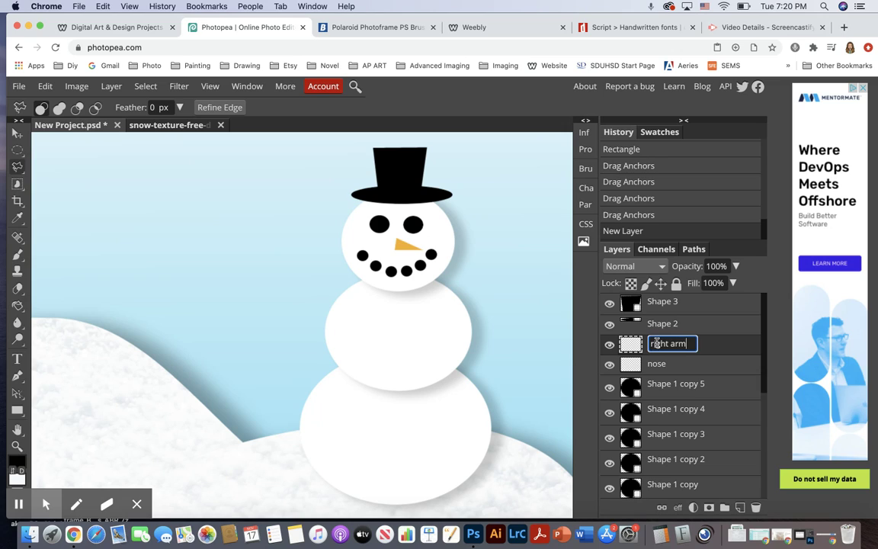
{"action": "key", "text": "Return"}
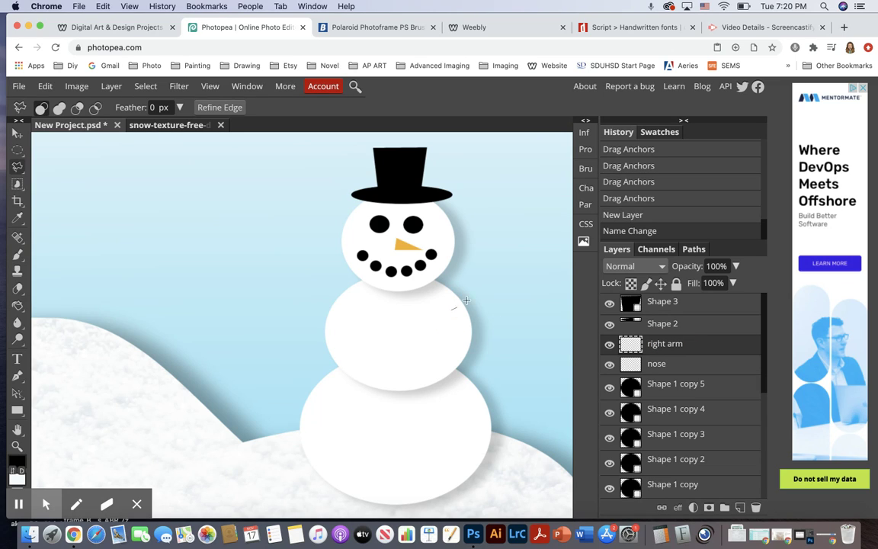
- Outline a twig-shaped arm with three pointed fingers using the Polygonal Lasso, reaching up and right from the middle snowball
{"action": "left_click", "coordinate": [504, 276]}
{"action": "left_click", "coordinate": [503, 257]}
{"action": "left_click", "coordinate": [526, 261]}
{"action": "left_click", "coordinate": [535, 289]}
{"action": "left_click", "coordinate": [452, 312]}
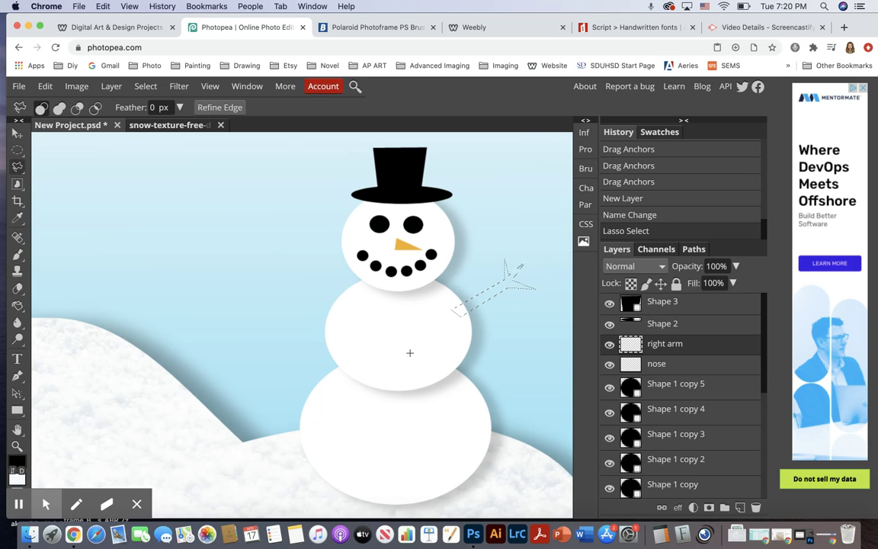
- Set the foreground colour to brown 703c08 and fill the twig arm selection with it on the right arm layer
{"action": "left_click", "coordinate": [16, 461]}
{"action": "mouse_move", "coordinate": [251, 303]}
{"action": "left_mouse_down"}
{"action": "mouse_move", "coordinate": [251, 289]}
{"action": "mouse_move", "coordinate": [258, 291]}
{"action": "left_mouse_up"}
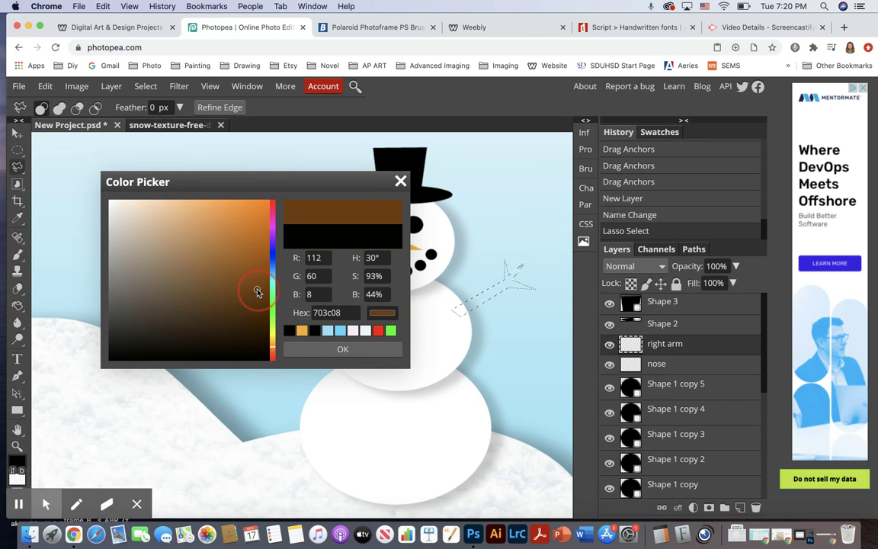
{"action": "left_click", "coordinate": [347, 349]}
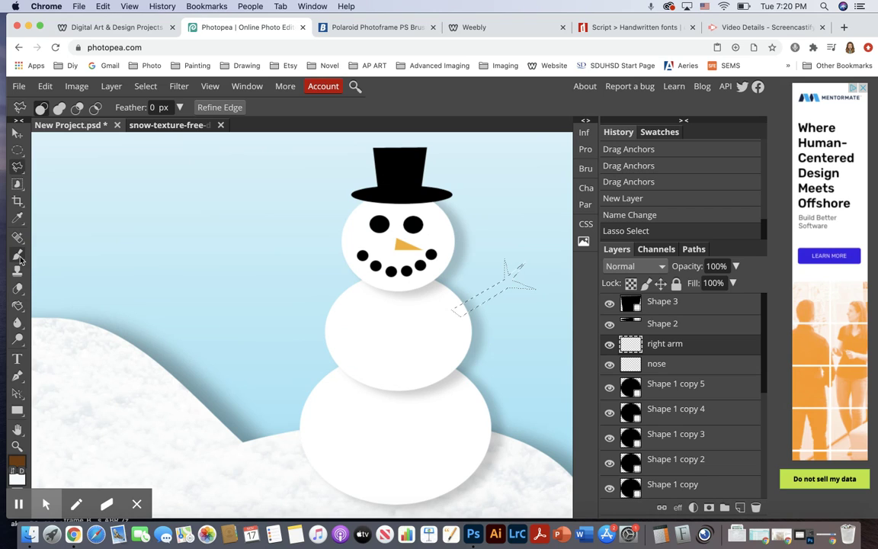
{"action": "left_click", "coordinate": [17, 304]}
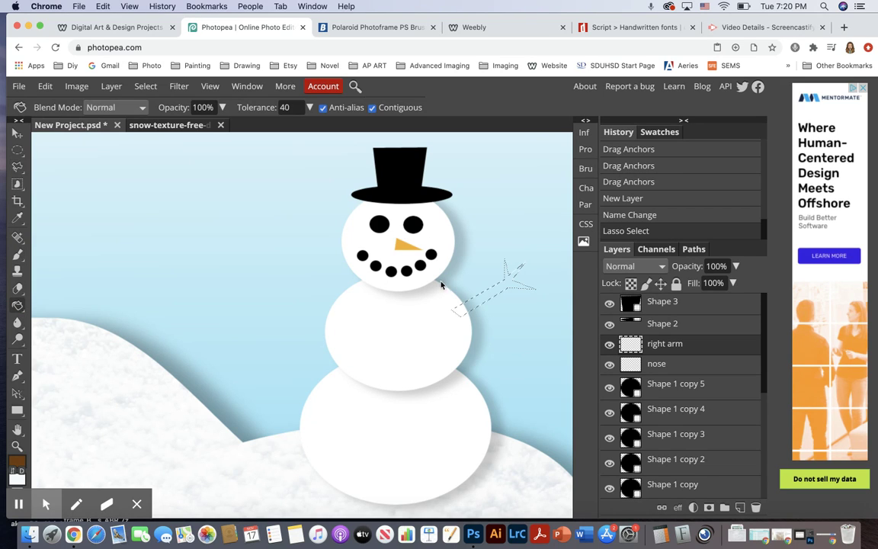
{"action": "left_click", "coordinate": [491, 296]}
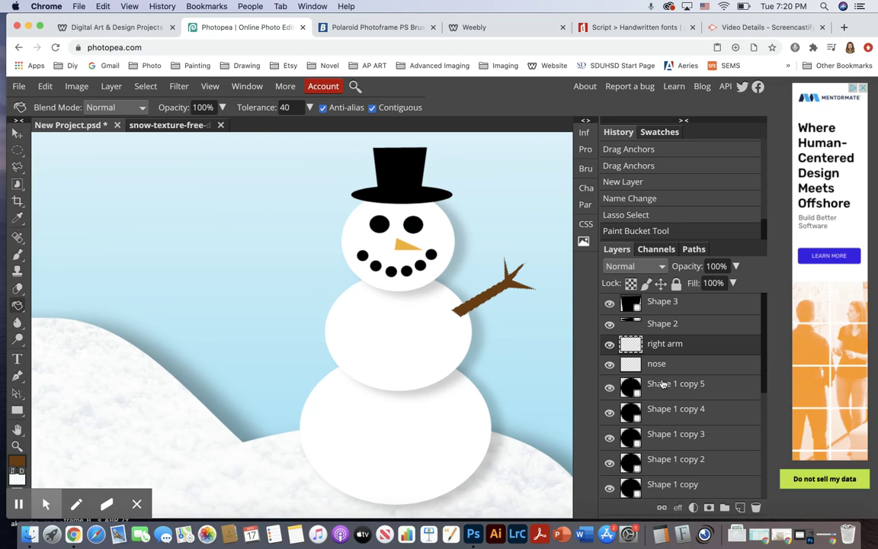
- Add a new layer above the right arm layer and name it "left arm"
{"action": "left_click", "coordinate": [739, 507]}
{"action": "double_click", "coordinate": [664, 344]}
{"action": "type", "text": "left arm"}
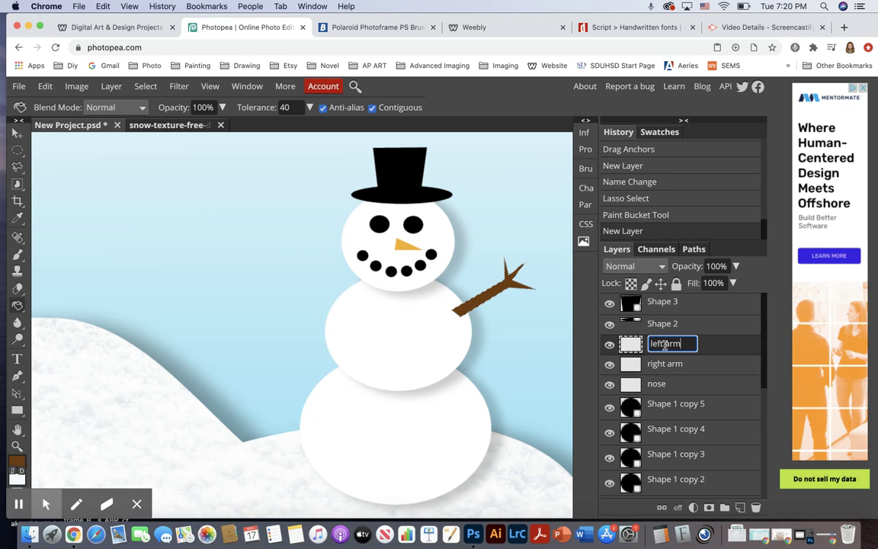
{"action": "key", "text": "Return"}
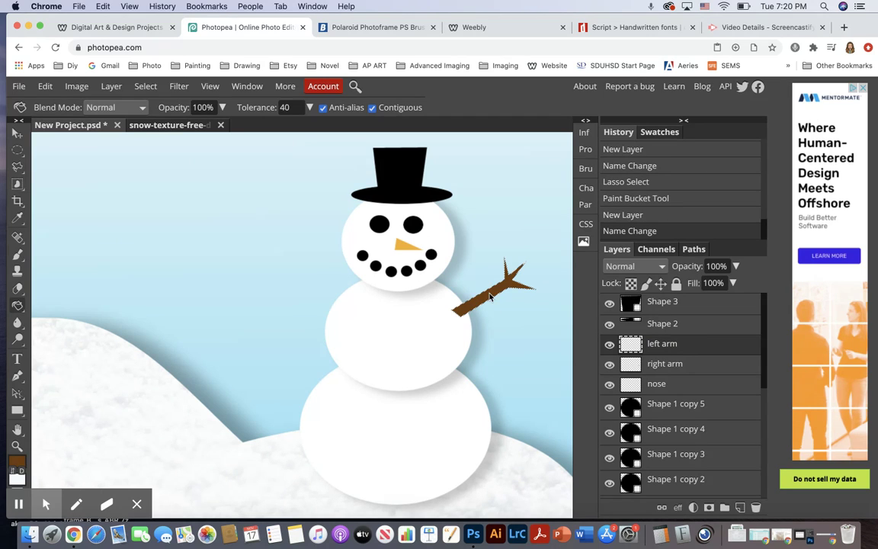
- Clear the selection and outline a bent twig arm with three pointed fingers on the snowman's other side using the Polygonal Lasso
{"action": "left_click", "coordinate": [146, 86]}
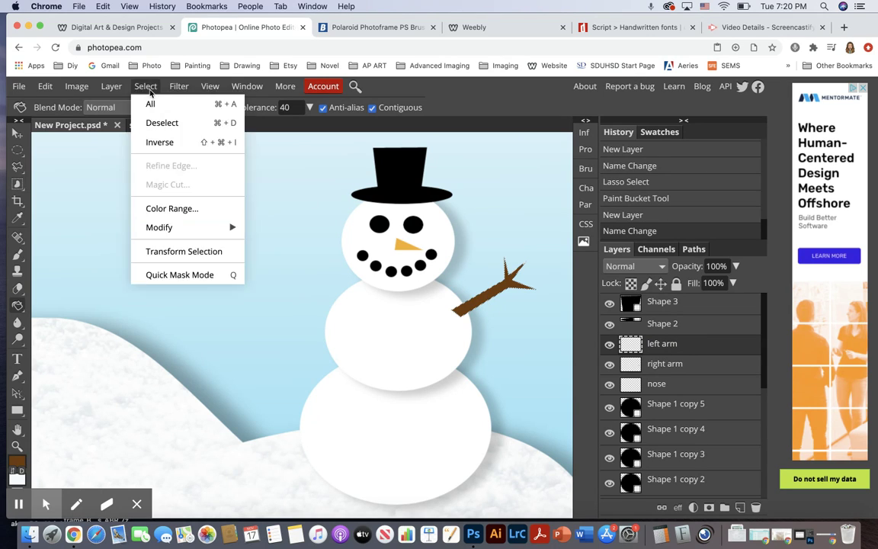
{"action": "left_click", "coordinate": [169, 123]}
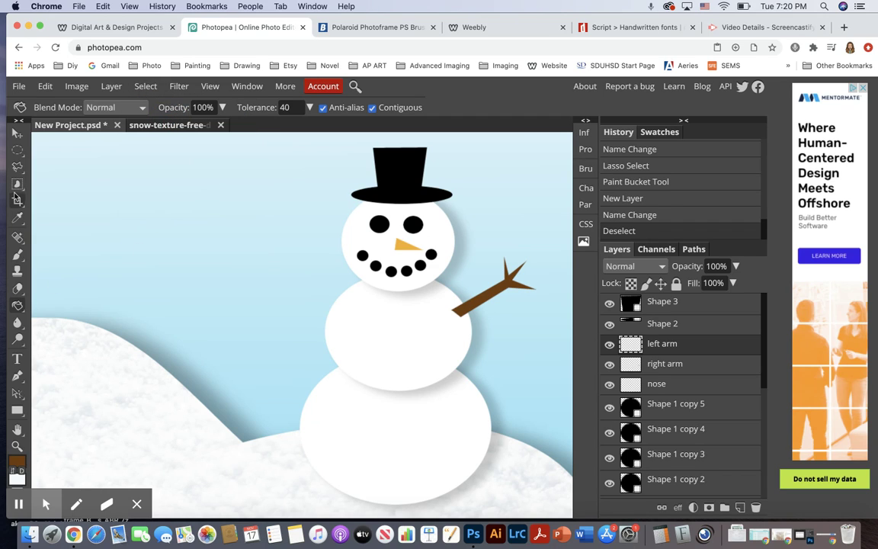
{"action": "left_click", "coordinate": [17, 166]}
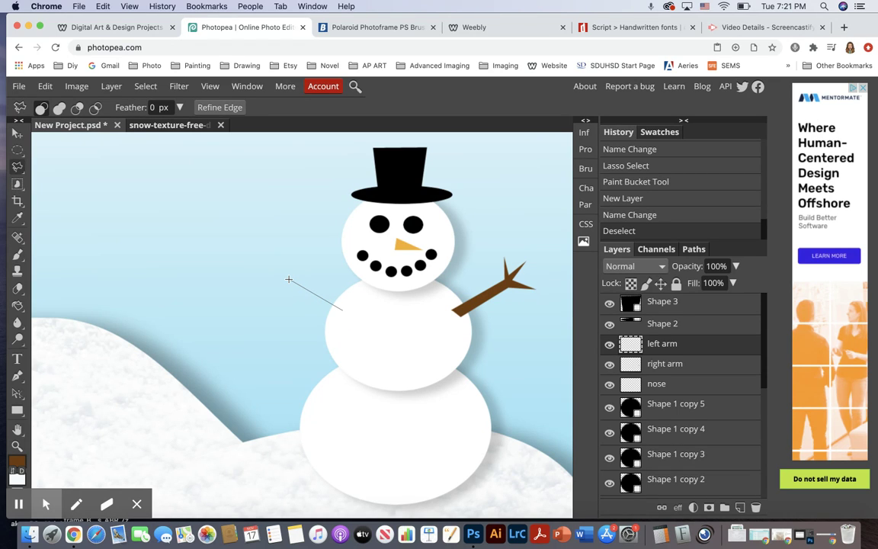
{"action": "left_click", "coordinate": [281, 303]}
{"action": "left_click", "coordinate": [253, 321]}
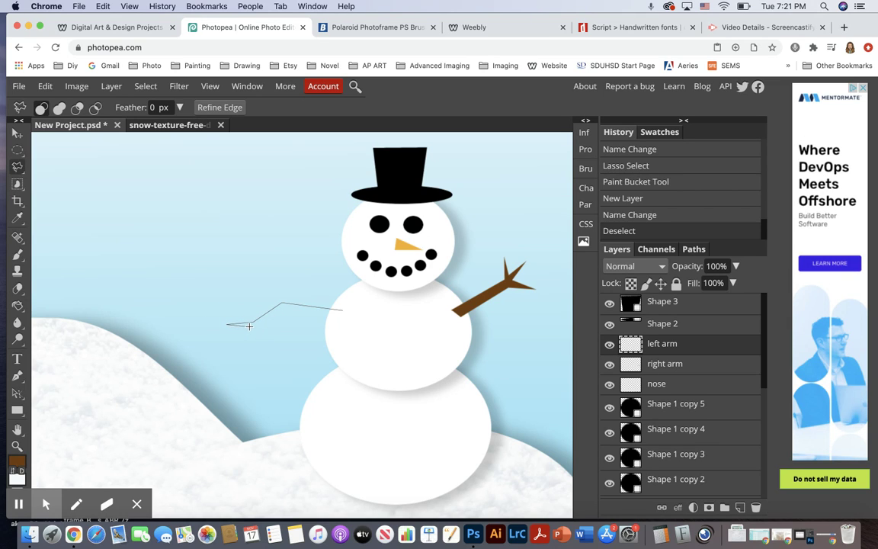
{"action": "left_click", "coordinate": [238, 343]}
{"action": "left_click", "coordinate": [262, 348]}
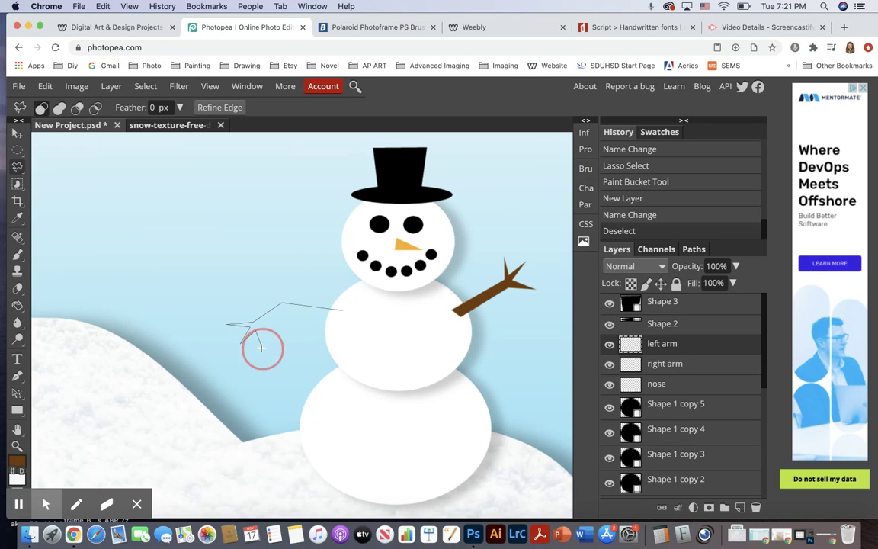
{"action": "left_click", "coordinate": [280, 307]}
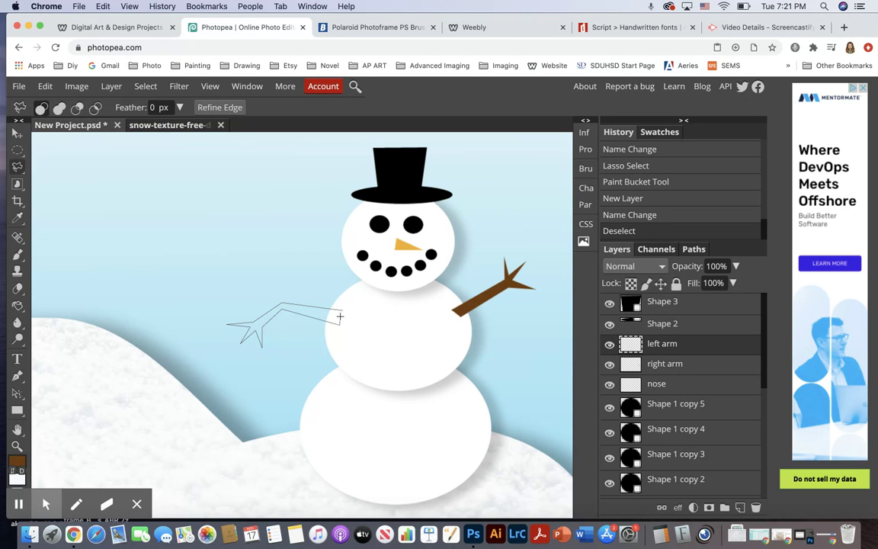
{"action": "double_click", "coordinate": [342, 311]}
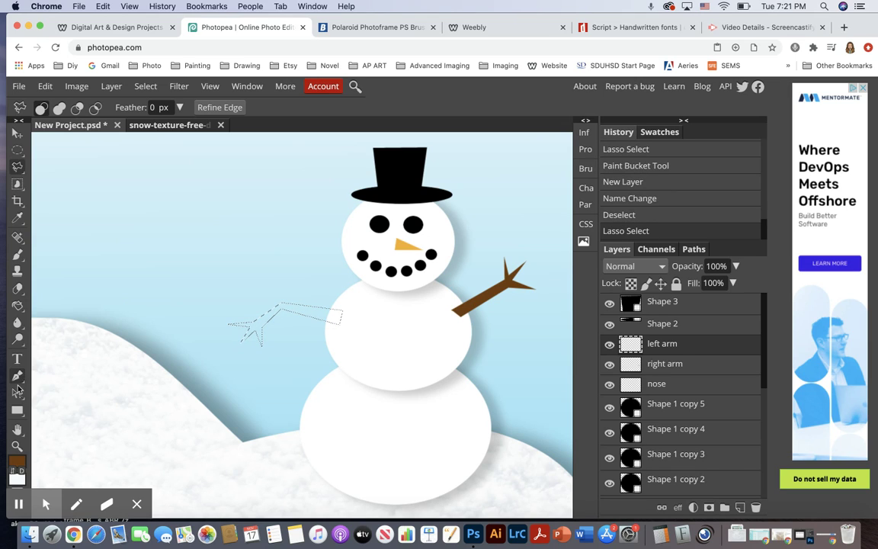
- Fill the outlined arm on the left arm layer with the brown foreground colour and clear the selection
{"action": "left_click", "coordinate": [17, 305]}
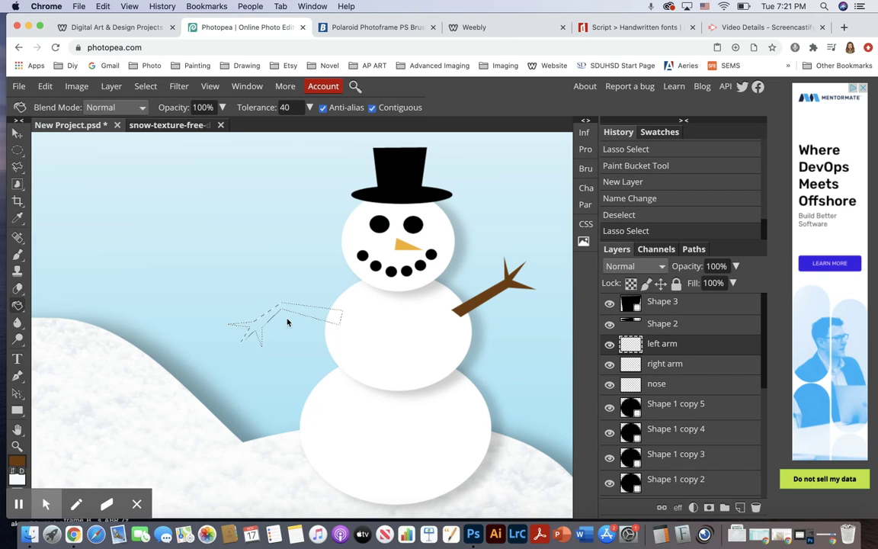
{"action": "left_click", "coordinate": [318, 315]}
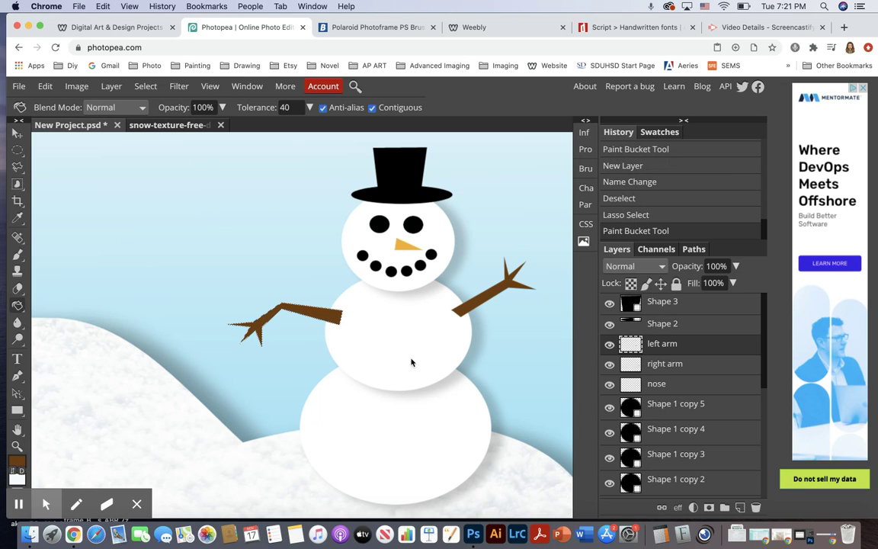
{"action": "left_click", "coordinate": [146, 86]}
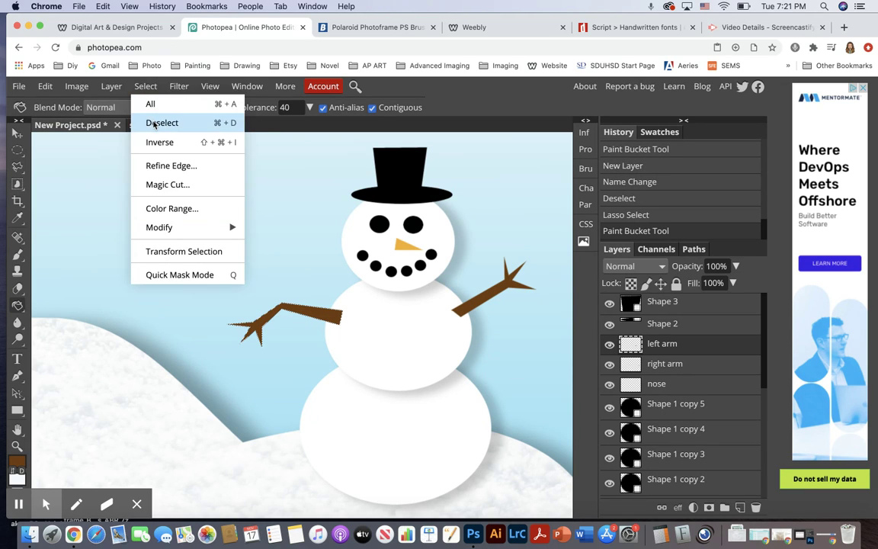
{"action": "left_click", "coordinate": [140, 112]}
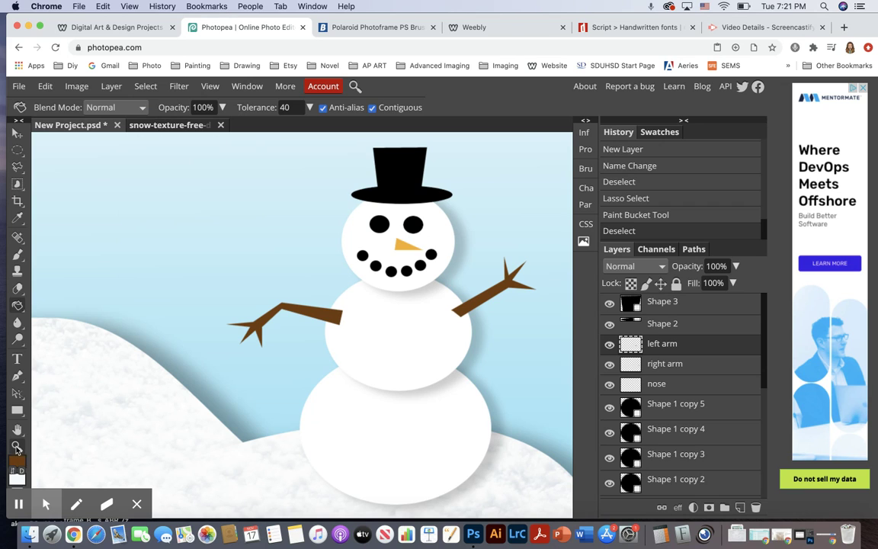
- Start a Pen tool shape at the upper-left corner of the canvas
{"action": "key", "text": "z"}
{"action": "left_click", "coordinate": [372, 395], "text": "alt"}
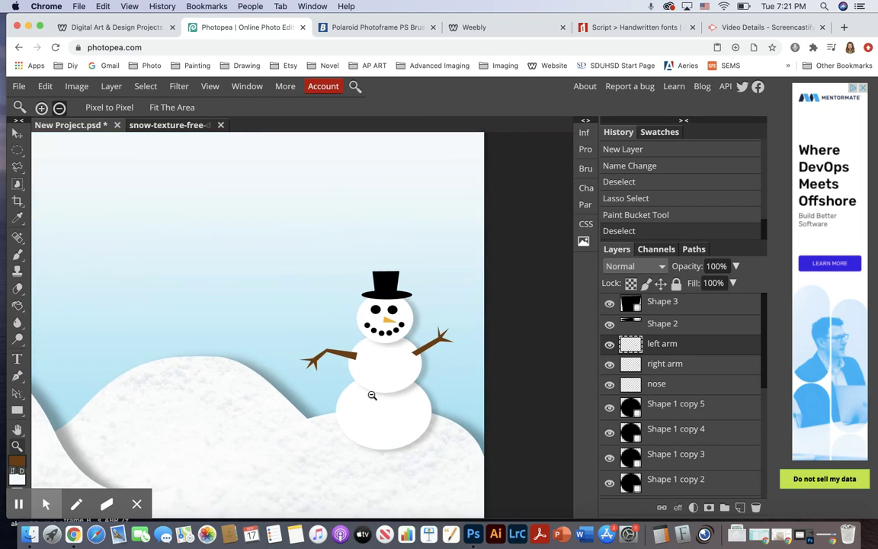
{"action": "left_click", "coordinate": [373, 395], "text": "alt"}
{"action": "left_click", "coordinate": [372, 395], "text": "alt"}
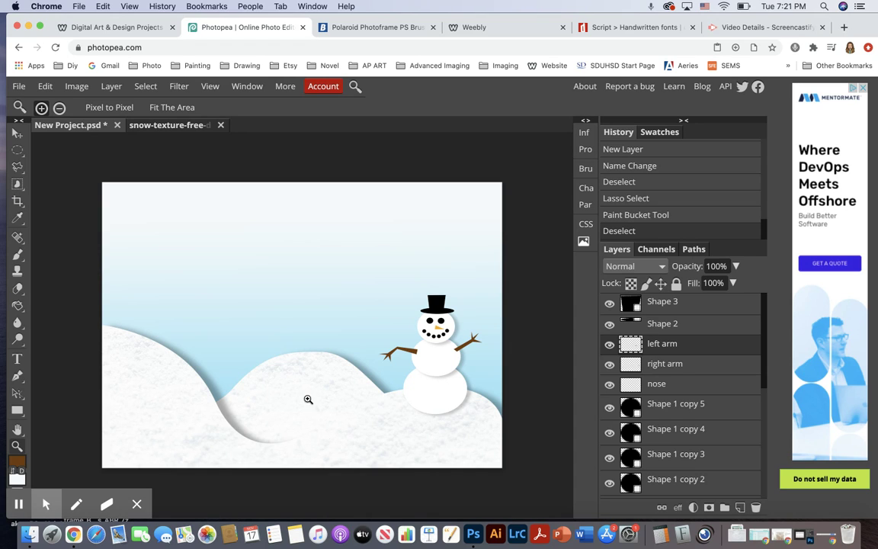
{"action": "left_click", "coordinate": [19, 375]}
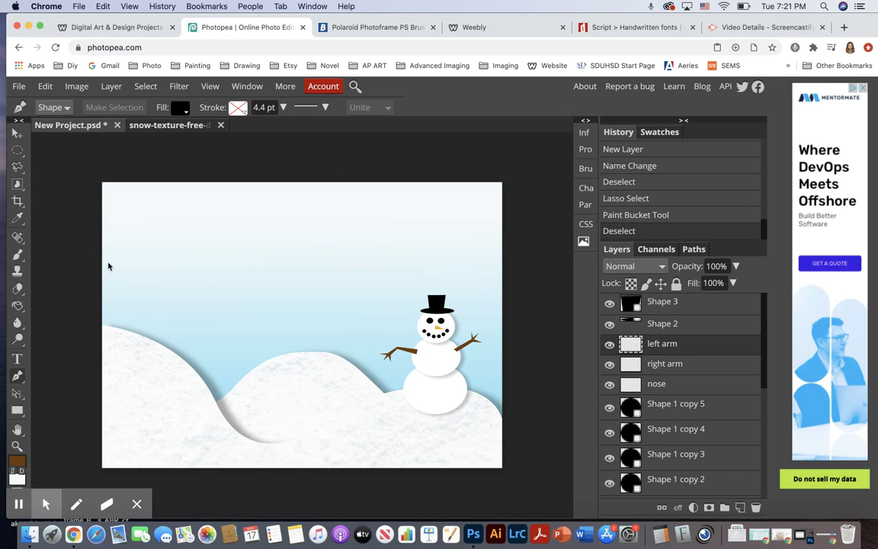
{"action": "left_click", "coordinate": [103, 183]}
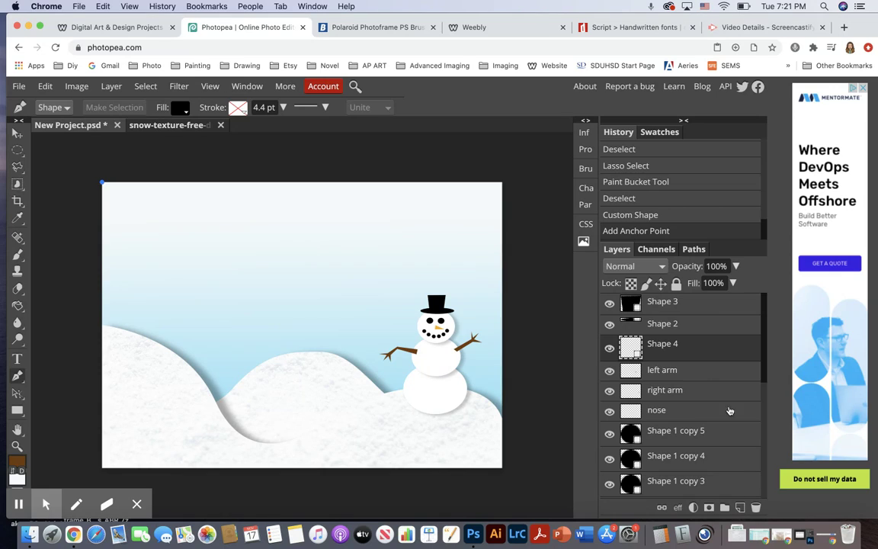
- Add a new layer above the started Shape 4 layer and name it "icicles"
{"action": "left_click", "coordinate": [739, 507]}
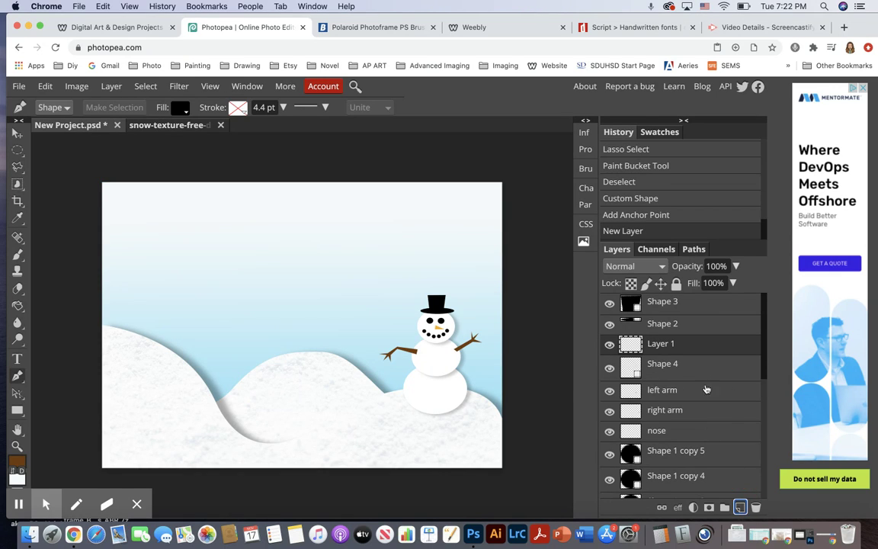
{"action": "double_click", "coordinate": [668, 344]}
{"action": "key", "text": "BackSpace"}
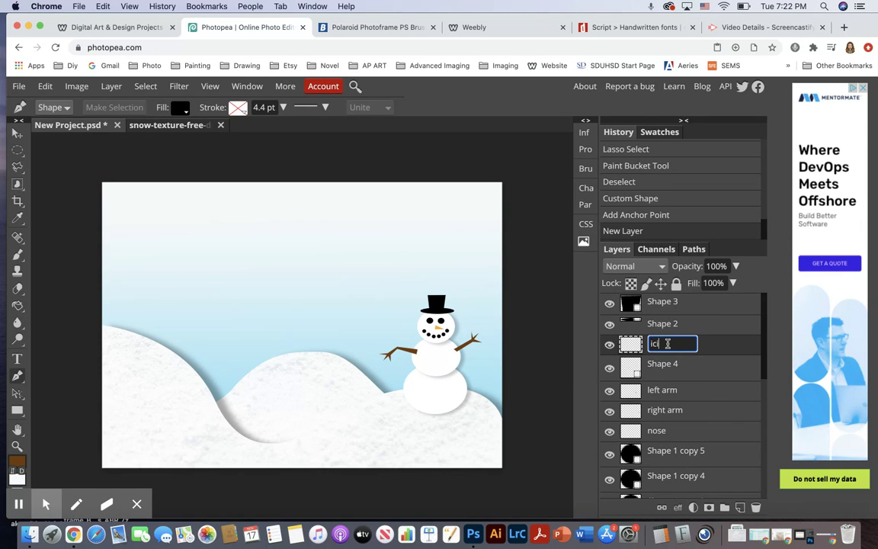
{"action": "key", "text": "Return"}
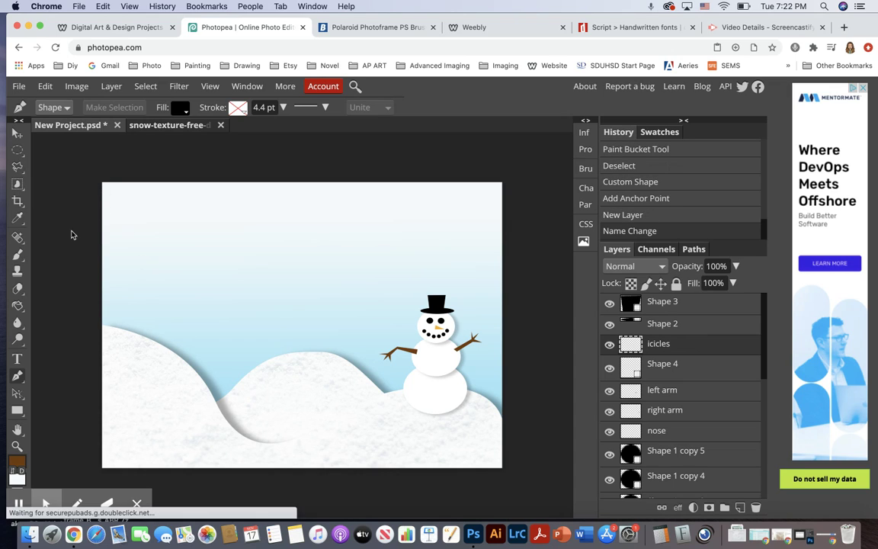
- Try to draw a curved icicle edge with the Pen tool, starting from the canvas's upper-left corner on the icicles layer
{"action": "left_click", "coordinate": [102, 185]}
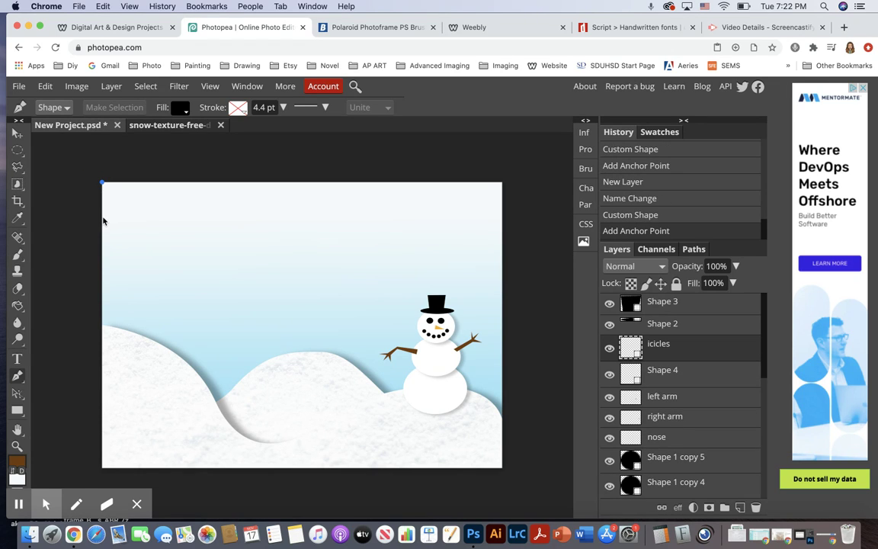
{"action": "left_click", "coordinate": [102, 202]}
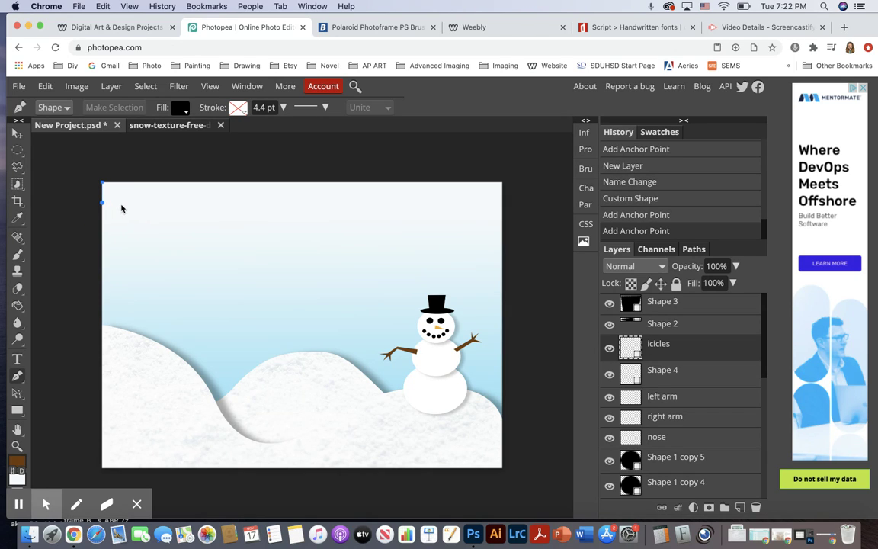
{"action": "left_click_drag", "start_coordinate": [128, 195], "coordinate": [145, 202]}
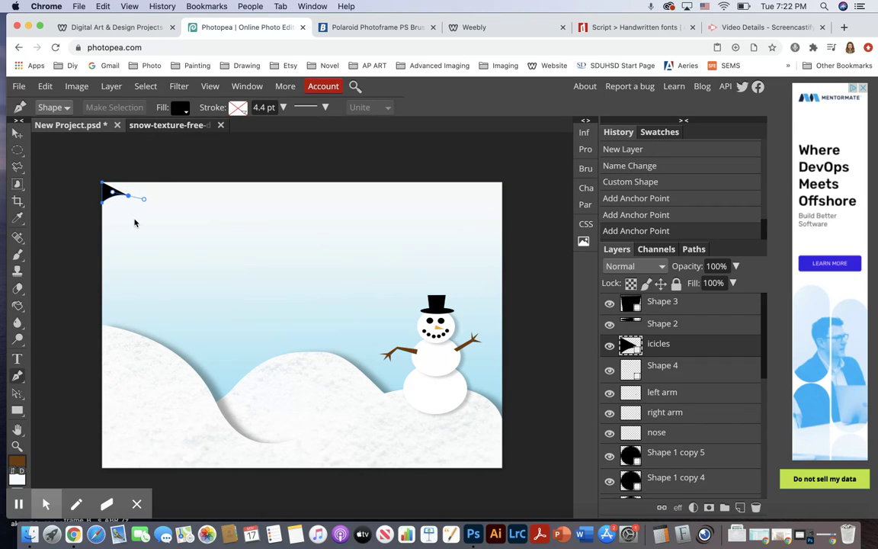
{"action": "left_click_drag", "start_coordinate": [132, 222], "coordinate": [133, 241]}
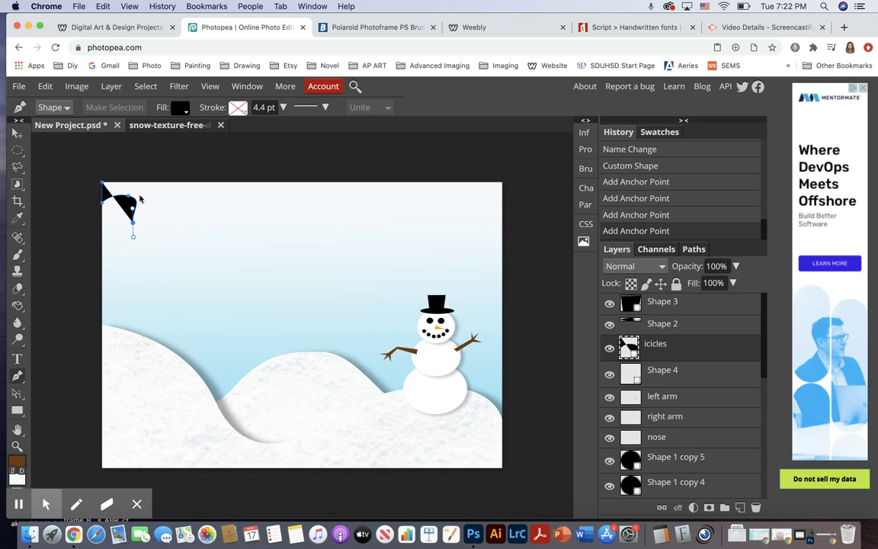
{"action": "left_click_drag", "start_coordinate": [142, 186], "coordinate": [131, 195]}
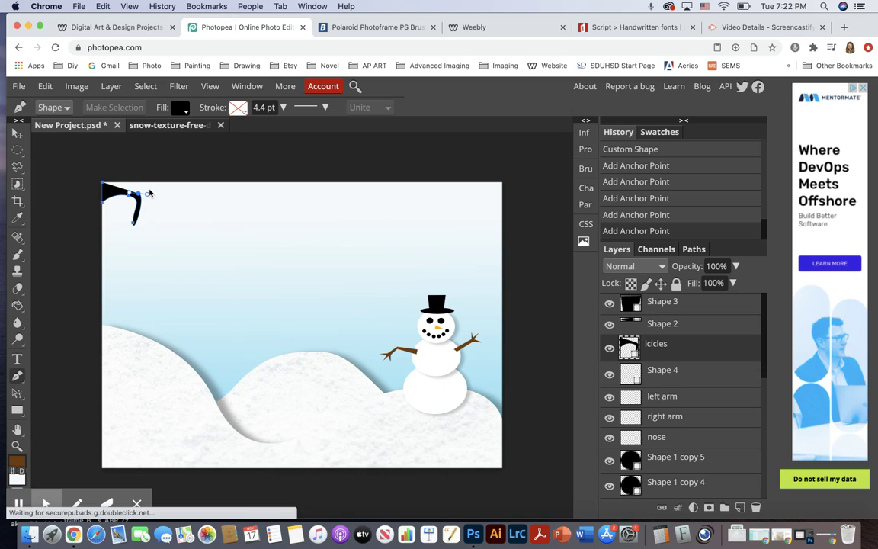
{"action": "left_click_drag", "start_coordinate": [156, 196], "coordinate": [164, 180]}
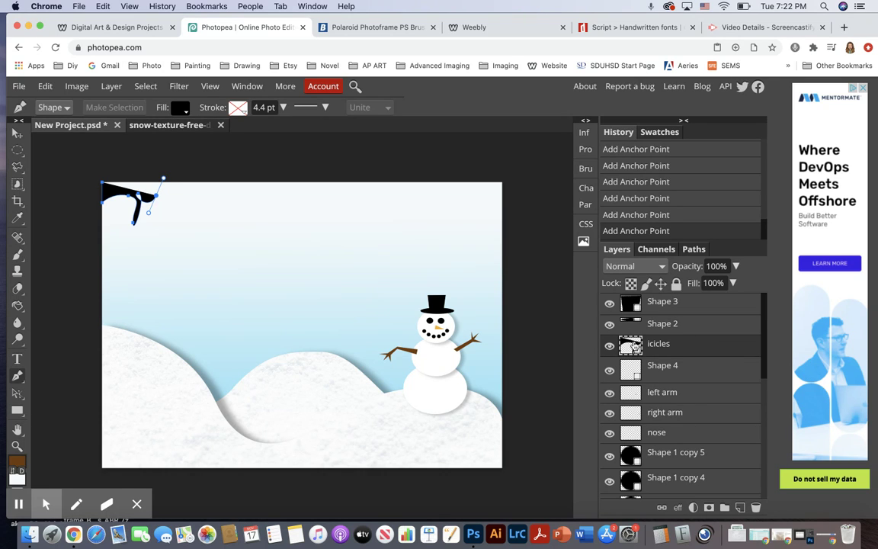
- Delete the icicles layer and the stray Shape 4 layer beneath it
{"action": "left_click_drag", "start_coordinate": [741, 347], "coordinate": [756, 507]}
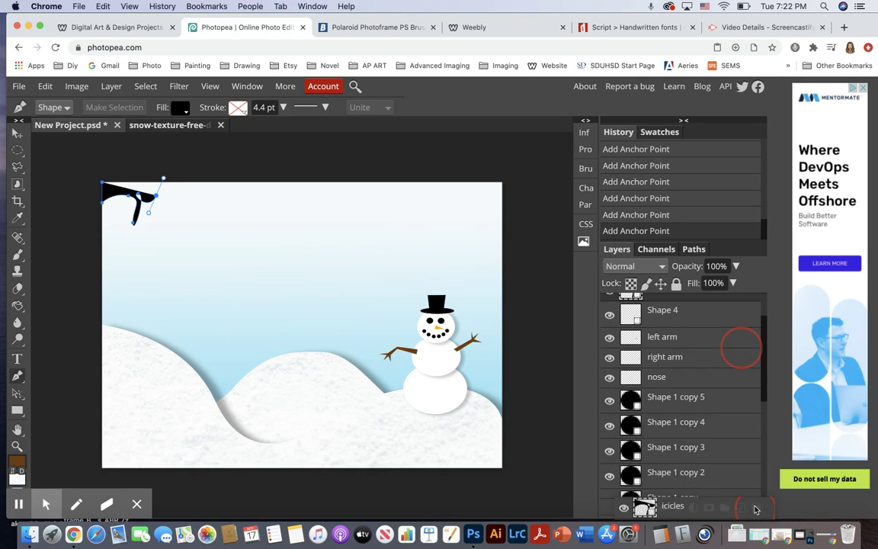
{"action": "left_click", "coordinate": [755, 508]}
{"action": "scroll", "coordinate": [686, 366], "scroll_direction": "up", "scroll_amount": 2}
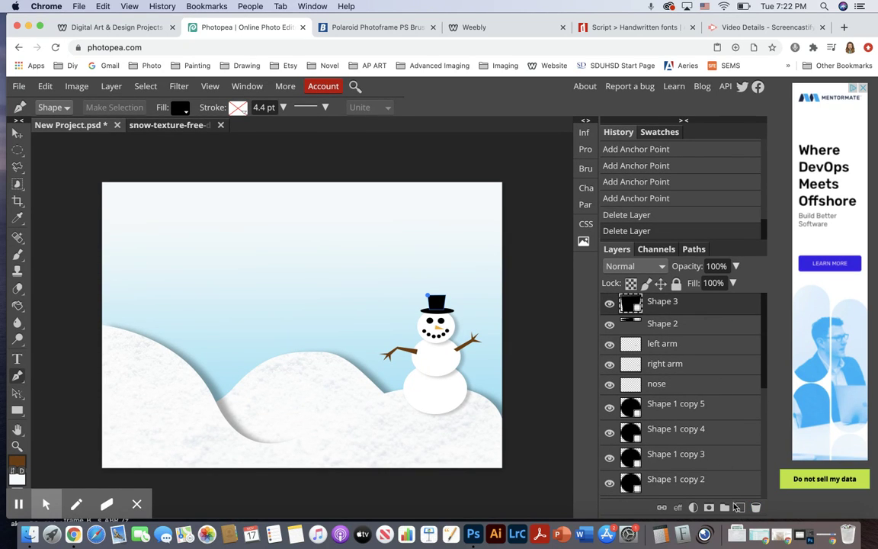
- Add a new layer at the top of the layer stack, above Shape 3, and name it "icicles"
{"action": "left_click", "coordinate": [740, 507]}
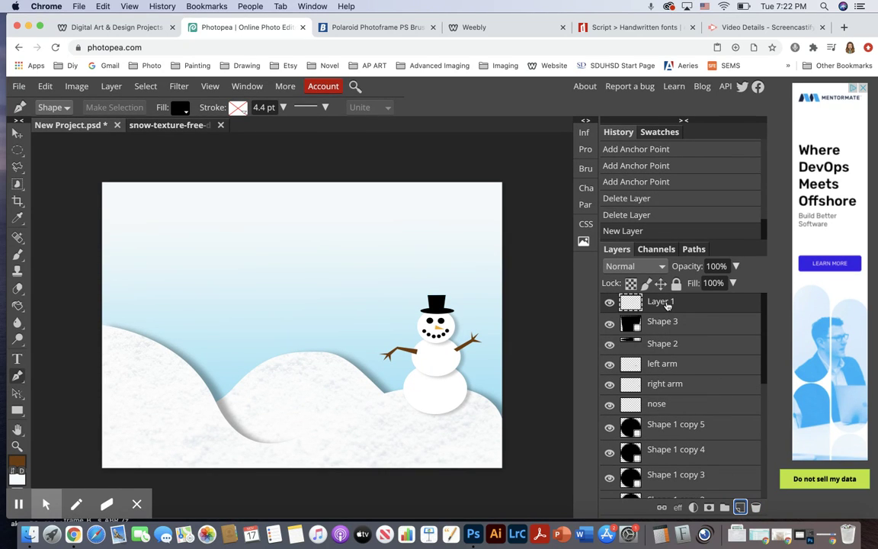
{"action": "double_click", "coordinate": [662, 302]}
{"action": "type", "text": "icicles"}
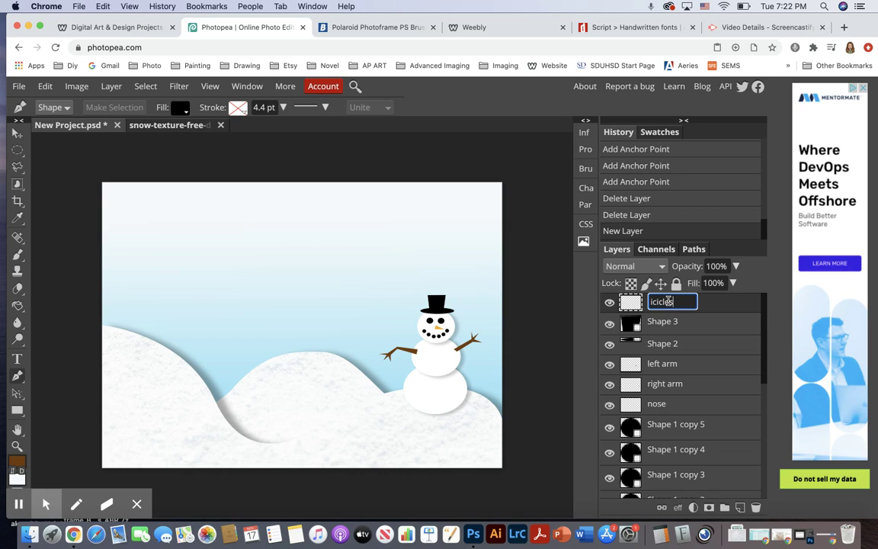
{"action": "key", "text": "Return"}
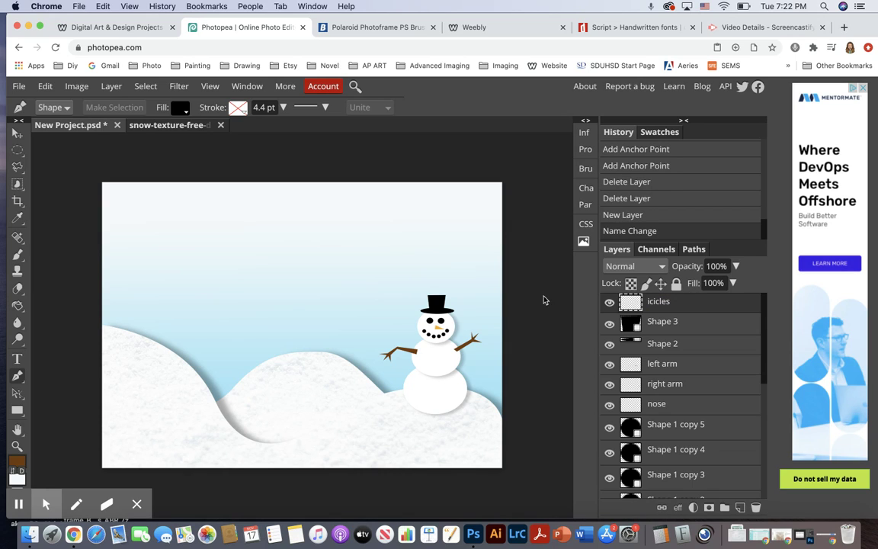
- Try again to draw the icicle edge with the Pen tool, running from the canvas's upper-left corner with a deeper starting edge
{"action": "left_click", "coordinate": [17, 374]}
{"action": "left_click", "coordinate": [101, 183]}
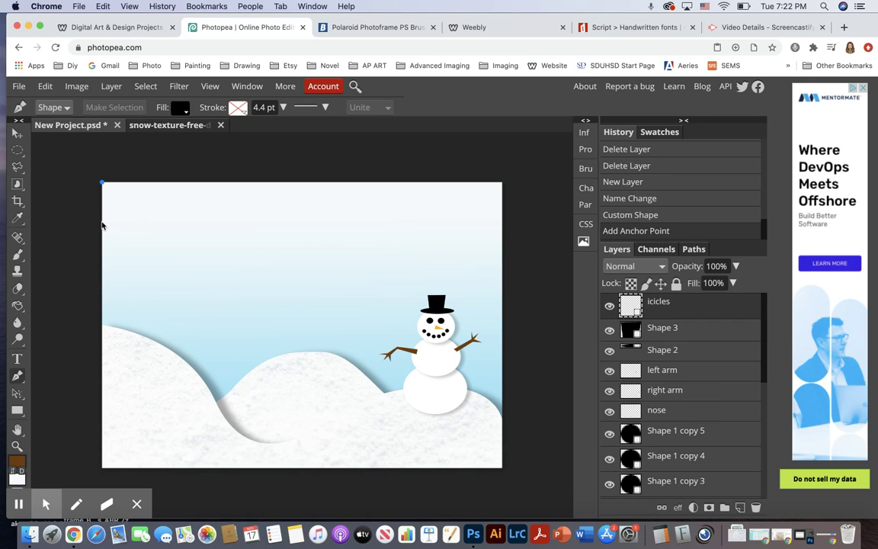
{"action": "left_click", "coordinate": [102, 221]}
{"action": "left_click_drag", "start_coordinate": [127, 204], "coordinate": [141, 239]}
{"action": "left_click", "coordinate": [143, 204]}
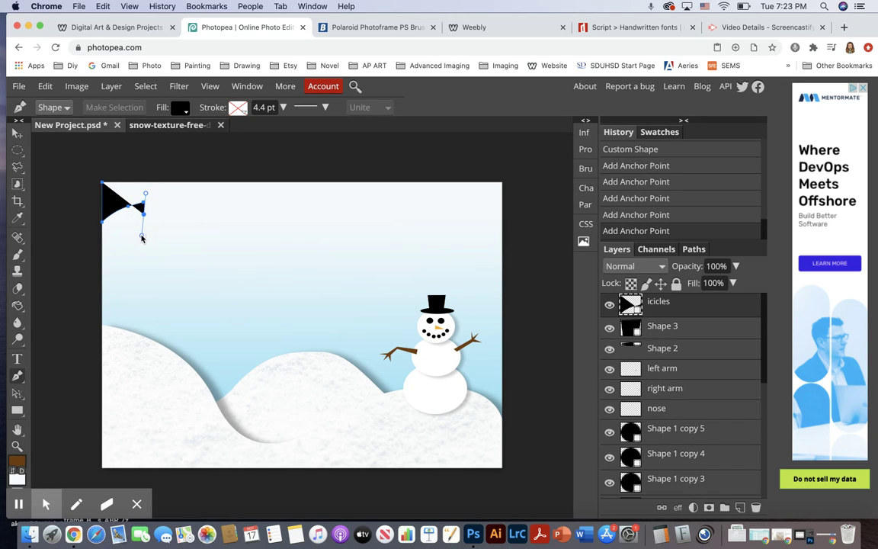
{"action": "left_click", "coordinate": [157, 186]}
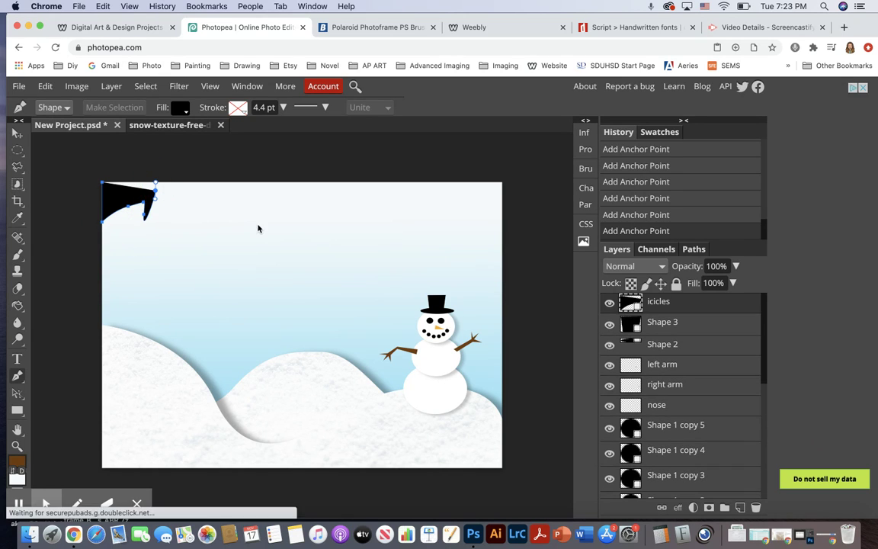
- Delete the icicles and Shape 3 layers, and add a new layer named "icicles" above Shape 2
{"action": "left_click_drag", "start_coordinate": [740, 309], "coordinate": [755, 507]}
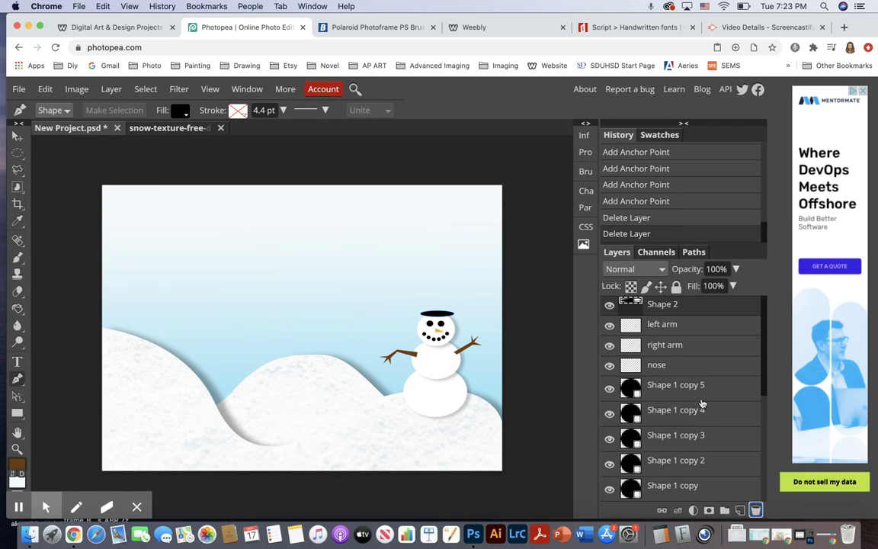
{"action": "left_click", "coordinate": [740, 507]}
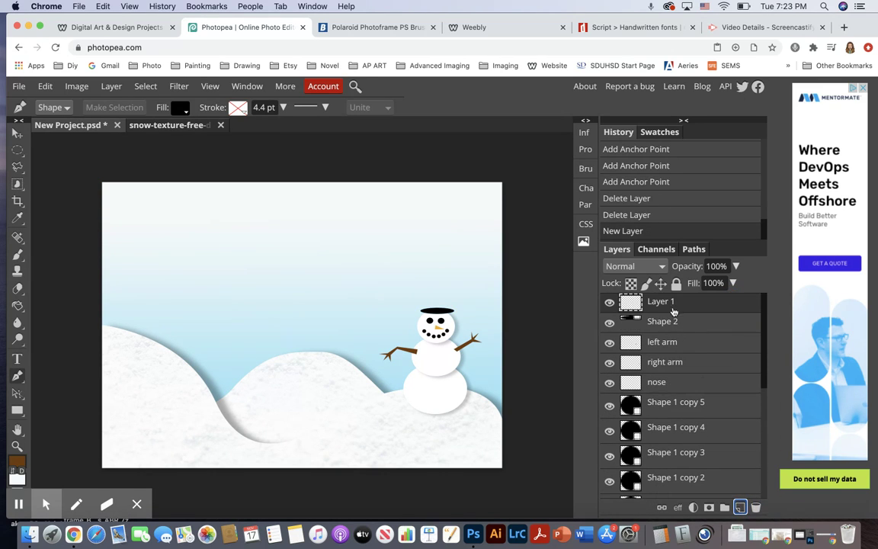
{"action": "left_click", "coordinate": [665, 302]}
{"action": "double_click", "coordinate": [663, 302]}
{"action": "type", "text": "icicles"}
{"action": "key", "text": "Return"}
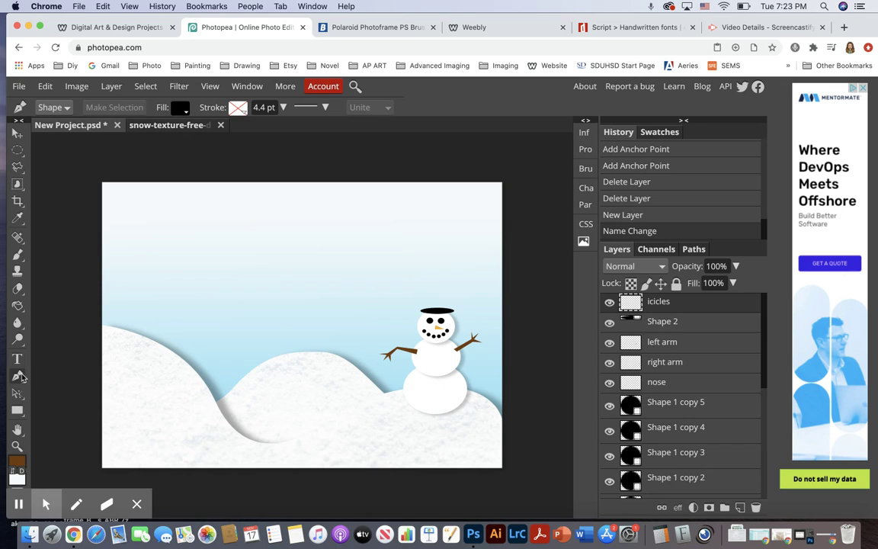
- Set the Pen tool's shape fill to white and start the icicle outline at the canvas's upper-left corner, drawing the first three icicles
{"action": "left_click", "coordinate": [183, 109]}
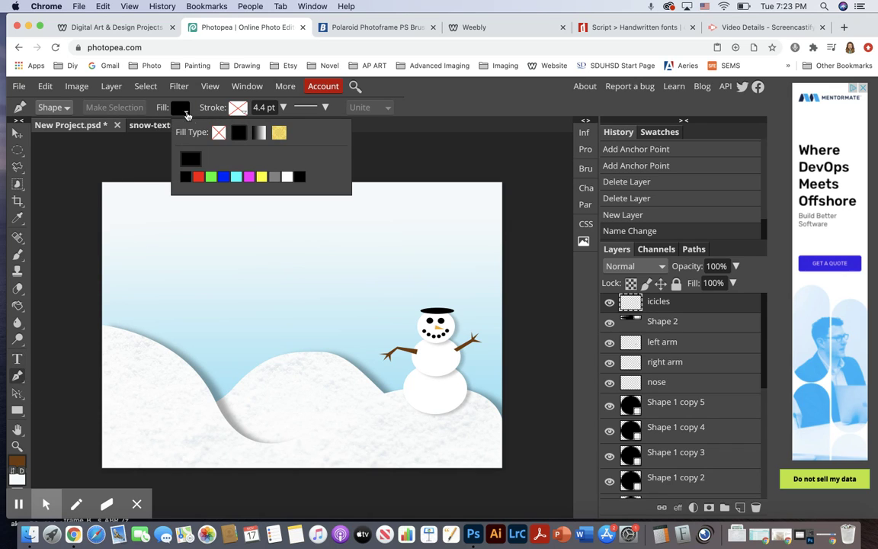
{"action": "left_click", "coordinate": [287, 177]}
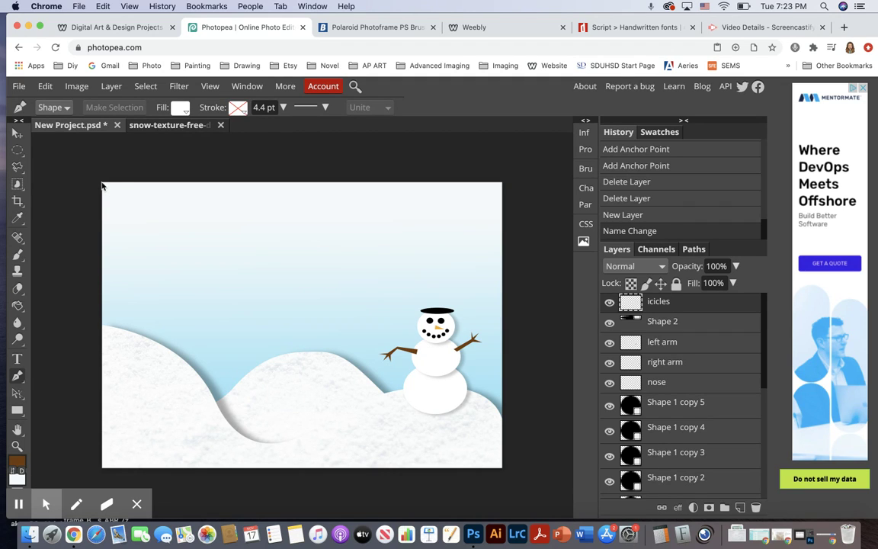
{"action": "left_click", "coordinate": [102, 184]}
{"action": "left_click_drag", "start_coordinate": [115, 204], "coordinate": [175, 191]}
{"action": "left_click", "coordinate": [120, 227]}
{"action": "left_click_drag", "start_coordinate": [180, 251], "coordinate": [183, 266]}
{"action": "left_click_drag", "start_coordinate": [191, 201], "coordinate": [191, 195]}
{"action": "left_click", "coordinate": [208, 199]}
{"action": "left_click", "coordinate": [220, 201]}
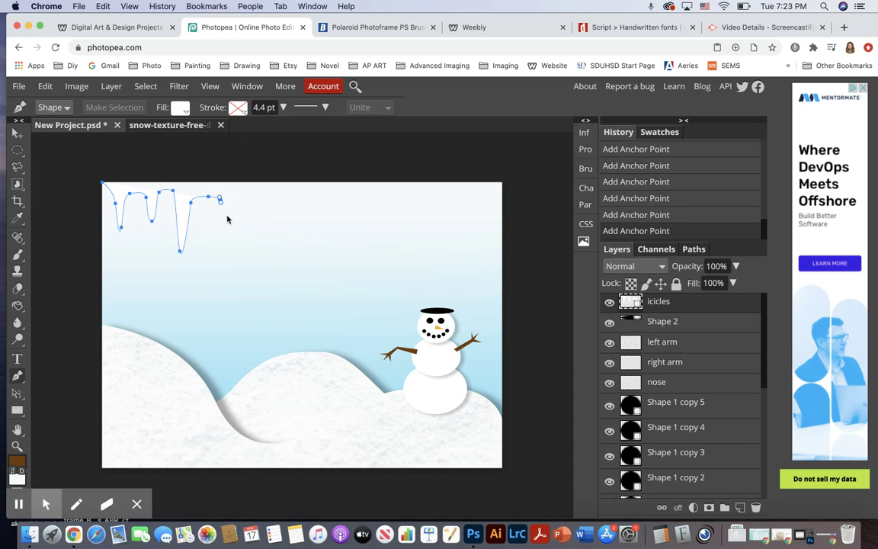
- Continue the icicle outline with icicles of varied length across to the canvas's right edge, and close the path at its starting corner
{"action": "left_click_drag", "start_coordinate": [237, 197], "coordinate": [244, 197]}
{"action": "left_click_drag", "start_coordinate": [267, 196], "coordinate": [331, 204]}
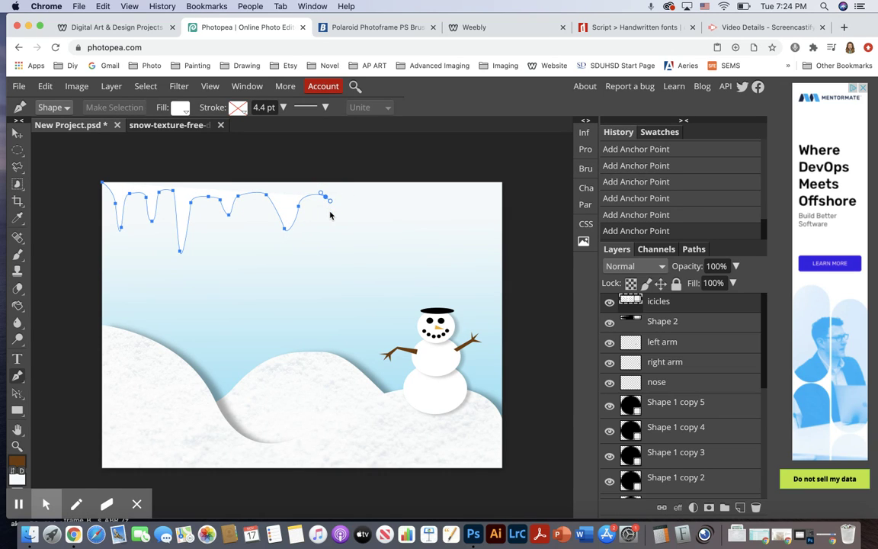
{"action": "left_click", "coordinate": [330, 216]}
{"action": "left_click_drag", "start_coordinate": [341, 196], "coordinate": [377, 235]}
{"action": "left_click", "coordinate": [393, 200]}
{"action": "left_click_drag", "start_coordinate": [393, 200], "coordinate": [420, 200]}
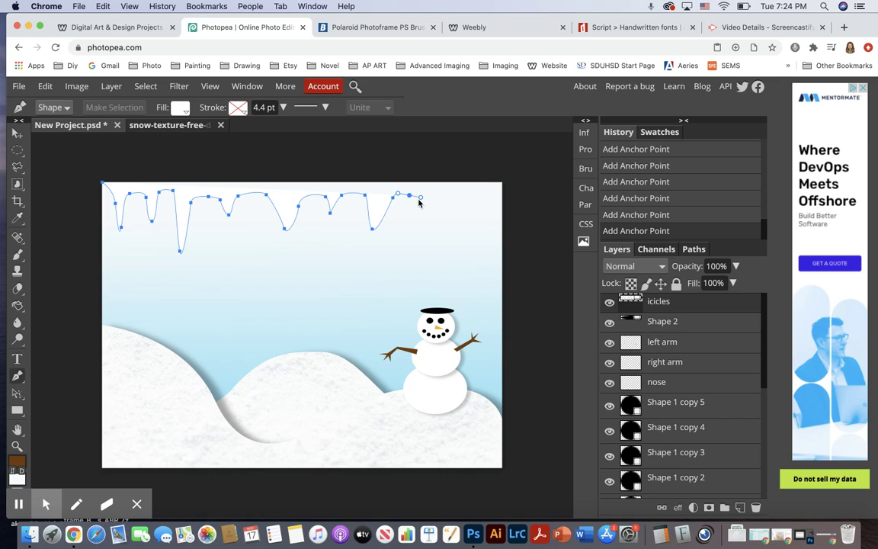
{"action": "left_click_drag", "start_coordinate": [414, 235], "coordinate": [418, 247]}
{"action": "left_click_drag", "start_coordinate": [429, 196], "coordinate": [502, 215]}
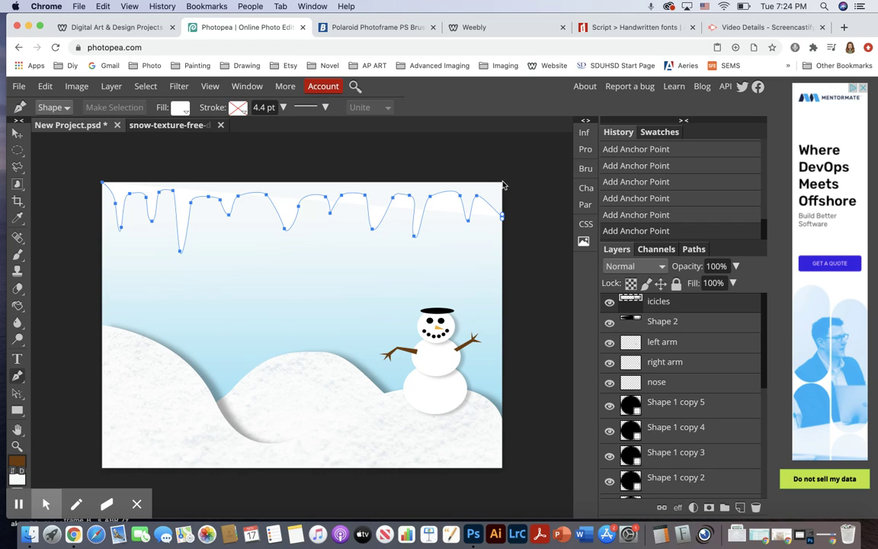
{"action": "left_click", "coordinate": [103, 183]}
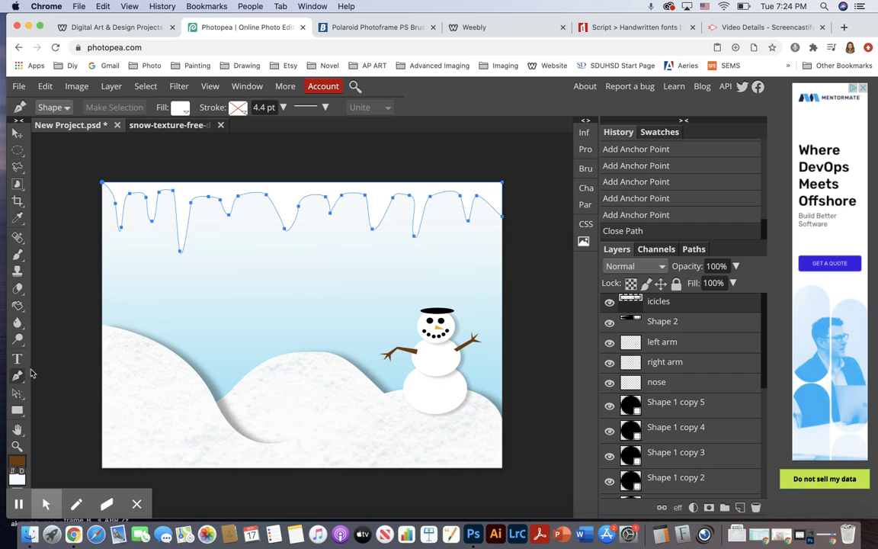
- Reshape the middle icicle with Direct Select, making it longer and steeper-sided, and lengthen the small icicle to its right
{"action": "left_click", "coordinate": [17, 392]}
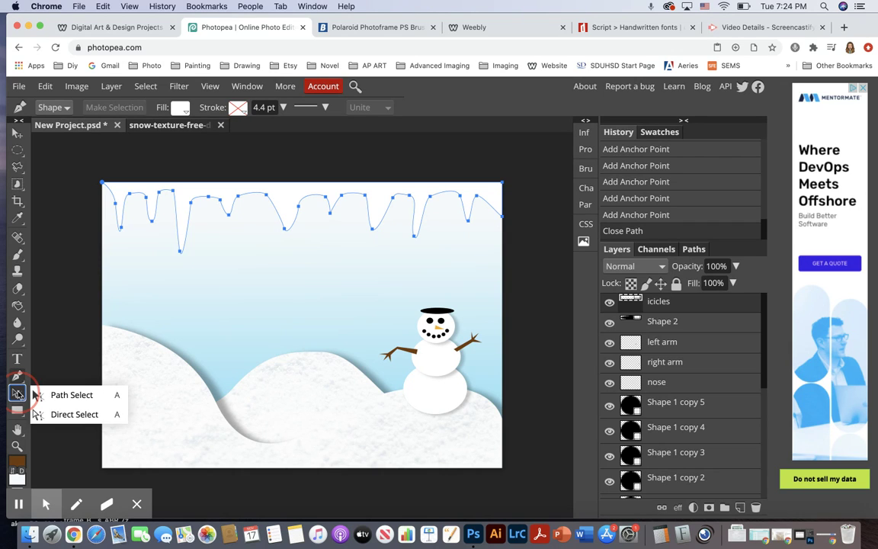
{"action": "mouse_move", "coordinate": [51, 393]}
{"action": "left_mouse_down"}
{"action": "mouse_move", "coordinate": [84, 394]}
{"action": "mouse_move", "coordinate": [87, 414]}
{"action": "mouse_move", "coordinate": [89, 395]}
{"action": "mouse_move", "coordinate": [91, 412]}
{"action": "left_mouse_up"}
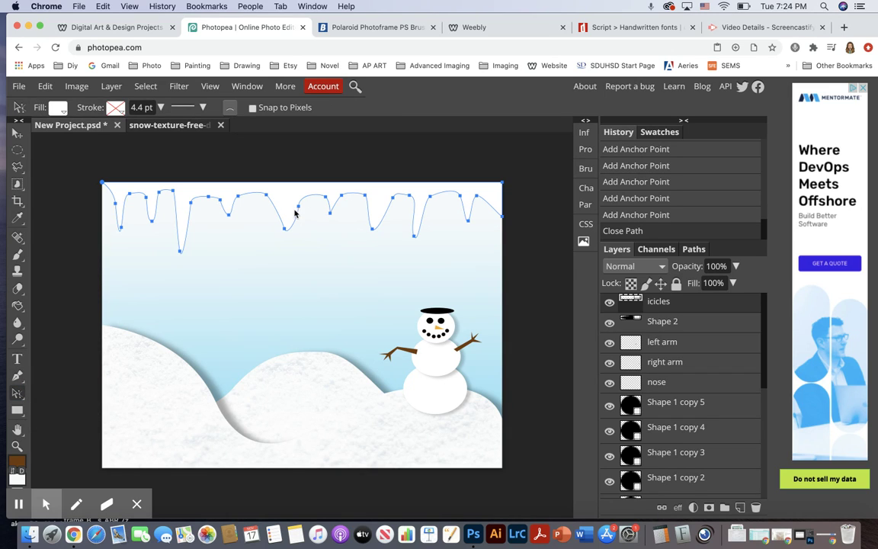
{"action": "left_click_drag", "start_coordinate": [266, 196], "coordinate": [260, 197]}
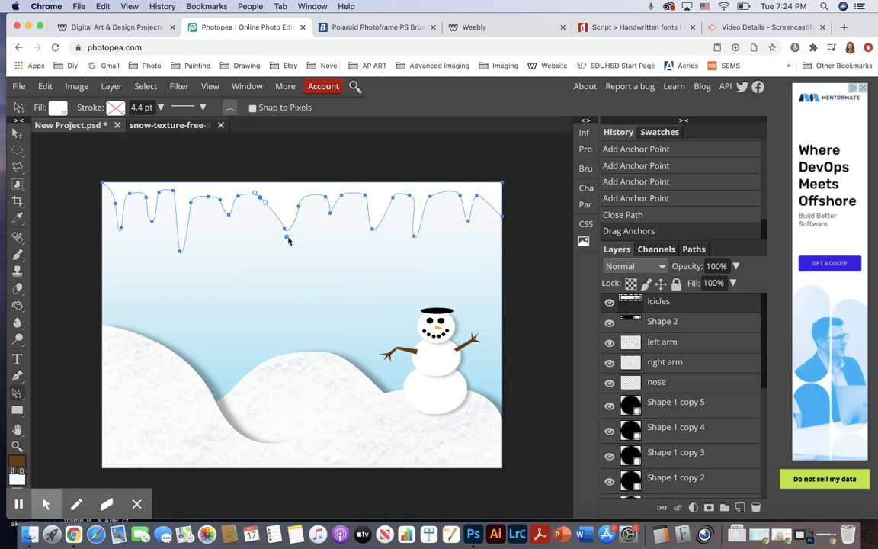
{"action": "left_click_drag", "start_coordinate": [283, 232], "coordinate": [298, 256]}
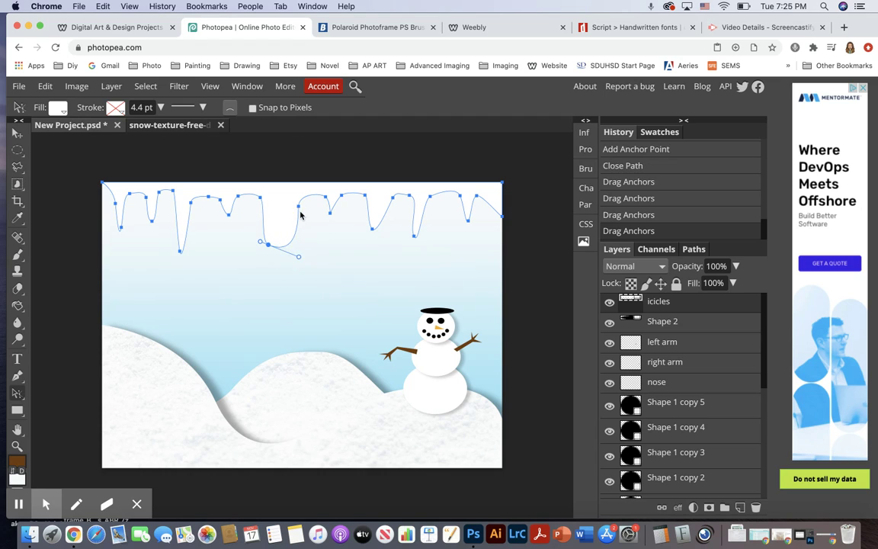
{"action": "left_click_drag", "start_coordinate": [299, 209], "coordinate": [337, 225]}
{"action": "left_click", "coordinate": [365, 199]}
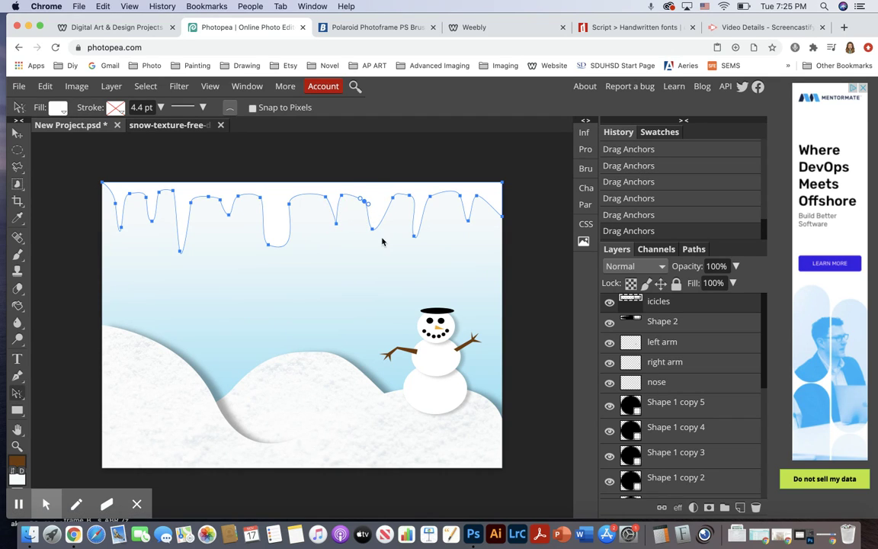
- Adjust the anchors of the icicles in the right half of the outline and lower its end on the canvas's right edge
{"action": "left_click_drag", "start_coordinate": [373, 229], "coordinate": [398, 195]}
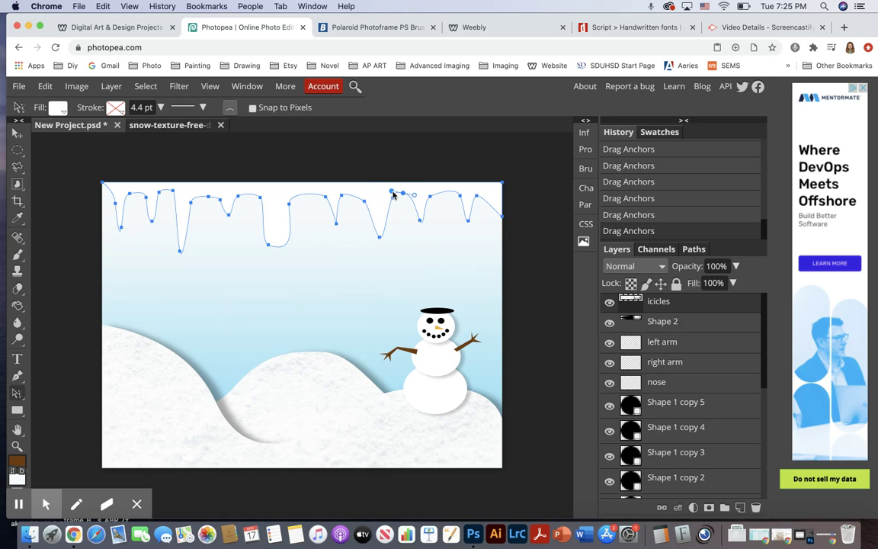
{"action": "left_click_drag", "start_coordinate": [468, 223], "coordinate": [501, 228]}
{"action": "left_click_drag", "start_coordinate": [503, 230], "coordinate": [488, 227]}
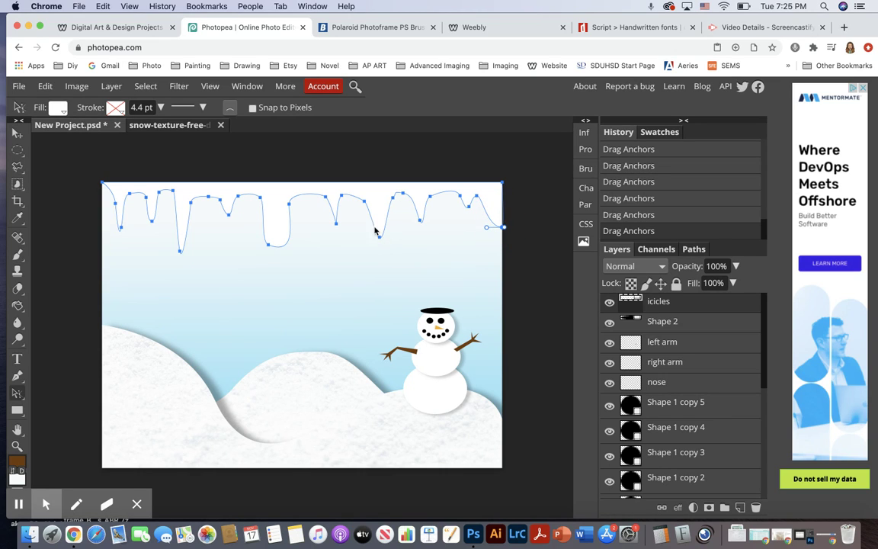
{"action": "left_click_drag", "start_coordinate": [364, 203], "coordinate": [355, 197]}
{"action": "mouse_move", "coordinate": [380, 239]}
{"action": "left_mouse_down"}
{"action": "mouse_move", "coordinate": [361, 238]}
{"action": "mouse_move", "coordinate": [369, 243]}
{"action": "left_mouse_up"}
{"action": "left_click_drag", "start_coordinate": [393, 199], "coordinate": [379, 197]}
- Shorten the middle icicle by raising its tip, and pull the tip of the longest icicle in the left half further down
{"action": "left_click_drag", "start_coordinate": [268, 246], "coordinate": [293, 244]}
{"action": "left_click", "coordinate": [261, 252]}
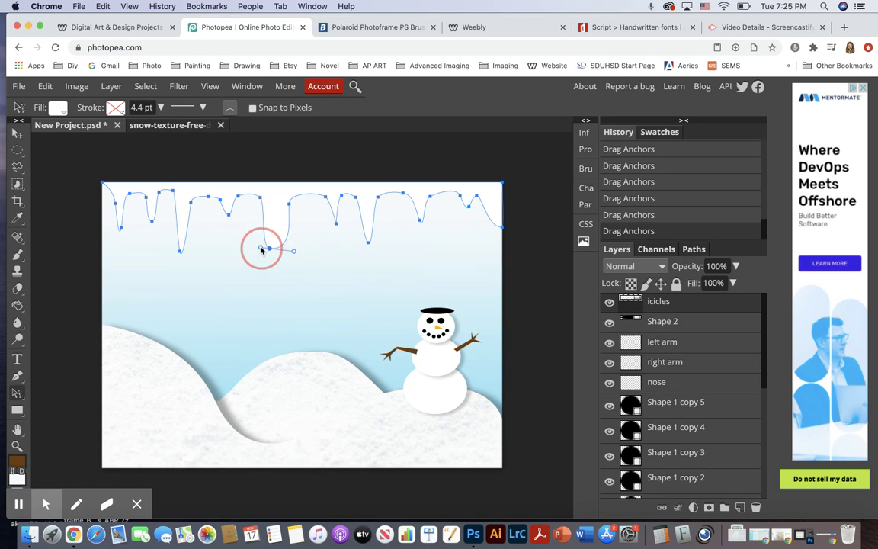
{"action": "left_click", "coordinate": [288, 206]}
{"action": "left_click_drag", "start_coordinate": [288, 216], "coordinate": [286, 201]}
{"action": "left_click_drag", "start_coordinate": [269, 250], "coordinate": [269, 226]}
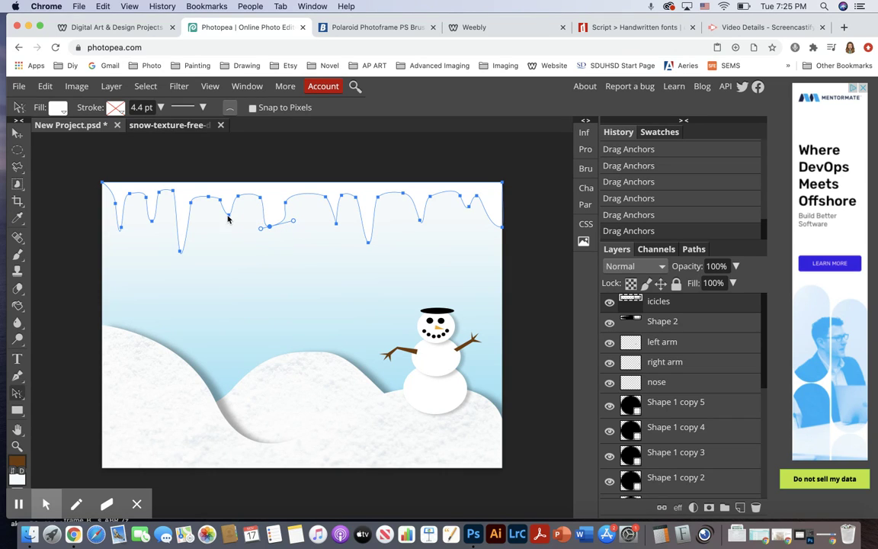
{"action": "left_click", "coordinate": [226, 217]}
{"action": "left_click_drag", "start_coordinate": [181, 251], "coordinate": [185, 272]}
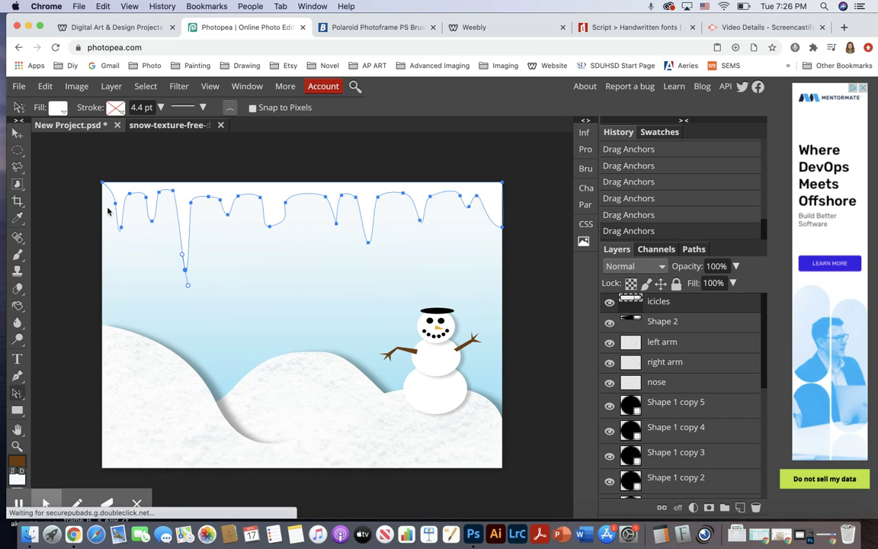
- Stretch the icicles downward with Free Transform to 131.08% height and 99.75% width, keeping them along the canvas's top edge
{"action": "left_click", "coordinate": [17, 135]}
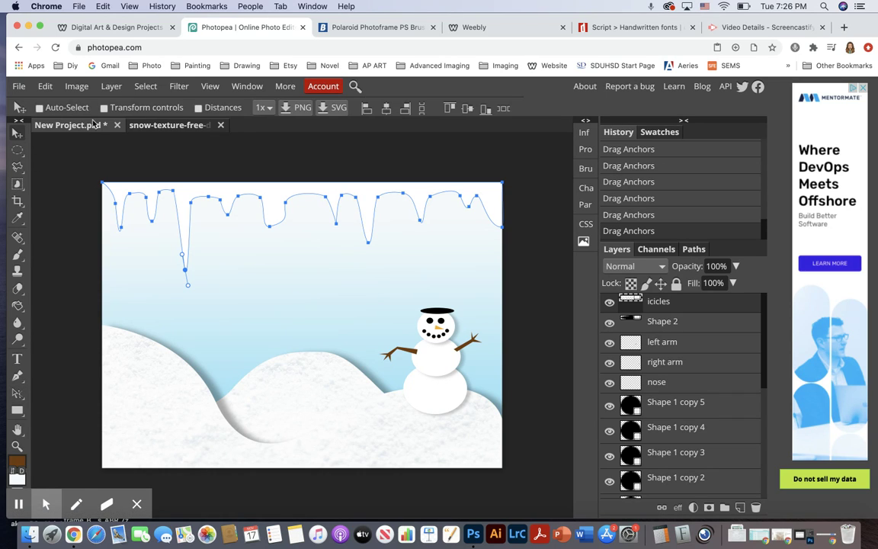
{"action": "left_click", "coordinate": [45, 85]}
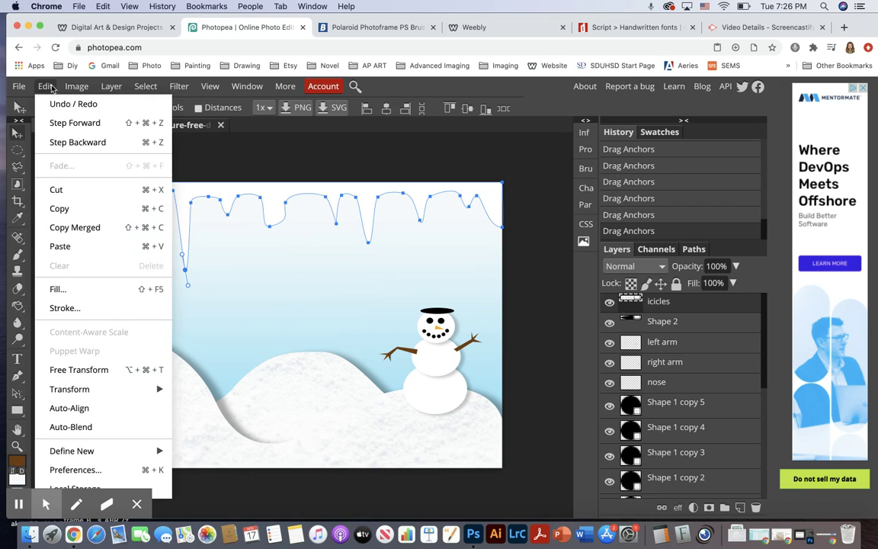
{"action": "left_click", "coordinate": [69, 369]}
{"action": "left_click_drag", "start_coordinate": [303, 272], "coordinate": [373, 283]}
{"action": "mouse_move", "coordinate": [503, 232]}
{"action": "left_mouse_down"}
{"action": "mouse_move", "coordinate": [557, 231]}
{"action": "mouse_move", "coordinate": [501, 233]}
{"action": "left_mouse_up"}
{"action": "left_click_drag", "start_coordinate": [302, 283], "coordinate": [302, 290]}
{"action": "left_click_drag", "start_coordinate": [302, 184], "coordinate": [283, 201]}
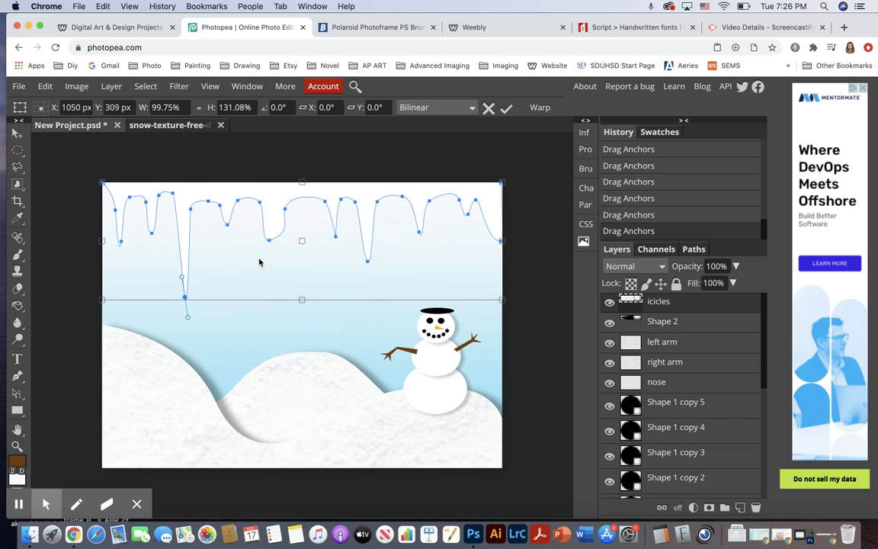
{"action": "left_click", "coordinate": [506, 108]}
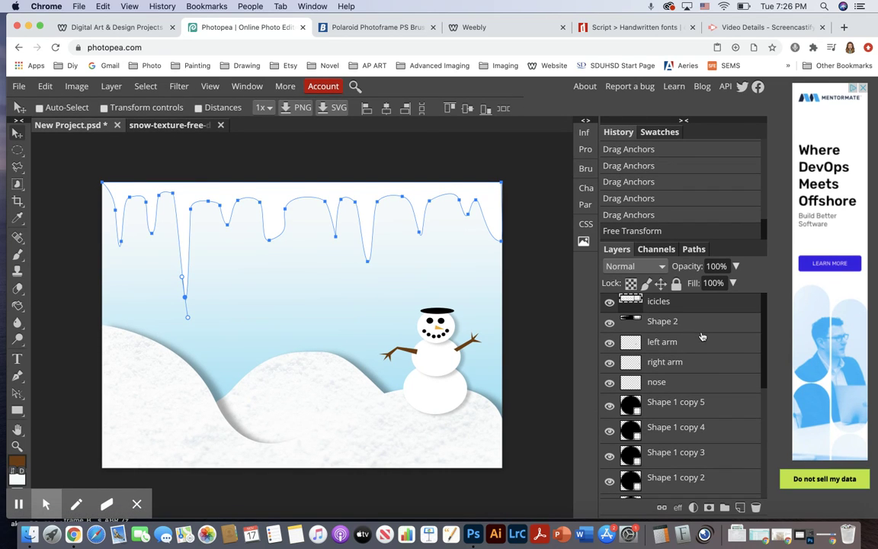
- Duplicate the snow texture layer that is clipped to the snow hills
{"action": "scroll", "coordinate": [713, 412], "scroll_direction": "down", "scroll_amount": 5}
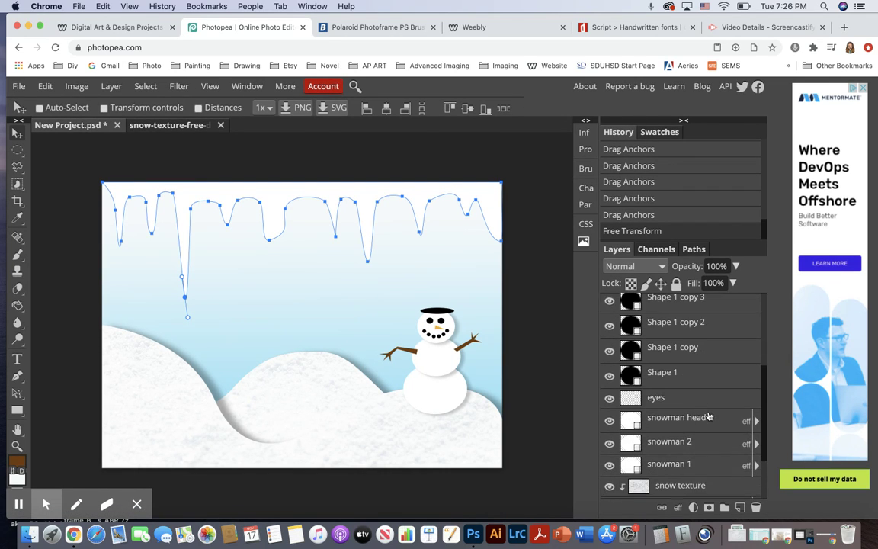
{"action": "scroll", "coordinate": [710, 416], "scroll_direction": "down", "scroll_amount": 1}
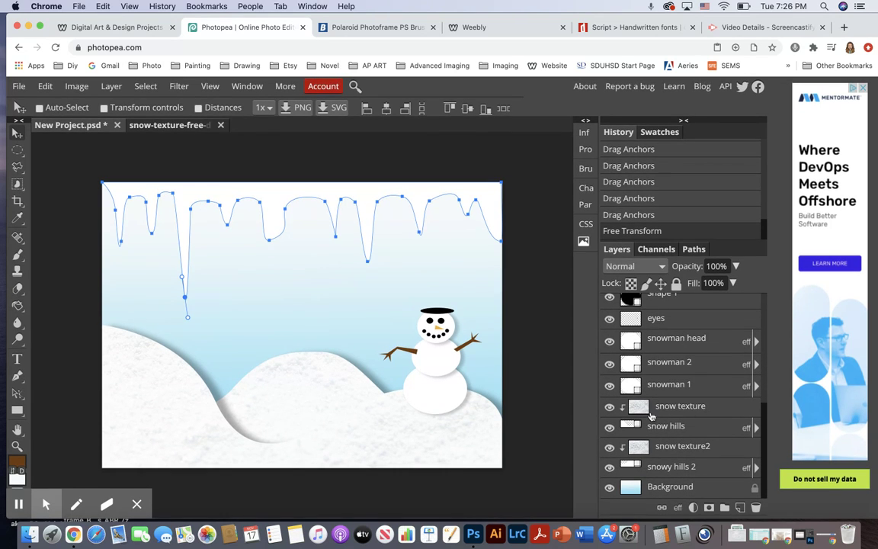
{"action": "left_click", "coordinate": [703, 410]}
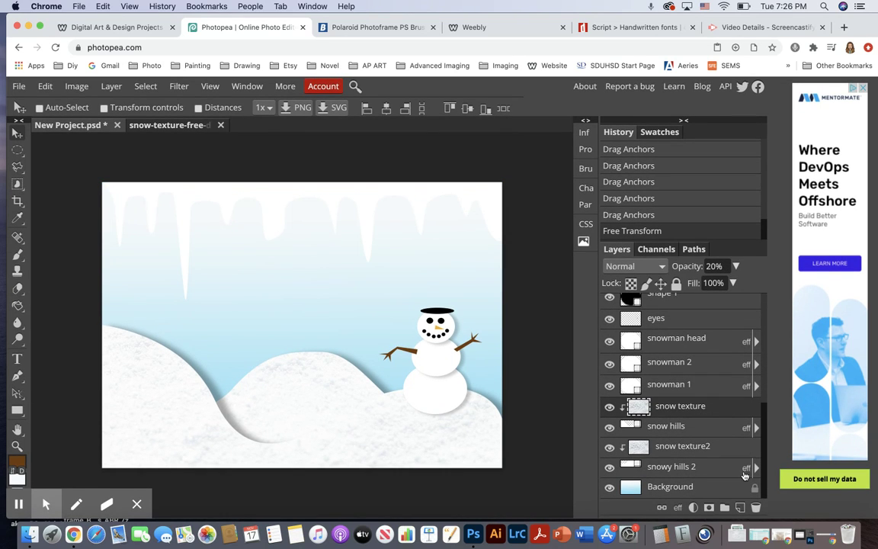
{"action": "left_click", "coordinate": [110, 86]}
{"action": "left_click", "coordinate": [151, 126]}
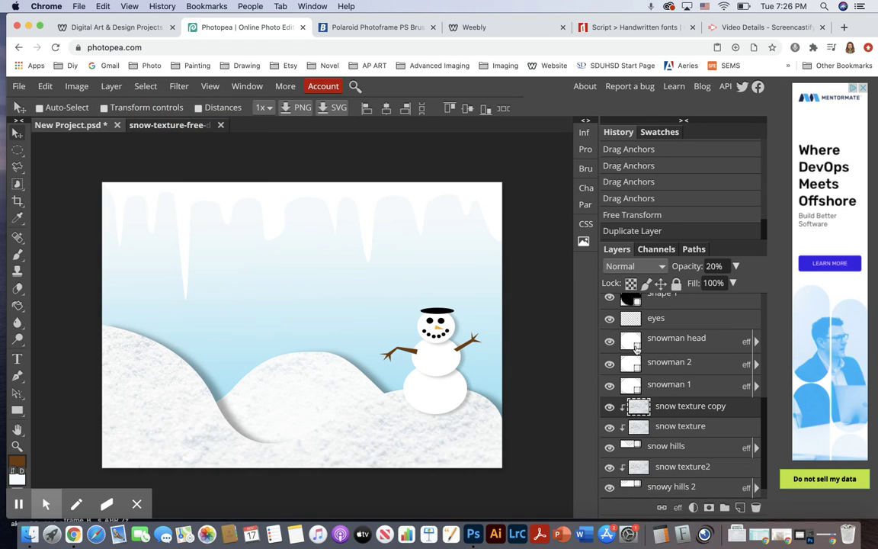
- Move the snow texture copy layer to the top of the layer stack so it clips to the icicles
{"action": "left_click_drag", "start_coordinate": [694, 410], "coordinate": [692, 318]}
{"action": "scroll", "coordinate": [693, 338], "scroll_direction": "up", "scroll_amount": 1}
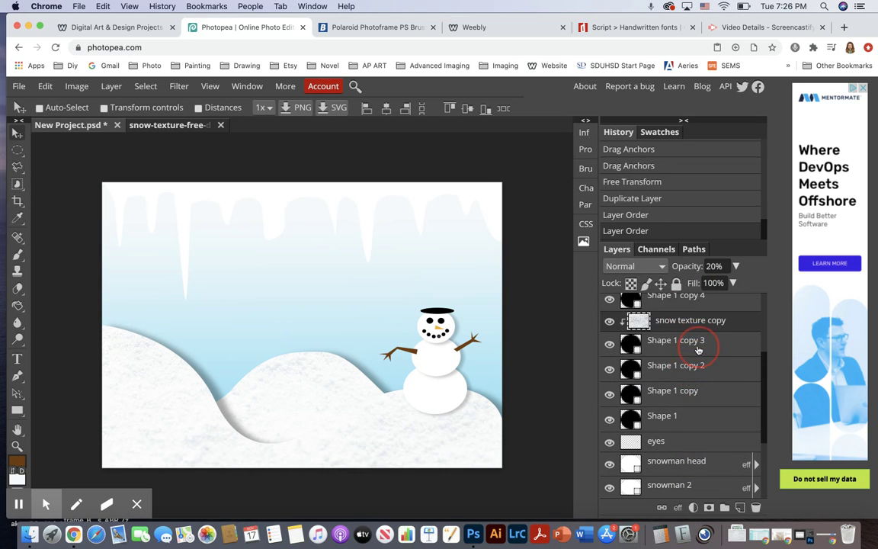
{"action": "scroll", "coordinate": [698, 349], "scroll_direction": "up", "scroll_amount": 3}
{"action": "left_click_drag", "start_coordinate": [690, 446], "coordinate": [686, 299]}
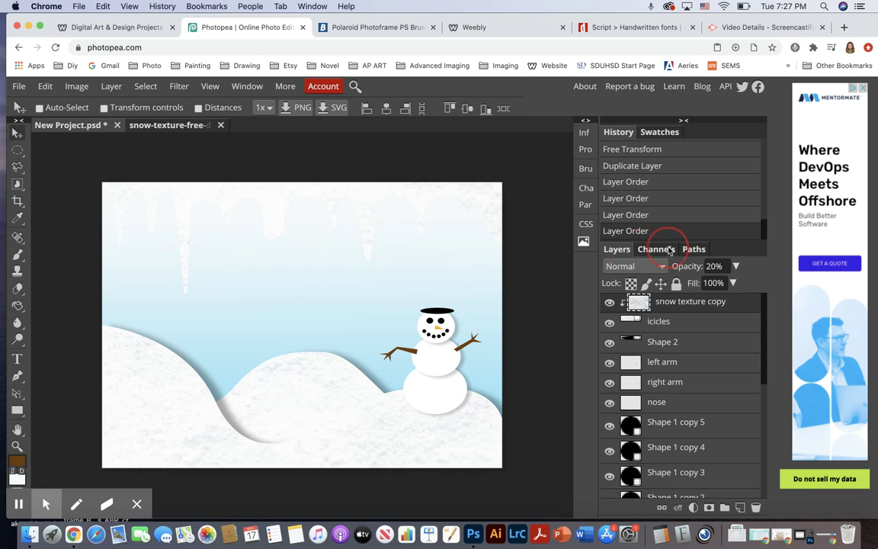
- Add a drop shadow to the icicles layer with 20% opacity, 159° angle, 18 px distance, 18% spread and 19 px size
{"action": "left_click", "coordinate": [678, 320]}
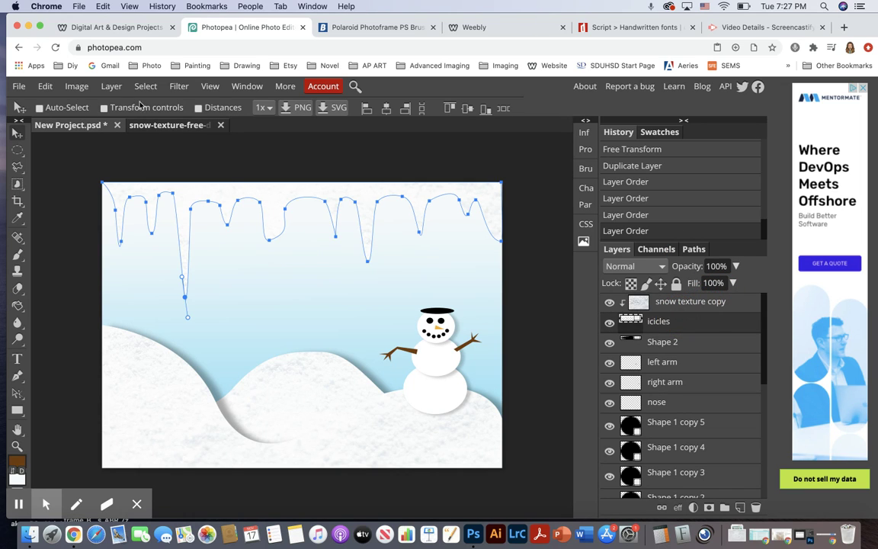
{"action": "left_click", "coordinate": [111, 86]}
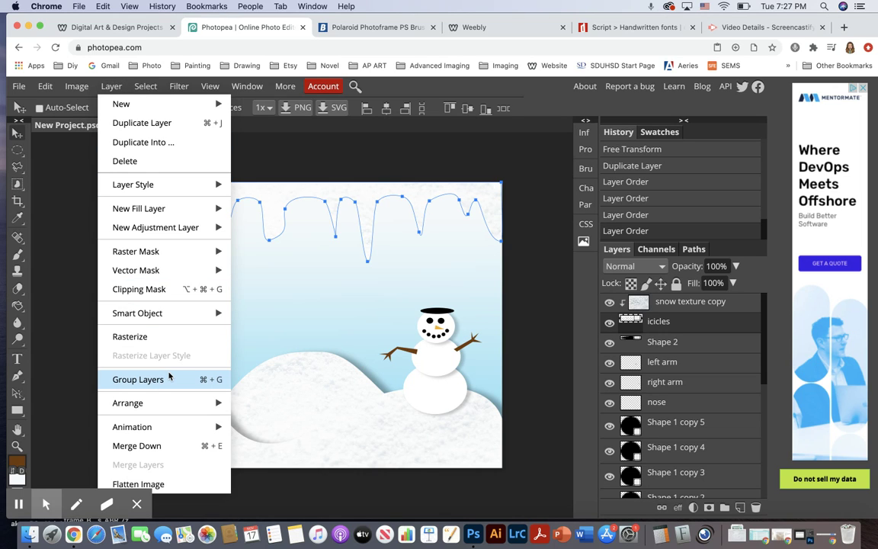
{"action": "mouse_move", "coordinate": [183, 184]}
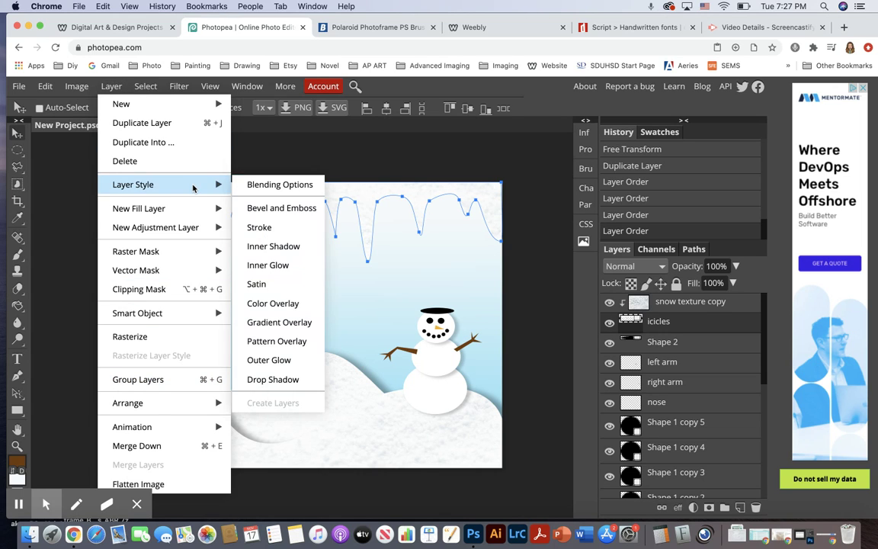
{"action": "left_click", "coordinate": [273, 379]}
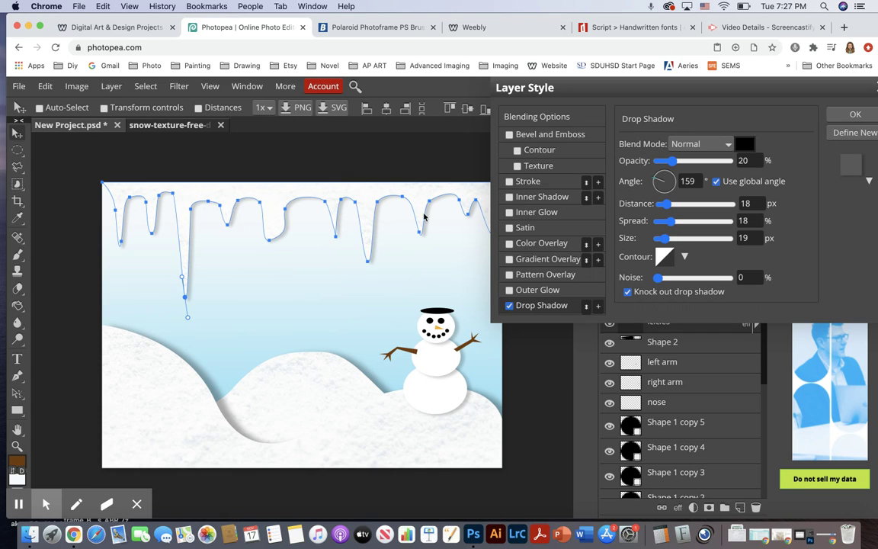
{"action": "left_click", "coordinate": [861, 116]}
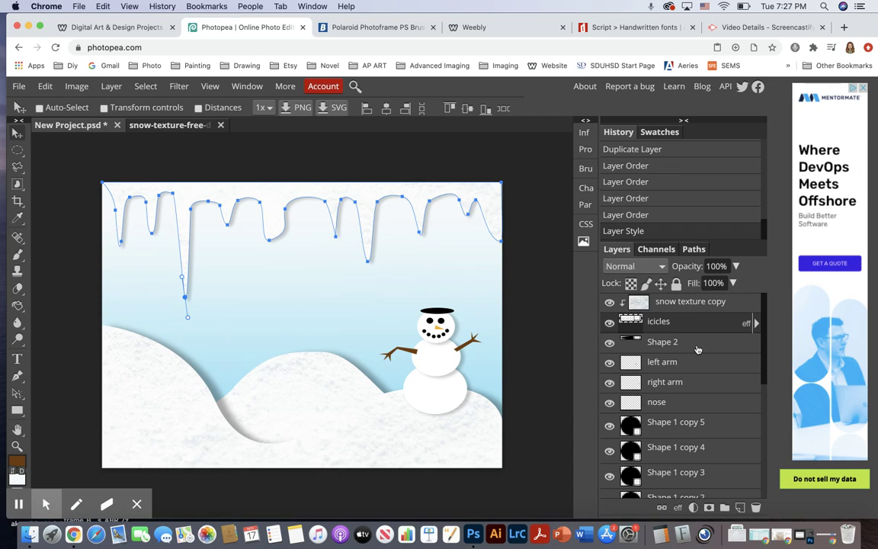
- Draw a black rectangle as the crown of the snowman's hat, overlapping the brim, on a layer directly above Shape 2
{"action": "left_click", "coordinate": [699, 345]}
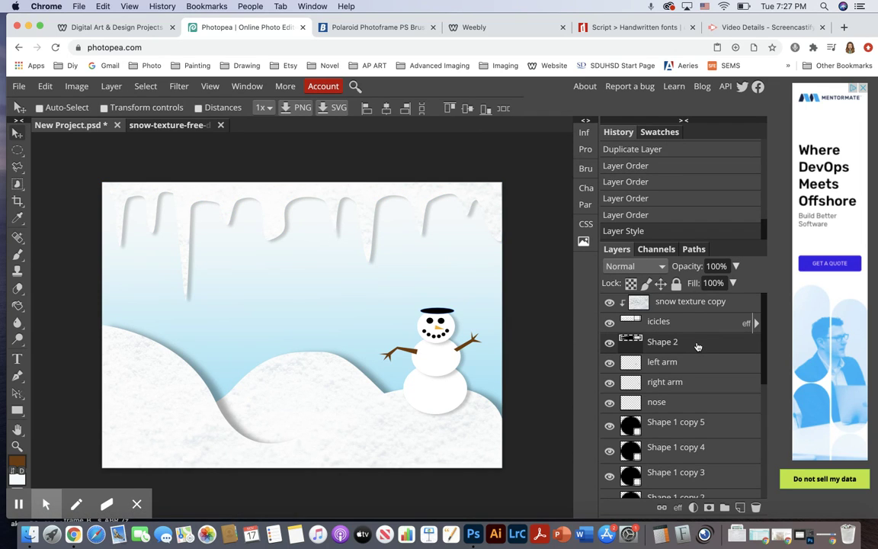
{"action": "scroll", "coordinate": [699, 382], "scroll_direction": "down", "scroll_amount": 1}
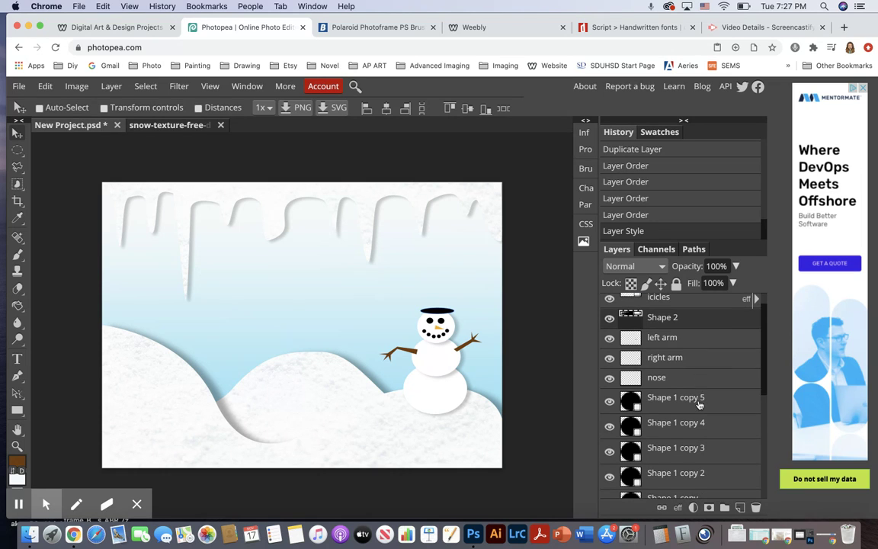
{"action": "scroll", "coordinate": [699, 406], "scroll_direction": "up", "scroll_amount": 1}
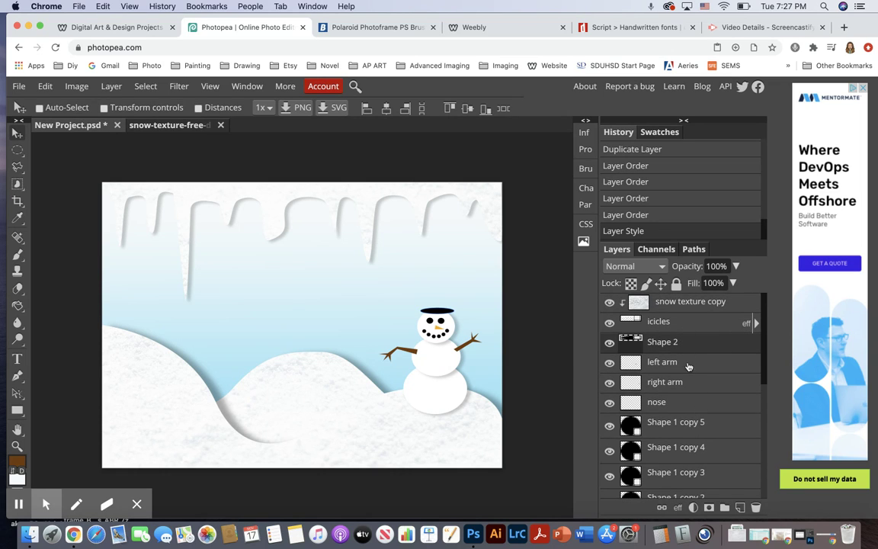
{"action": "scroll", "coordinate": [689, 367], "scroll_direction": "down", "scroll_amount": 10}
{"action": "scroll", "coordinate": [690, 398], "scroll_direction": "up", "scroll_amount": 8}
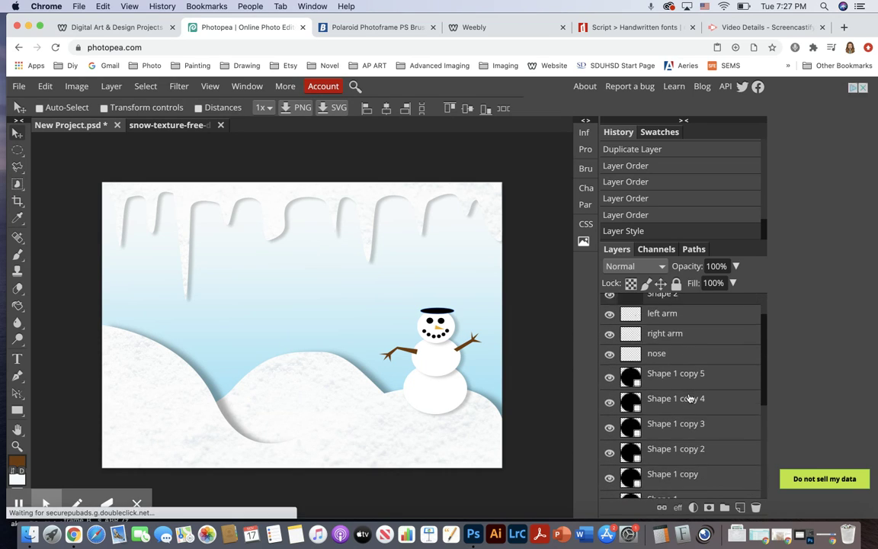
{"action": "scroll", "coordinate": [690, 398], "scroll_direction": "up", "scroll_amount": 3}
{"action": "left_click", "coordinate": [628, 344]}
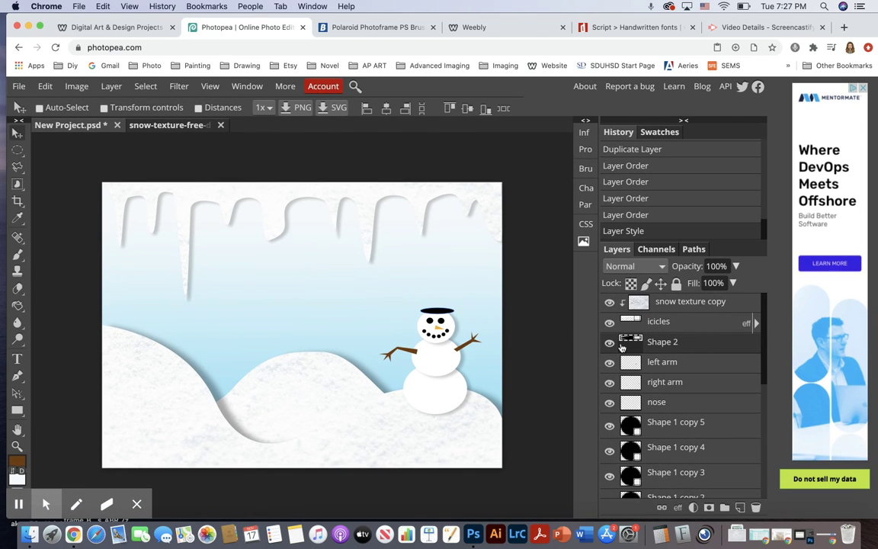
{"action": "left_click", "coordinate": [688, 347]}
{"action": "left_click", "coordinate": [17, 446]}
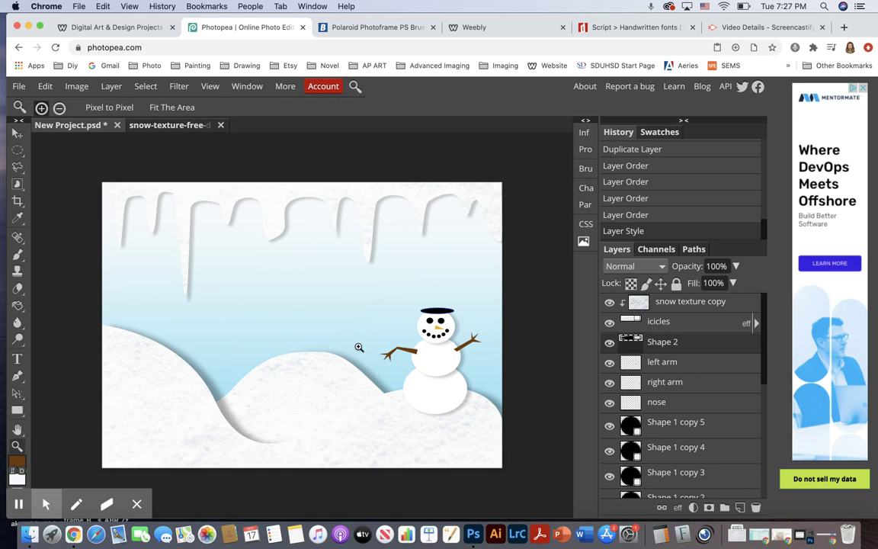
{"action": "left_click", "coordinate": [430, 328]}
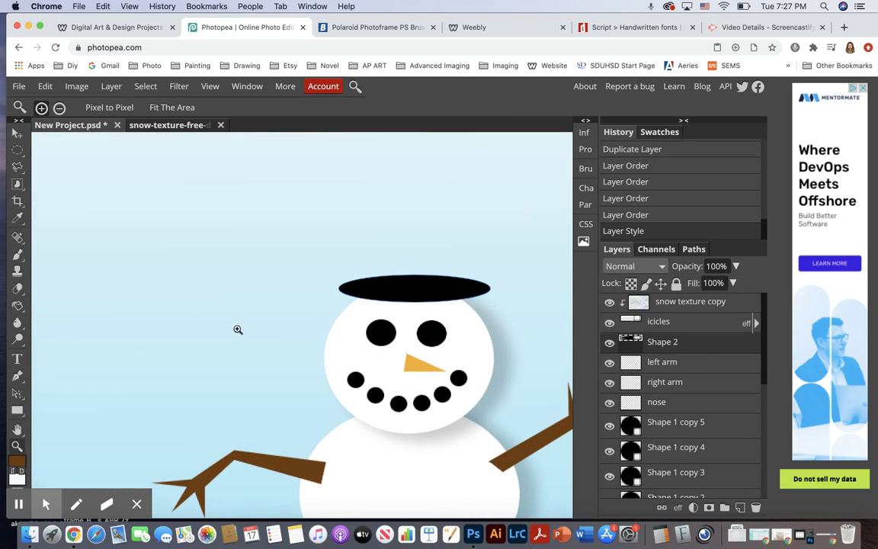
{"action": "left_click", "coordinate": [17, 410]}
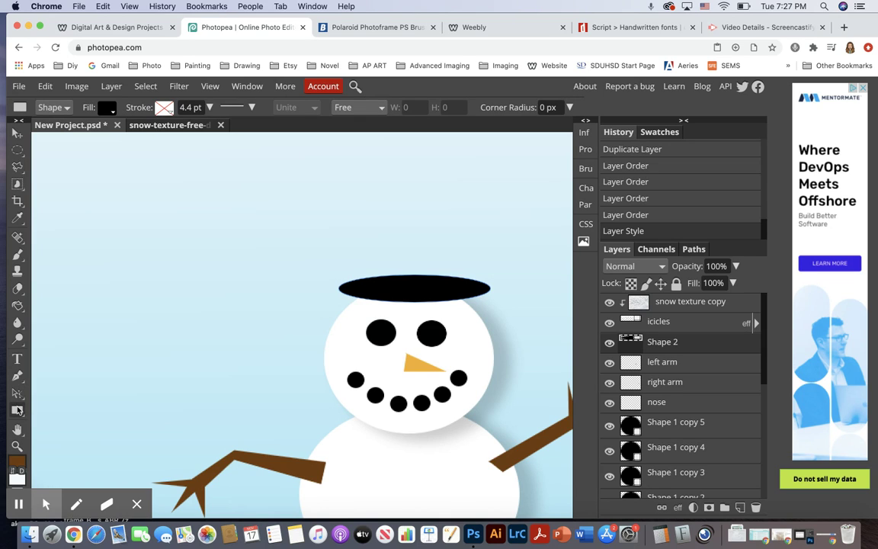
{"action": "left_click_drag", "start_coordinate": [380, 230], "coordinate": [452, 284]}
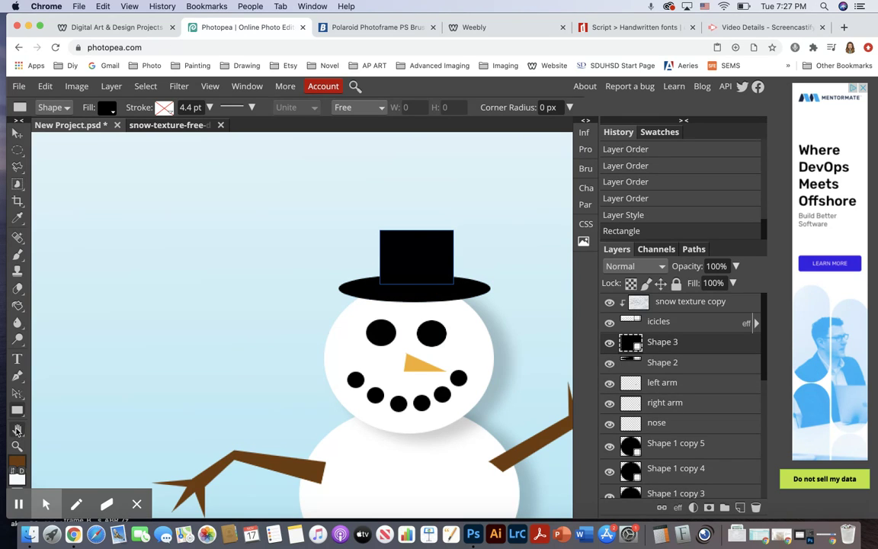
- Reshape the hat crown with Direct Select by pulling its two upper corners upward and outward so it flares toward the top
{"action": "left_click_drag", "start_coordinate": [16, 392], "coordinate": [60, 396]}
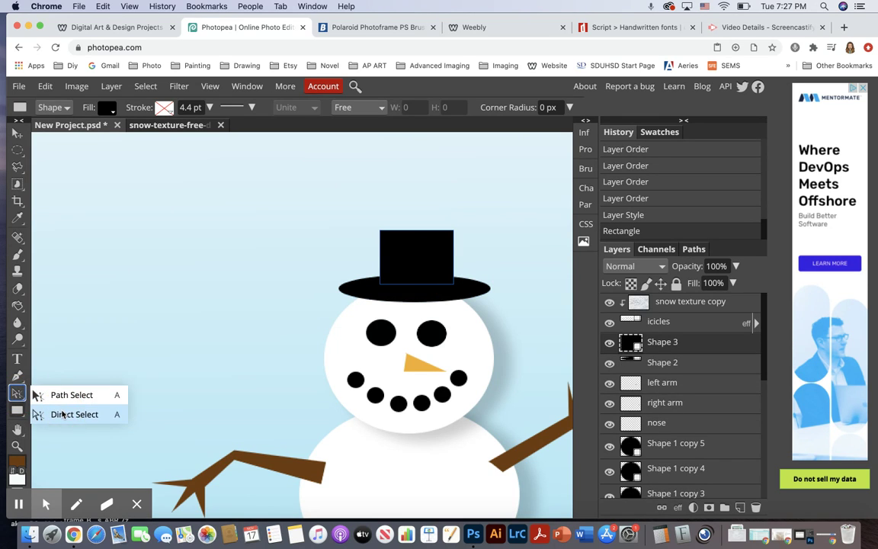
{"action": "left_click", "coordinate": [60, 398]}
{"action": "left_click_drag", "start_coordinate": [453, 232], "coordinate": [457, 213]}
{"action": "left_click_drag", "start_coordinate": [380, 232], "coordinate": [363, 209]}
{"action": "left_click_drag", "start_coordinate": [457, 215], "coordinate": [464, 207]}
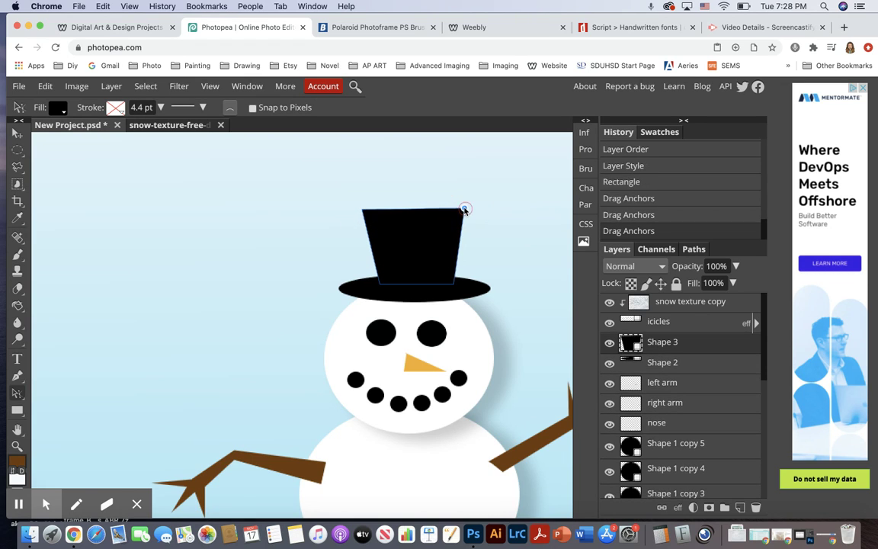
{"action": "left_click", "coordinate": [21, 136]}
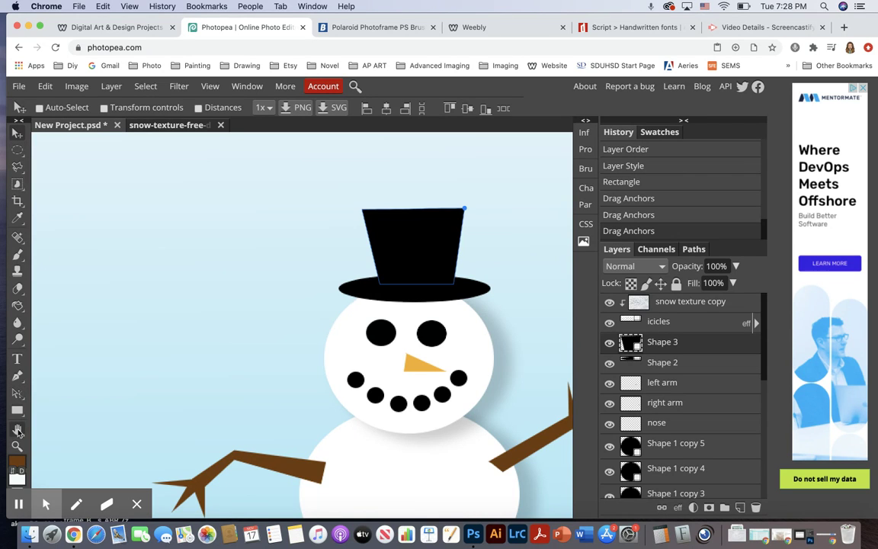
{"action": "left_click", "coordinate": [17, 446]}
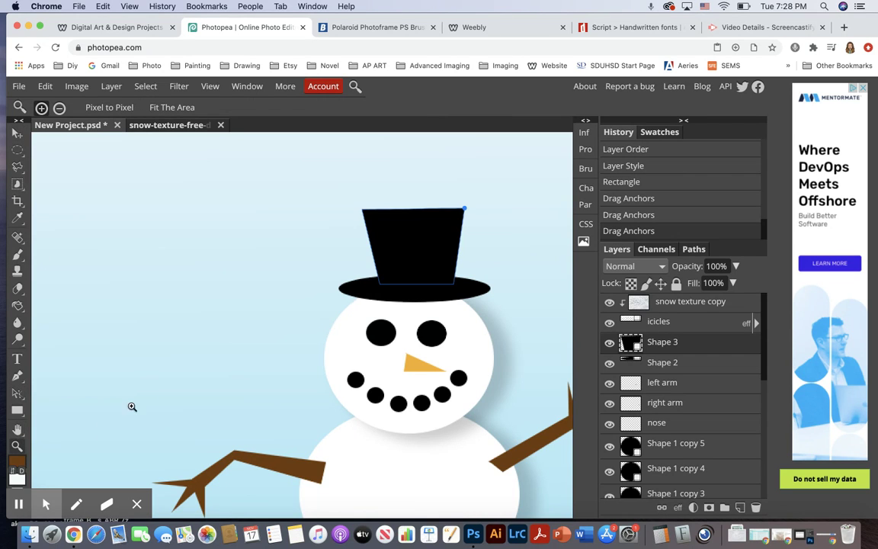
{"action": "left_click", "coordinate": [233, 357], "text": "alt"}
{"action": "left_click", "coordinate": [233, 357], "text": "alt"}
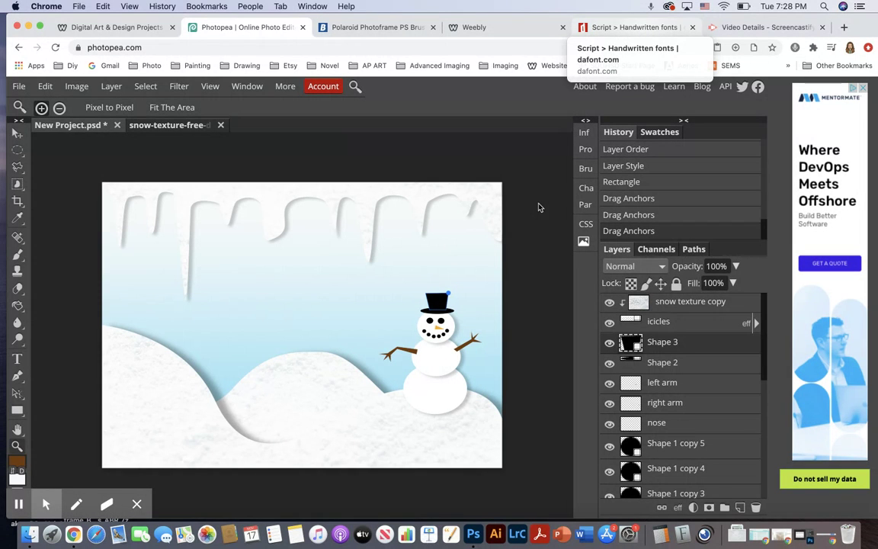
- Switch to the dafont.com Script > Handwritten page and download the Homework font
{"action": "key", "text": "super+5"}
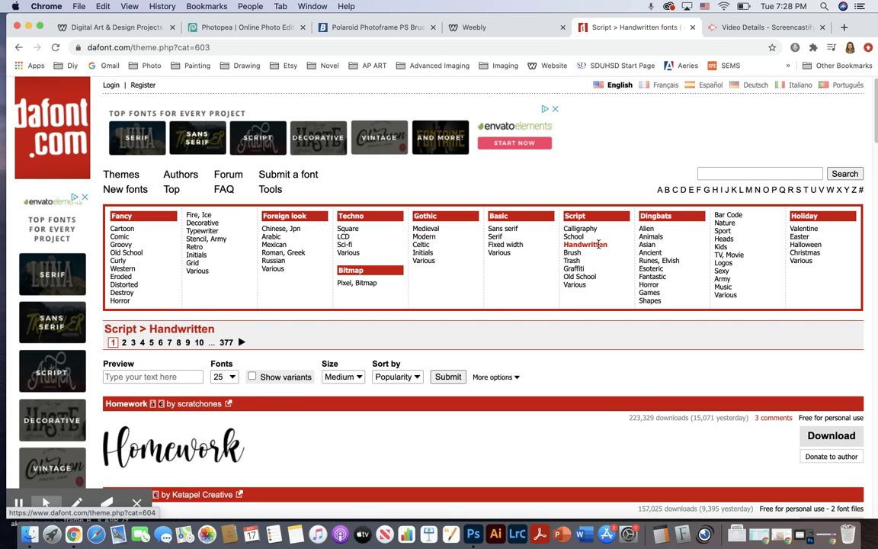
{"action": "scroll", "coordinate": [406, 433], "scroll_direction": "down", "scroll_amount": 5}
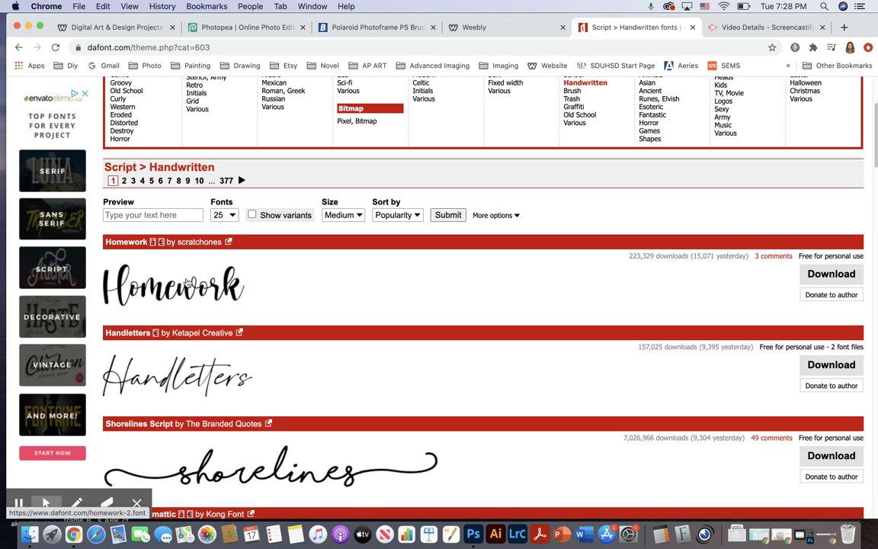
{"action": "left_click", "coordinate": [832, 276]}
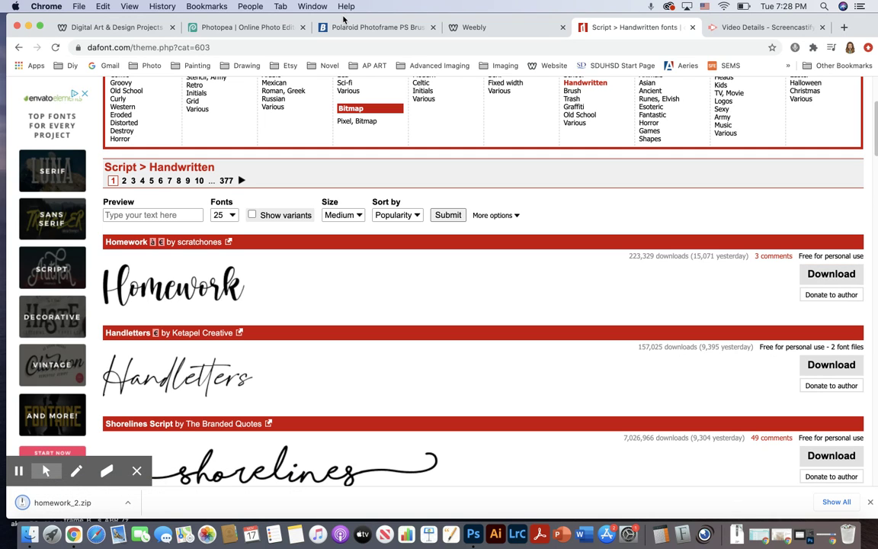
- Place homework_2.zip on the desktop, extract it, and move Homework.otf to a clear spot there
{"action": "left_click_drag", "start_coordinate": [343, 19], "coordinate": [532, 19]}
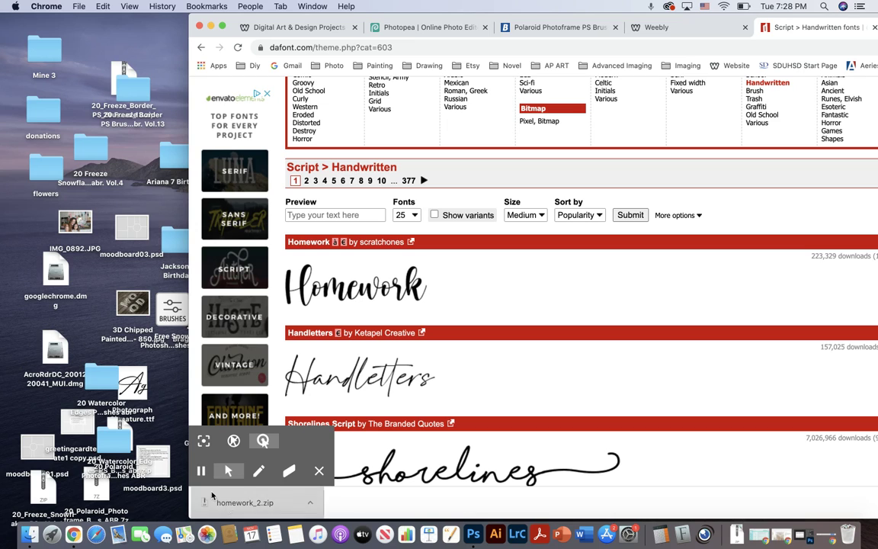
{"action": "left_click_drag", "start_coordinate": [157, 381], "coordinate": [158, 384]}
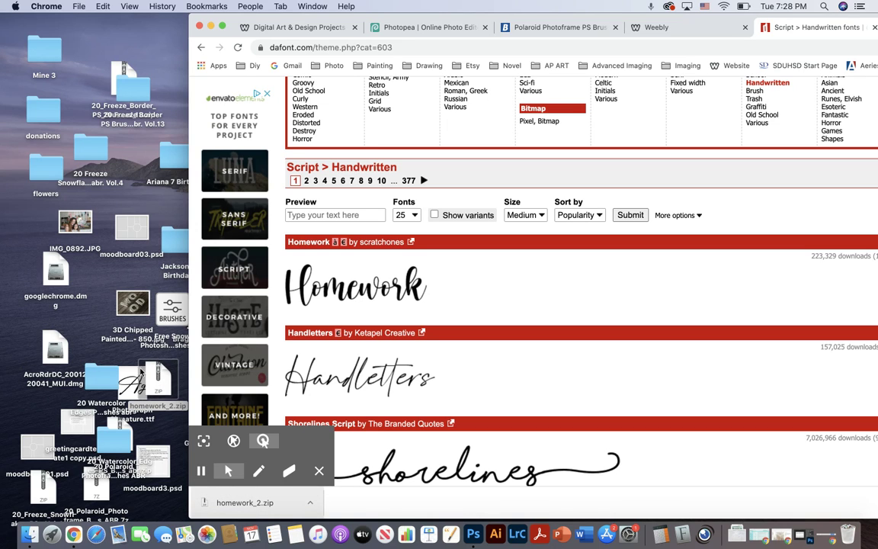
{"action": "double_click", "coordinate": [153, 374]}
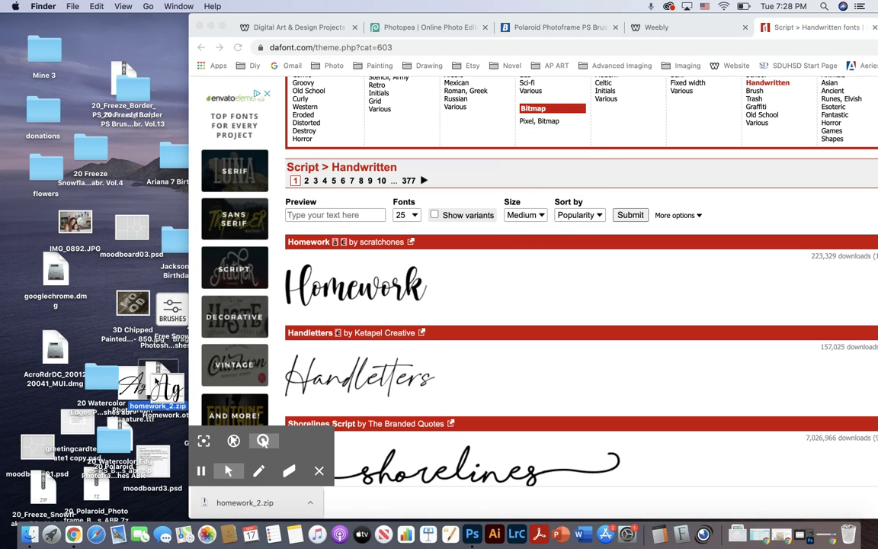
{"action": "left_click_drag", "start_coordinate": [166, 398], "coordinate": [99, 329]}
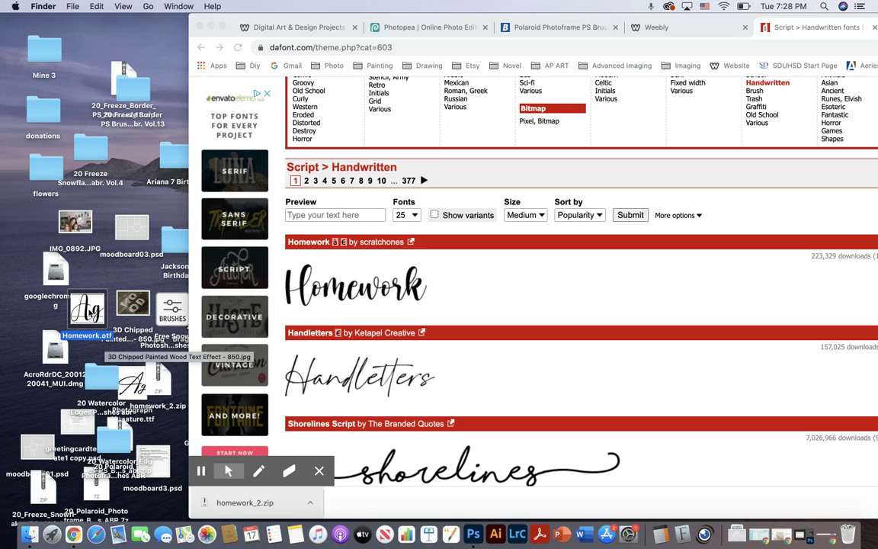
- Open Homework.otf in Font Book, install the font, and close Font Book
{"action": "double_click", "coordinate": [88, 309]}
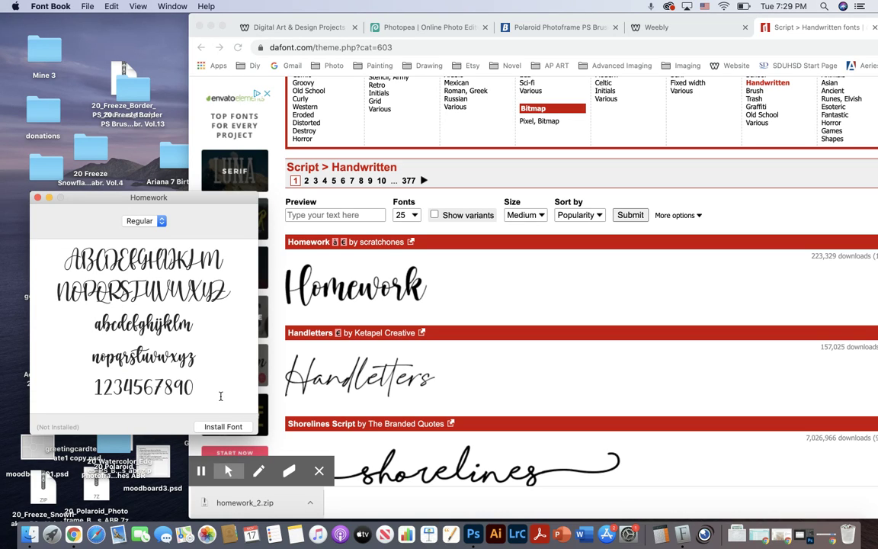
{"action": "left_click", "coordinate": [224, 427]}
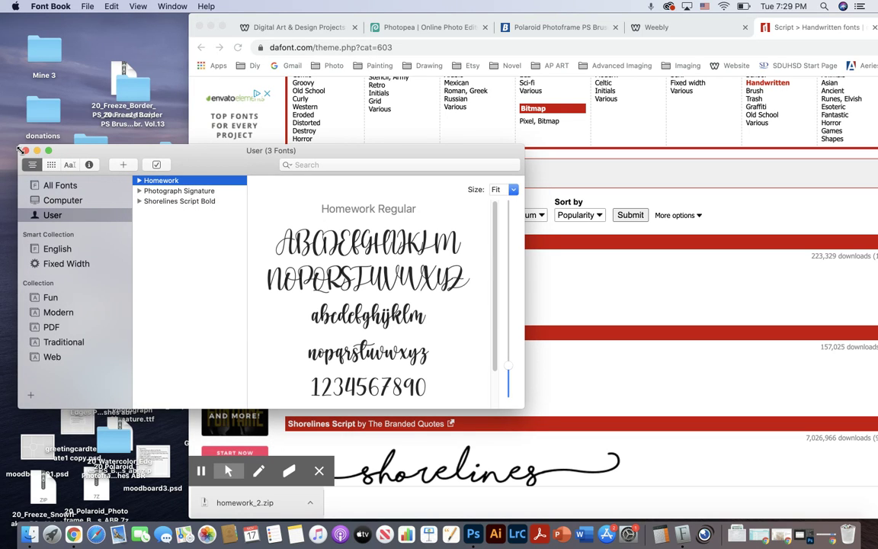
{"action": "left_click", "coordinate": [25, 152]}
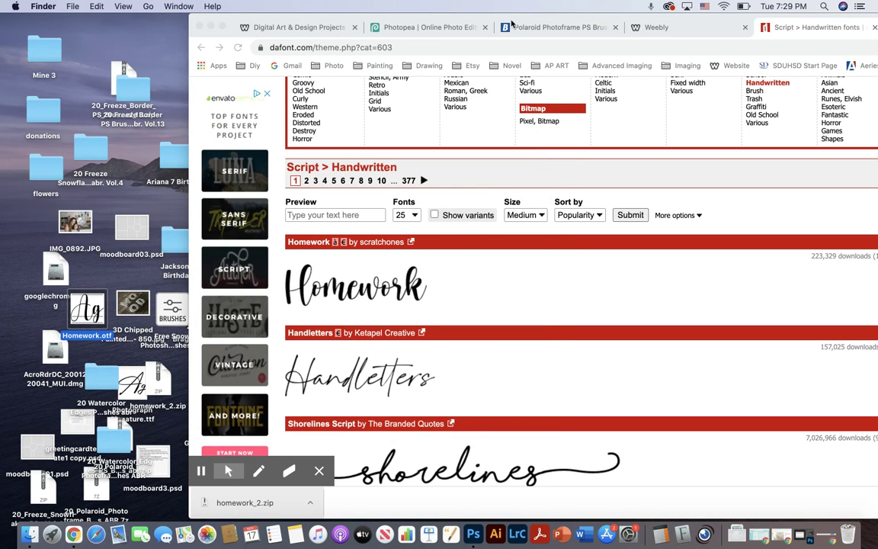
- Move the browser window back into view, return to Photopea, and set the Type tool's font to Hornswoggled
{"action": "double_click", "coordinate": [469, 16]}
{"action": "left_click_drag", "start_coordinate": [467, 19], "coordinate": [358, 22]}
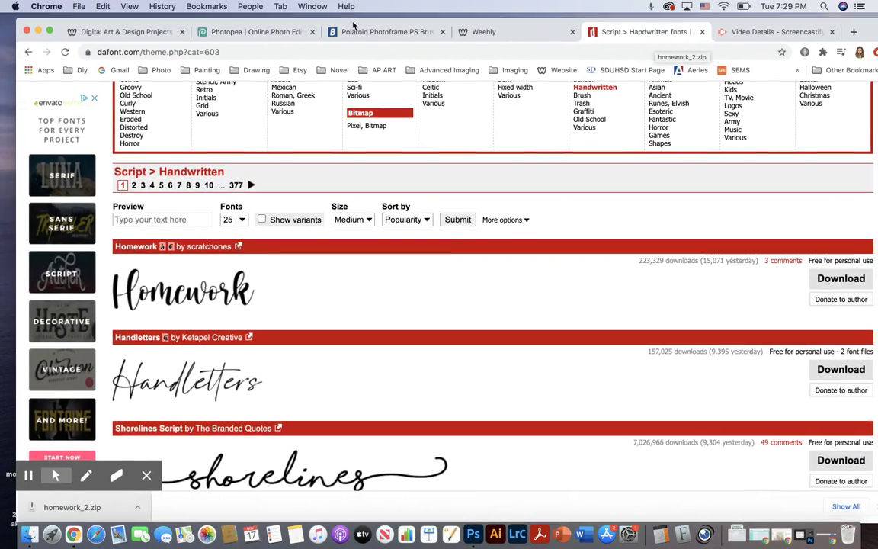
{"action": "left_click", "coordinate": [252, 30]}
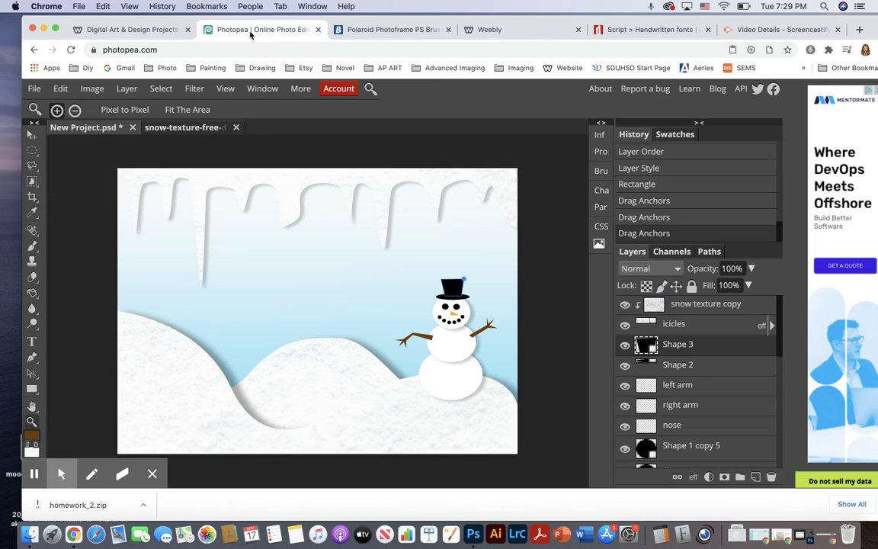
{"action": "left_click", "coordinate": [32, 343]}
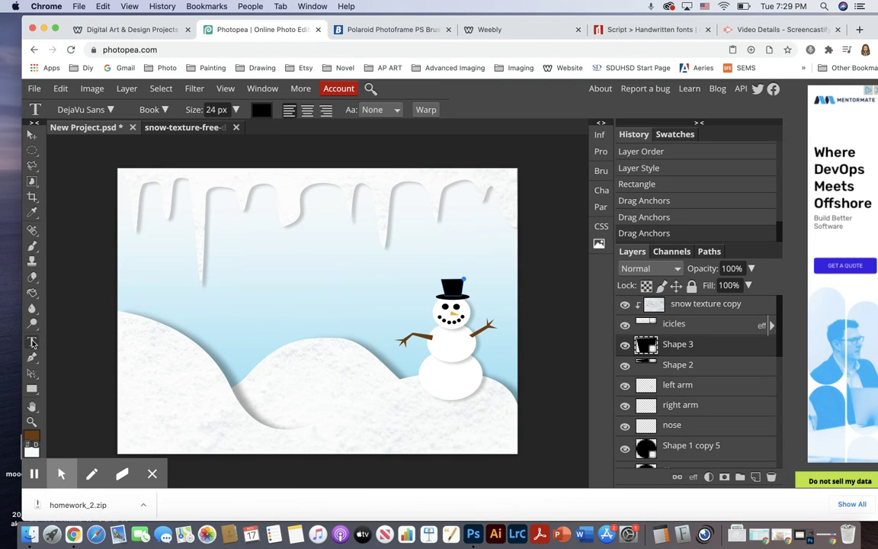
{"action": "left_click", "coordinate": [111, 112]}
{"action": "scroll", "coordinate": [152, 334], "scroll_direction": "down", "scroll_amount": 5}
{"action": "scroll", "coordinate": [153, 333], "scroll_direction": "down", "scroll_amount": 15}
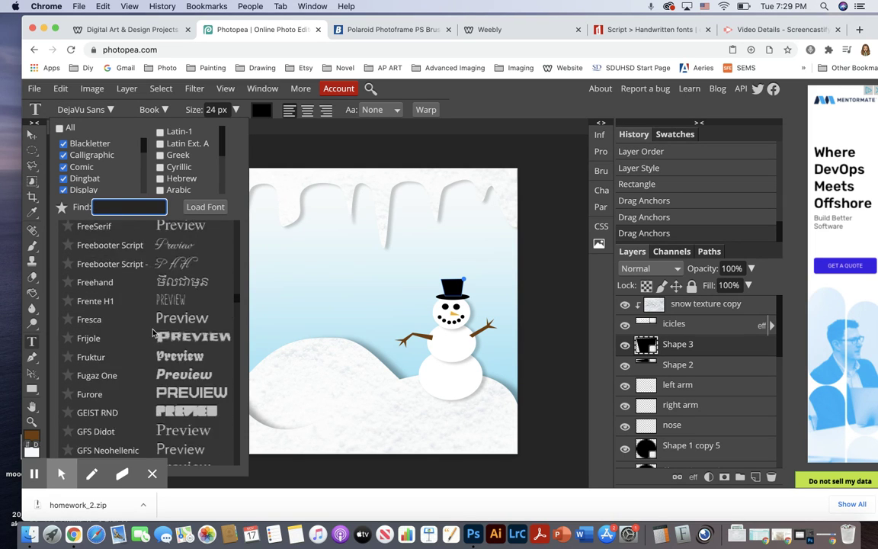
{"action": "scroll", "coordinate": [153, 333], "scroll_direction": "down", "scroll_amount": 4}
{"action": "scroll", "coordinate": [152, 333], "scroll_direction": "down", "scroll_amount": 10}
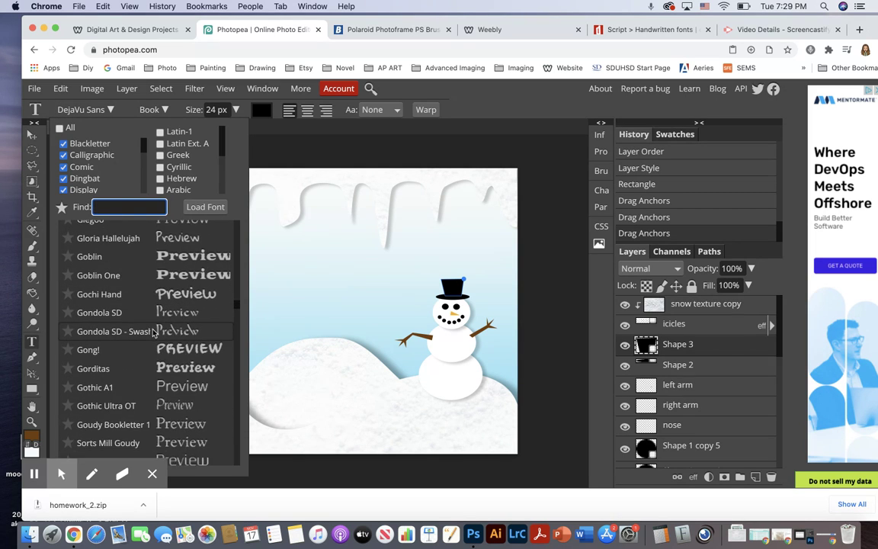
{"action": "scroll", "coordinate": [152, 333], "scroll_direction": "down", "scroll_amount": 8}
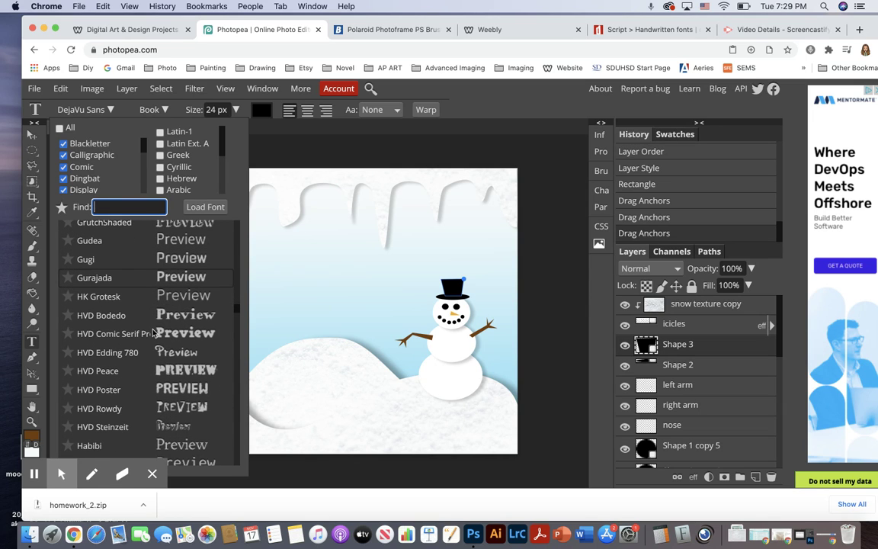
{"action": "scroll", "coordinate": [152, 333], "scroll_direction": "down", "scroll_amount": 8}
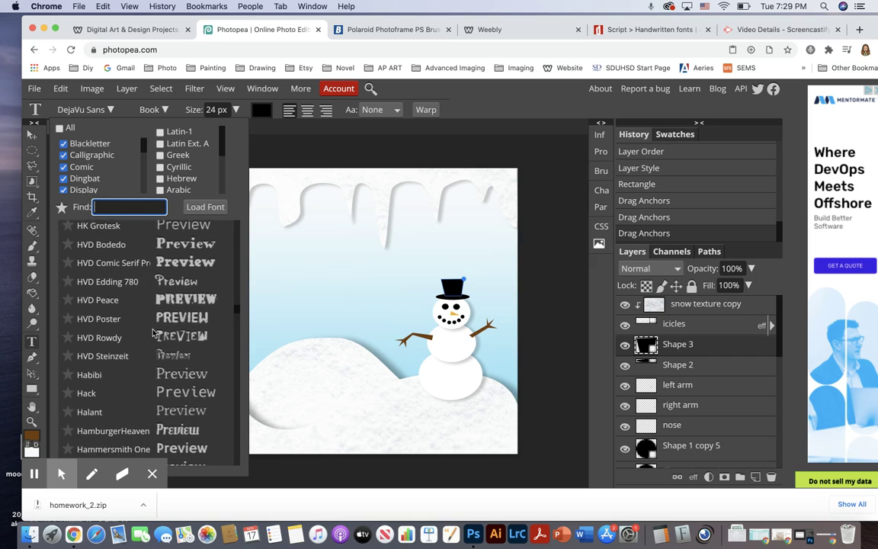
{"action": "scroll", "coordinate": [153, 333], "scroll_direction": "down", "scroll_amount": 8}
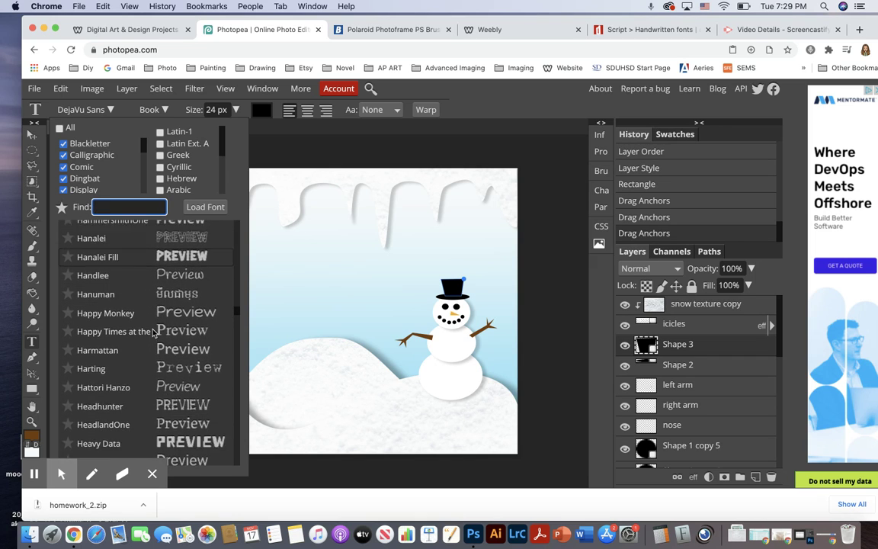
{"action": "scroll", "coordinate": [152, 333], "scroll_direction": "down", "scroll_amount": 8}
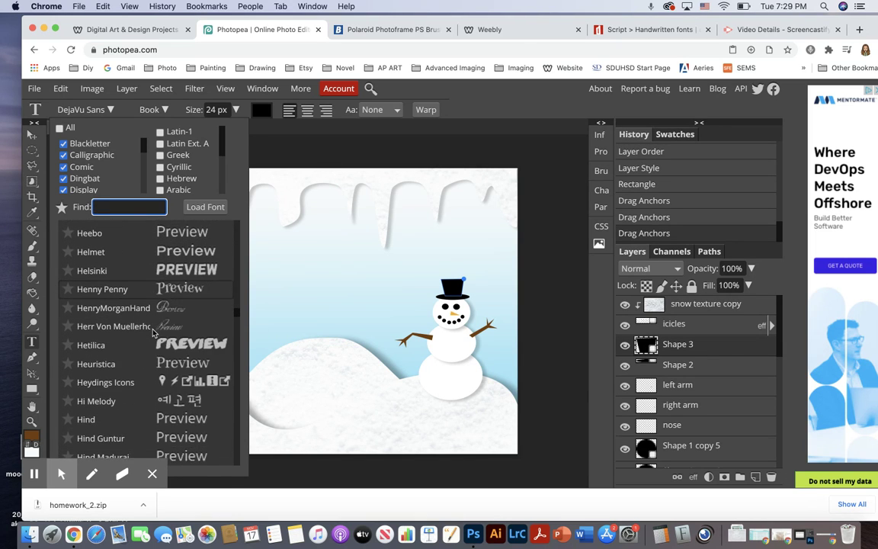
{"action": "scroll", "coordinate": [153, 333], "scroll_direction": "down", "scroll_amount": 4}
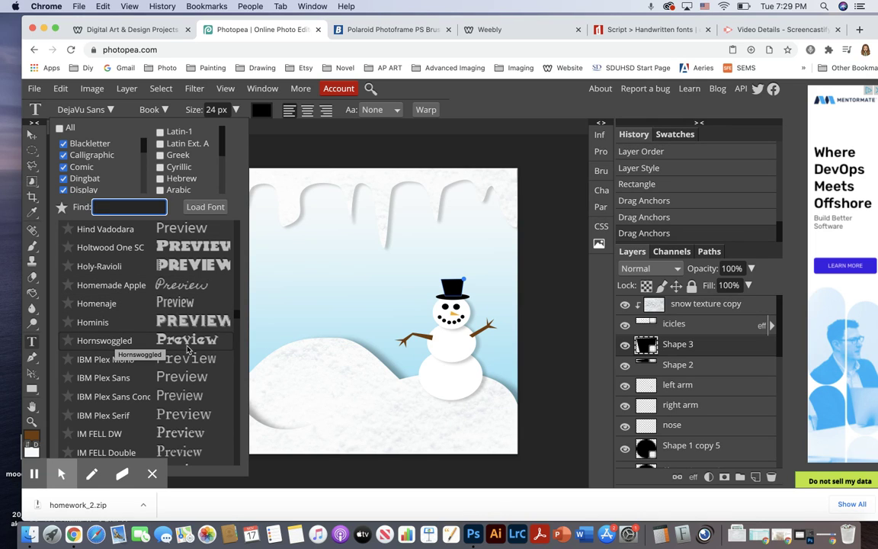
{"action": "left_click", "coordinate": [100, 341]}
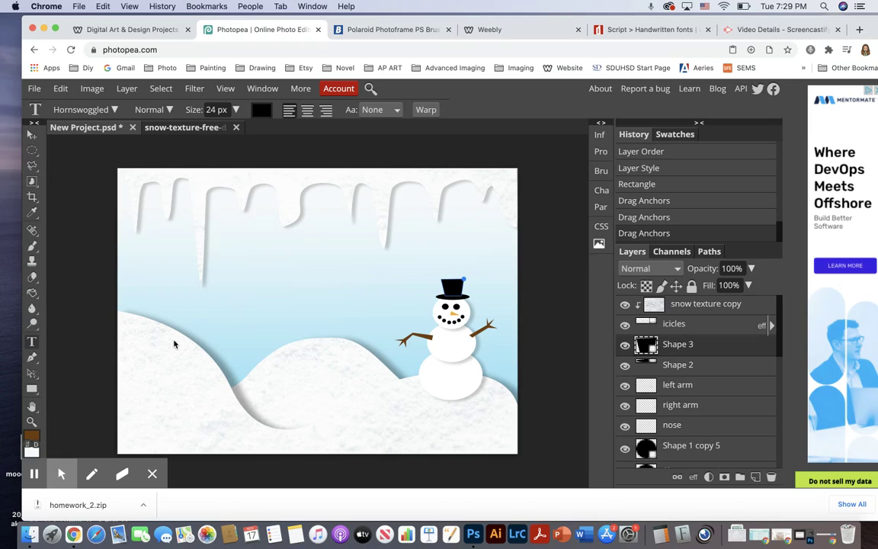
- Add a "Happy Holidays" text layer in the sky above the hills with the font size set to 150 px
{"action": "left_click", "coordinate": [171, 284]}
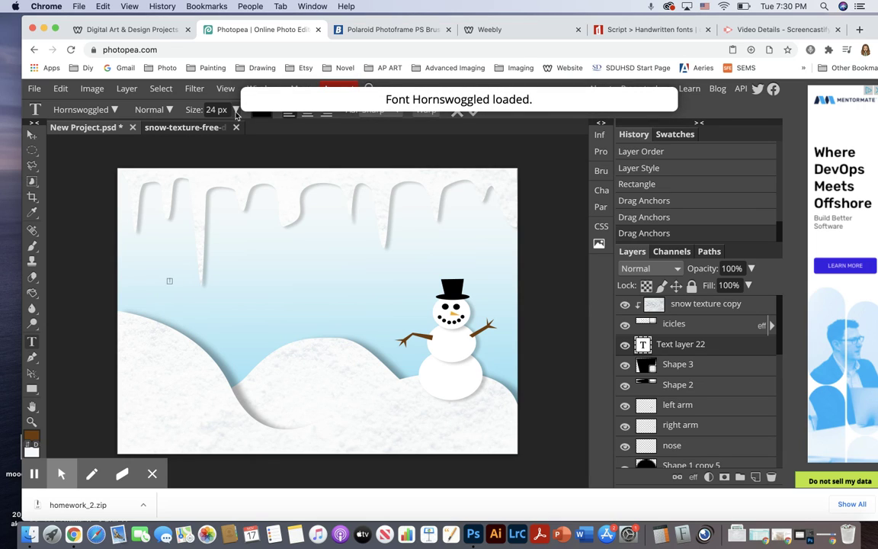
{"action": "left_click", "coordinate": [236, 110]}
{"action": "left_click", "coordinate": [234, 130]}
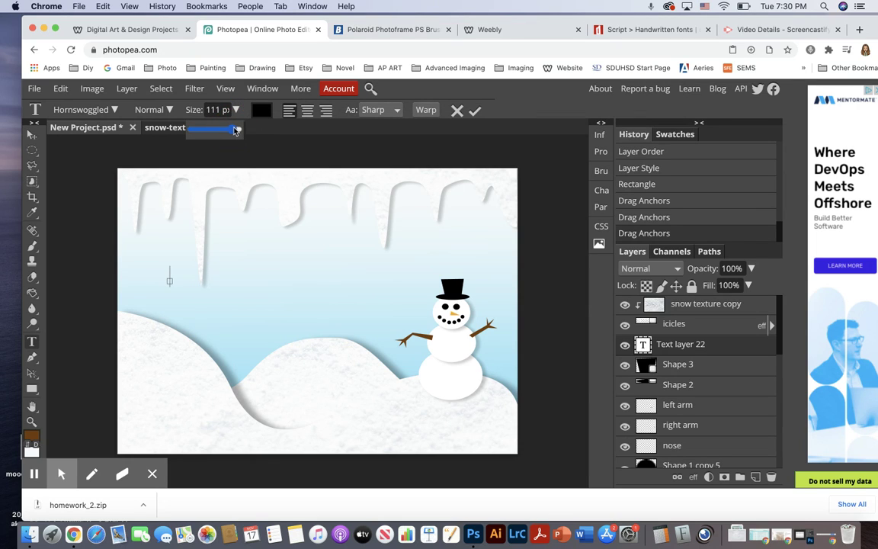
{"action": "left_click", "coordinate": [237, 130]}
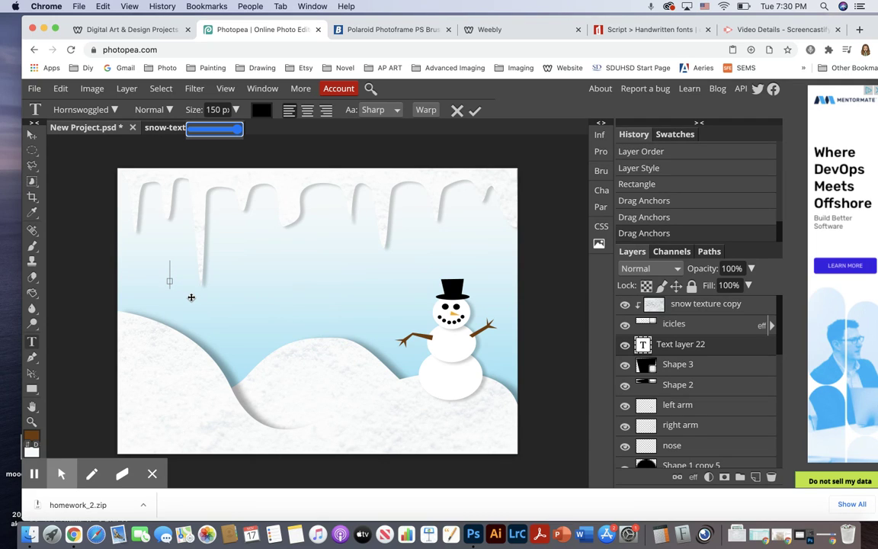
{"action": "left_click", "coordinate": [258, 119]}
{"action": "left_click", "coordinate": [171, 278]}
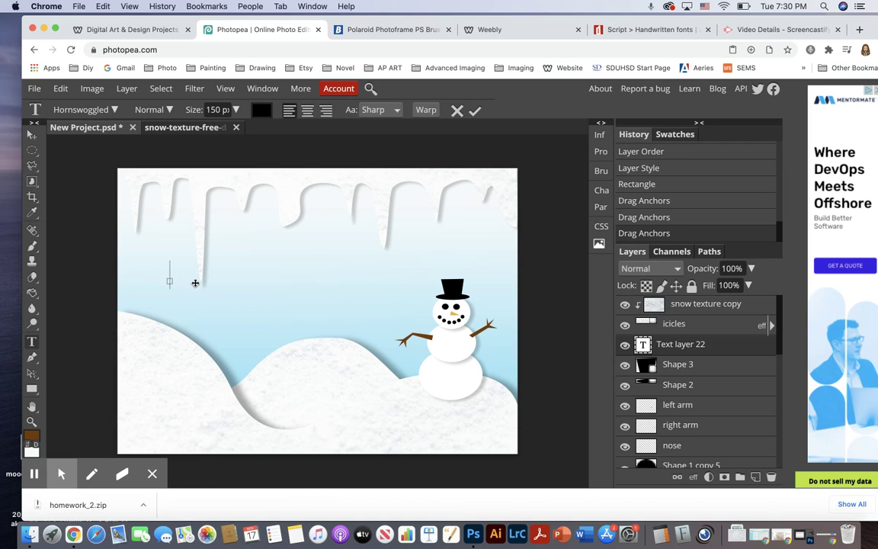
{"action": "type", "text": "app"}
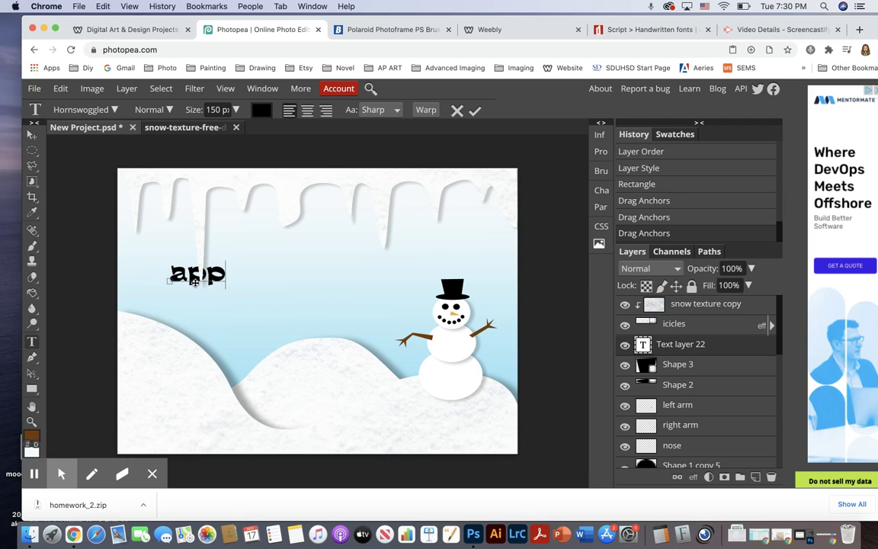
{"action": "key", "text": "BackSpace"}
{"action": "key", "text": "BackSpace"}
{"action": "key", "text": "BackSpace"}
{"action": "type", "text": "H"}
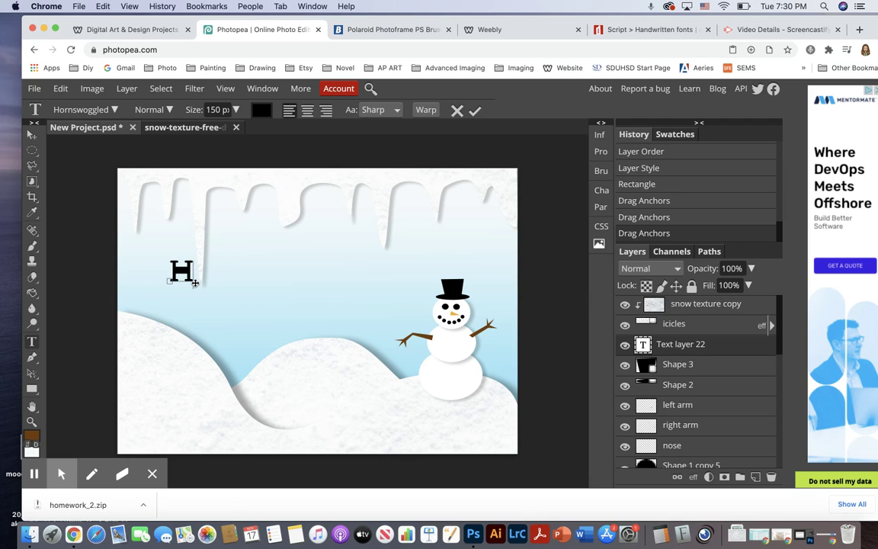
{"action": "type", "text": "appy Holidays"}
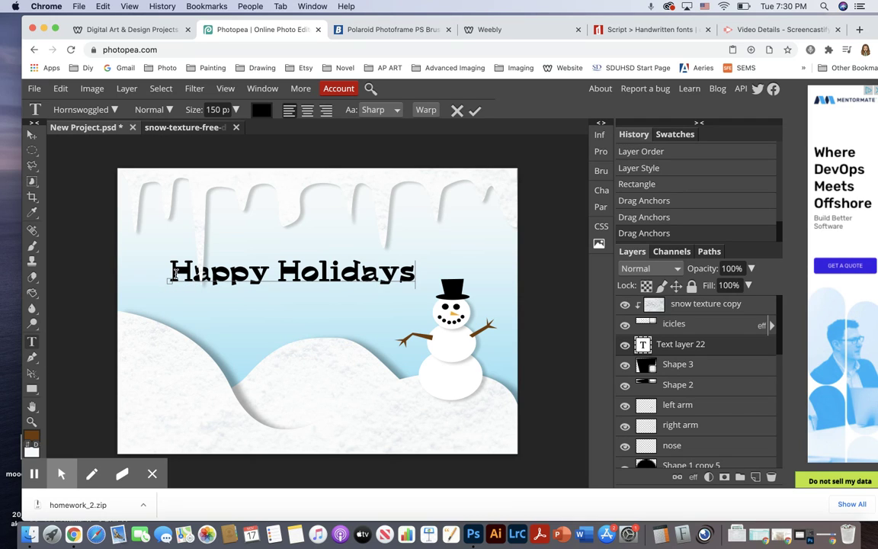
- Recolor the whole "Happy Holidays" text to off-white f9f8f6 and move it up and right, just above the snowman's hat
{"action": "left_click_drag", "start_coordinate": [171, 272], "coordinate": [412, 280]}
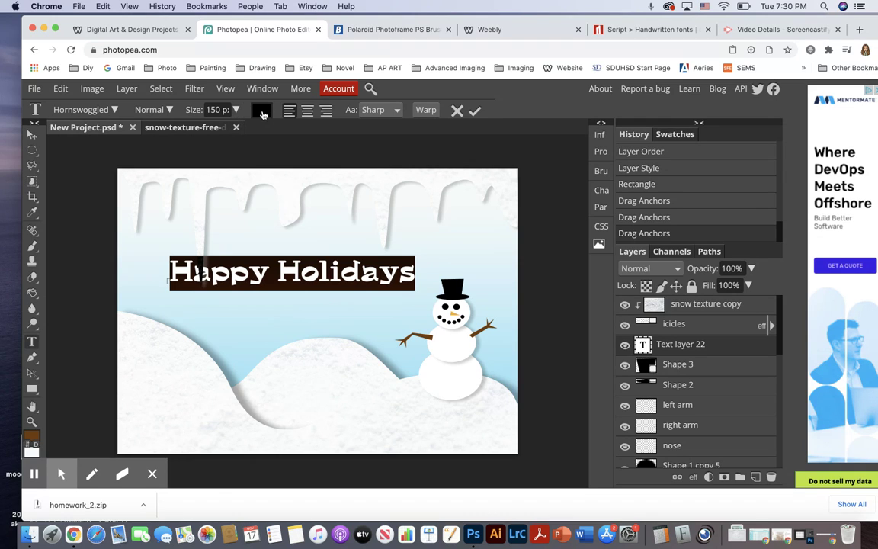
{"action": "left_click", "coordinate": [261, 109]}
{"action": "left_click", "coordinate": [126, 207]}
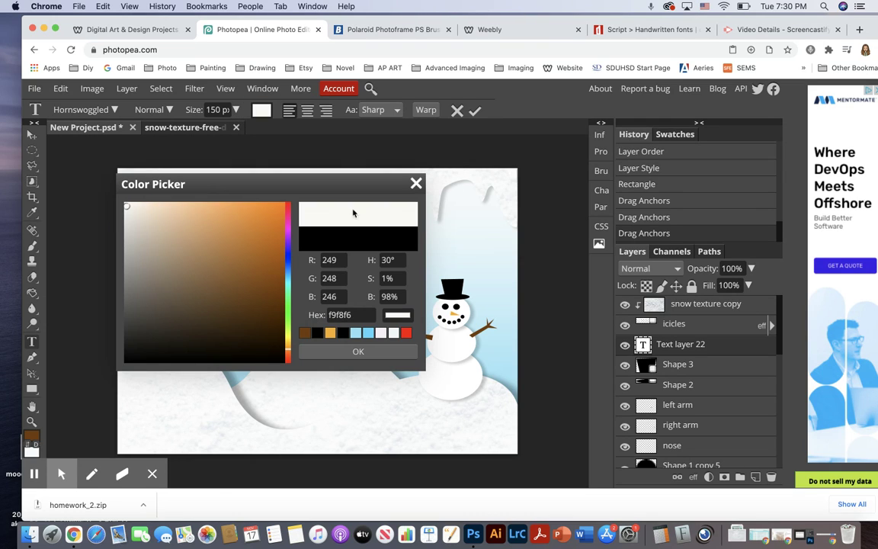
{"action": "left_click", "coordinate": [364, 352]}
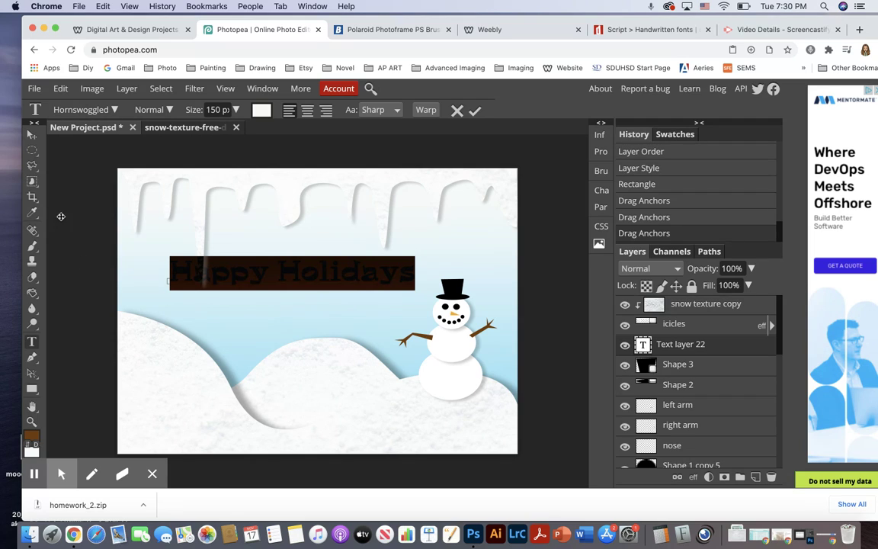
{"action": "left_click", "coordinate": [32, 133]}
{"action": "left_click_drag", "start_coordinate": [330, 279], "coordinate": [375, 259]}
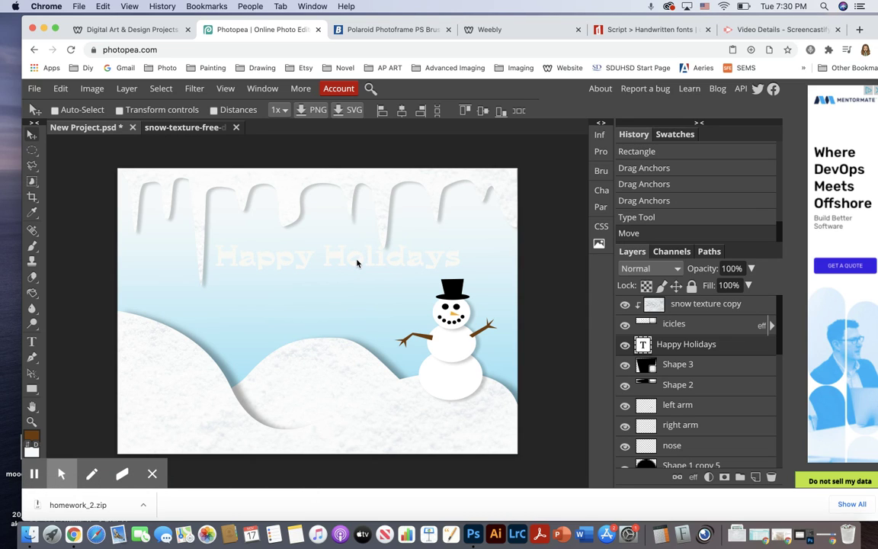
- Add a Stroke layer style to the "Happy Holidays" text with near-black 030000, keeping the color picker clear of the lettering
{"action": "left_click", "coordinate": [125, 87]}
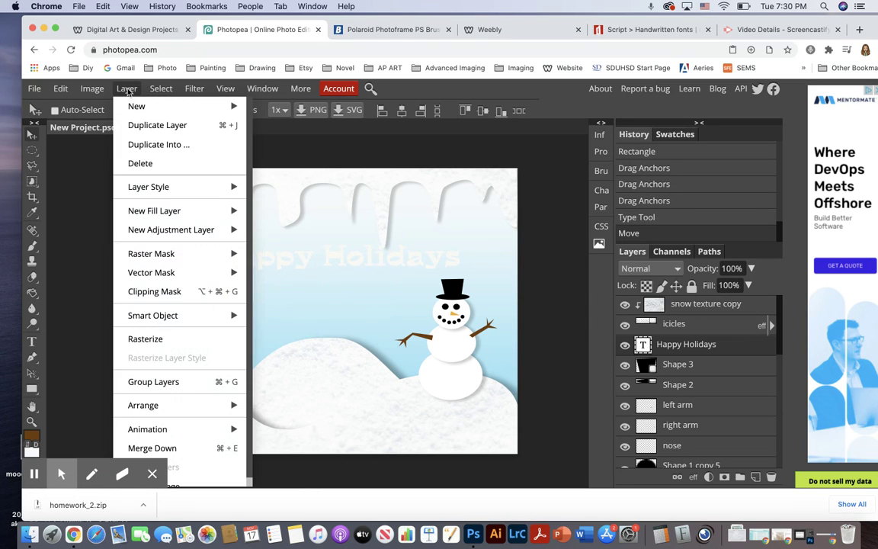
{"action": "mouse_move", "coordinate": [155, 186]}
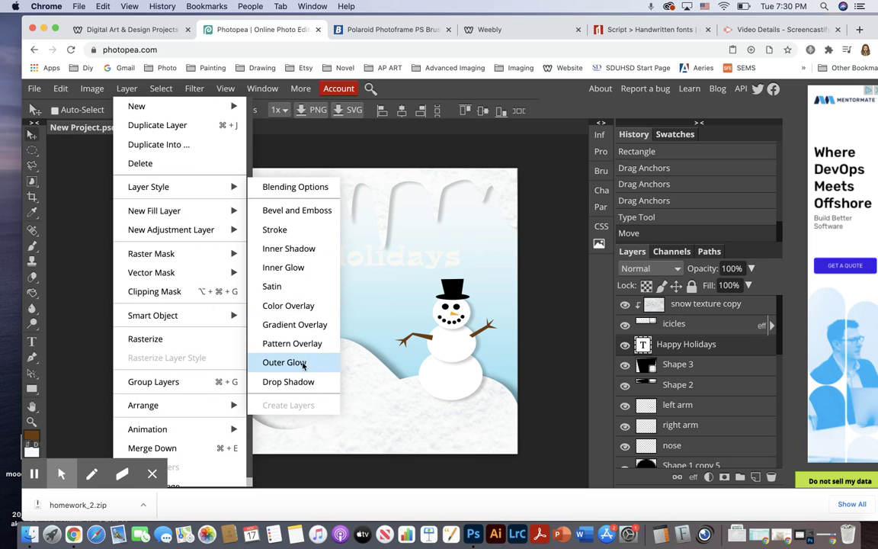
{"action": "left_click", "coordinate": [284, 229]}
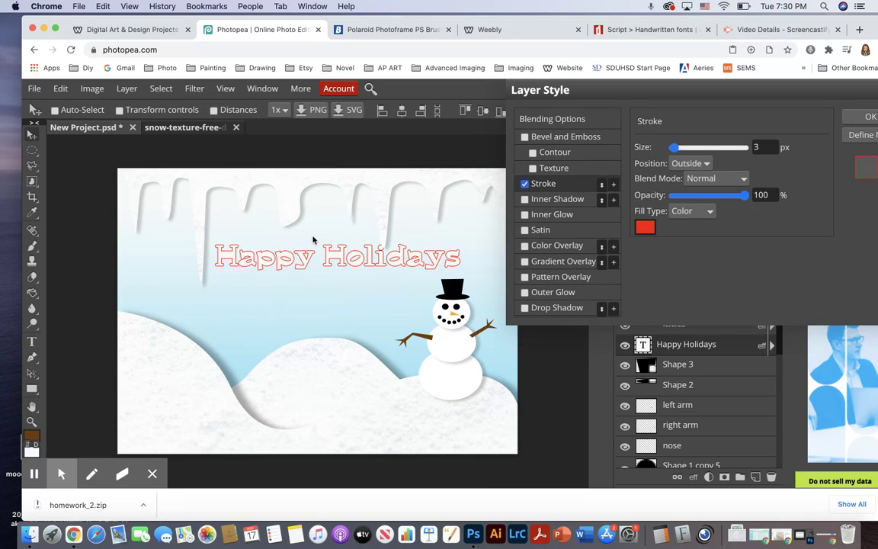
{"action": "left_click", "coordinate": [645, 227]}
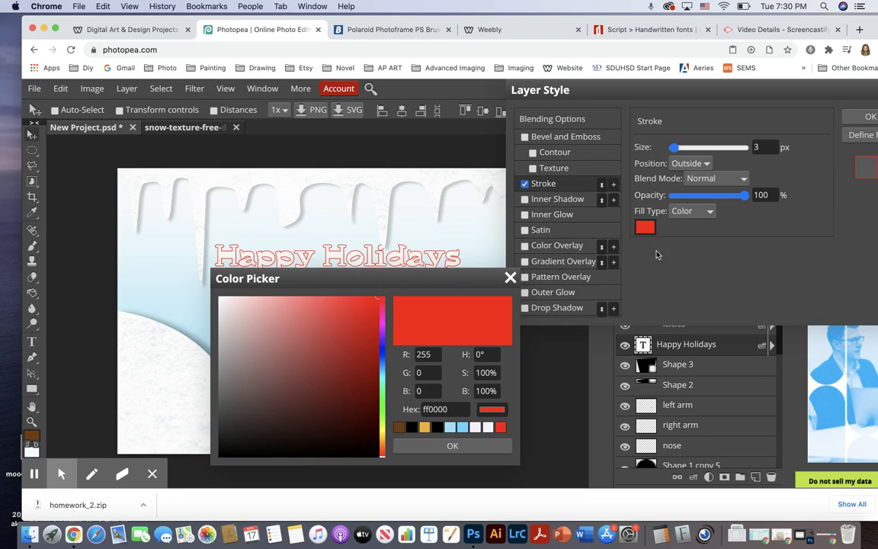
{"action": "left_click", "coordinate": [372, 456]}
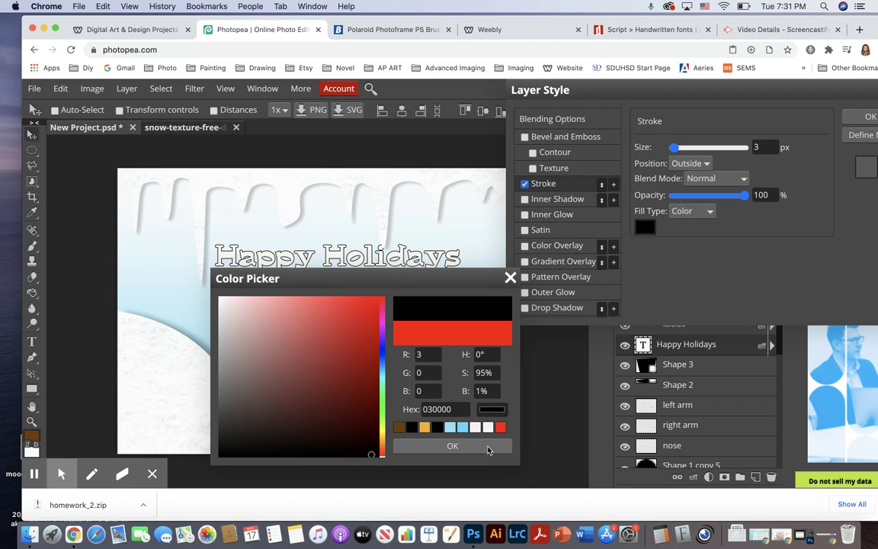
{"action": "left_click_drag", "start_coordinate": [415, 284], "coordinate": [665, 277]}
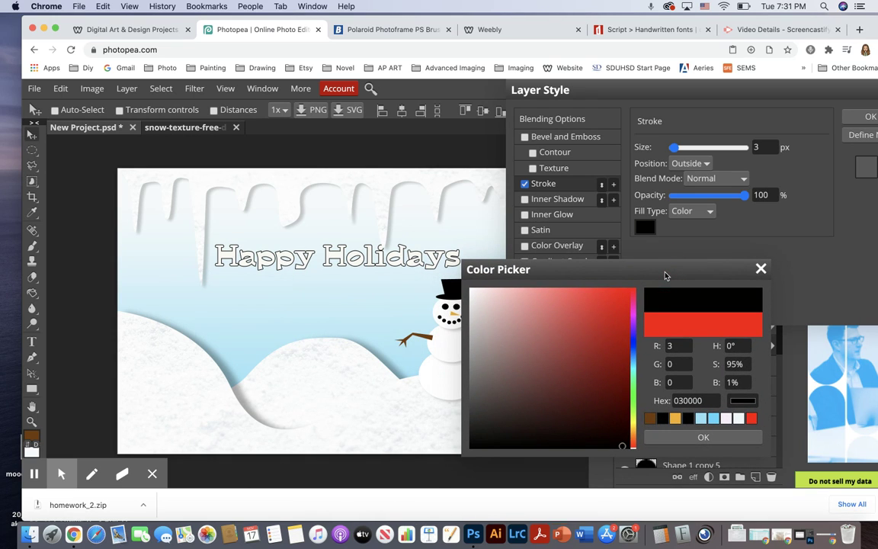
- Change the text stroke's color to a dark teal, set its size to 5 px, and apply the layer style
{"action": "left_click", "coordinate": [701, 419]}
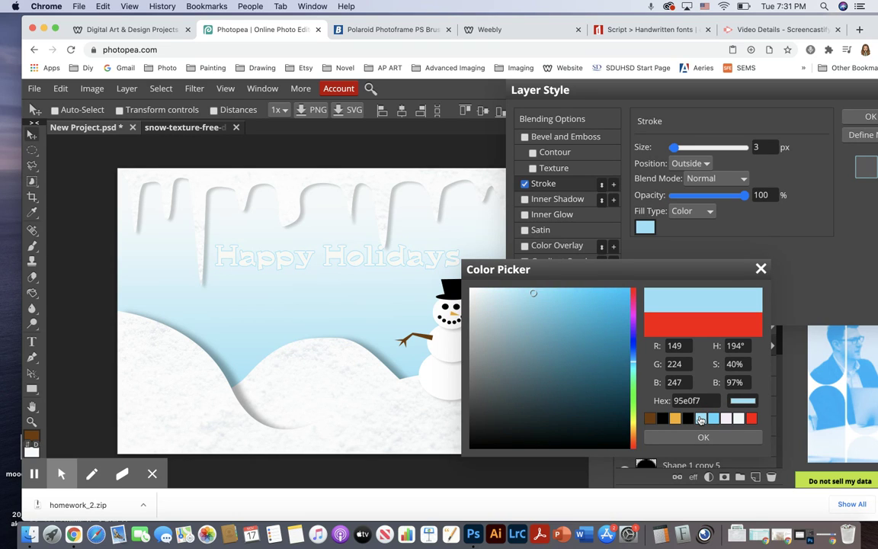
{"action": "left_click", "coordinate": [713, 419]}
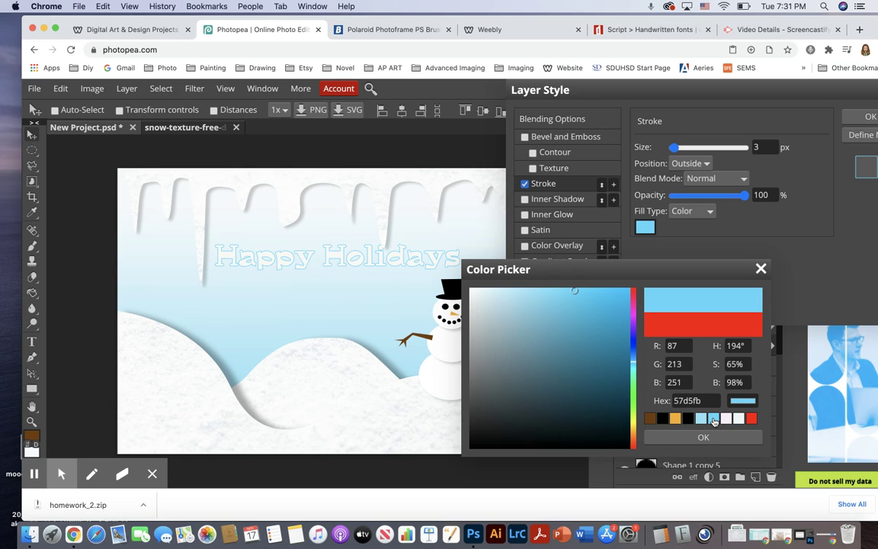
{"action": "left_click", "coordinate": [689, 419]}
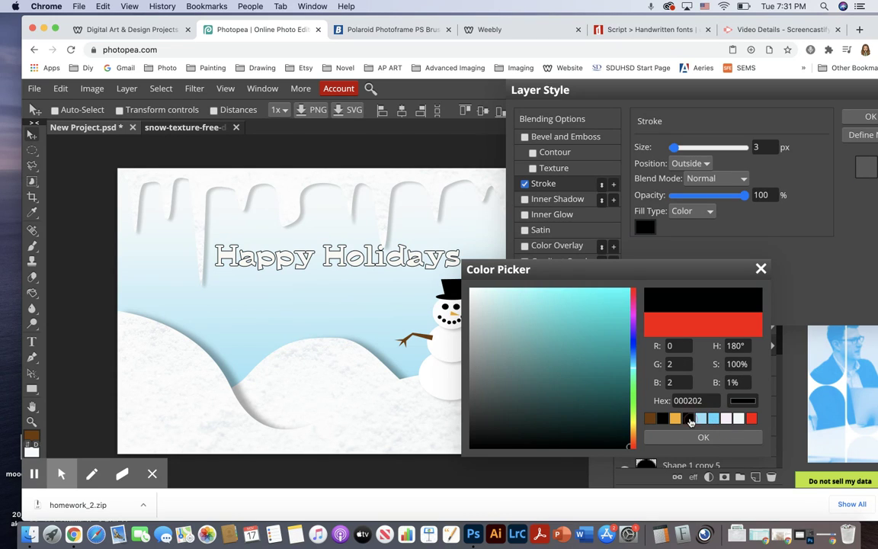
{"action": "left_click", "coordinate": [613, 415]}
{"action": "left_click_drag", "start_coordinate": [613, 416], "coordinate": [620, 402]}
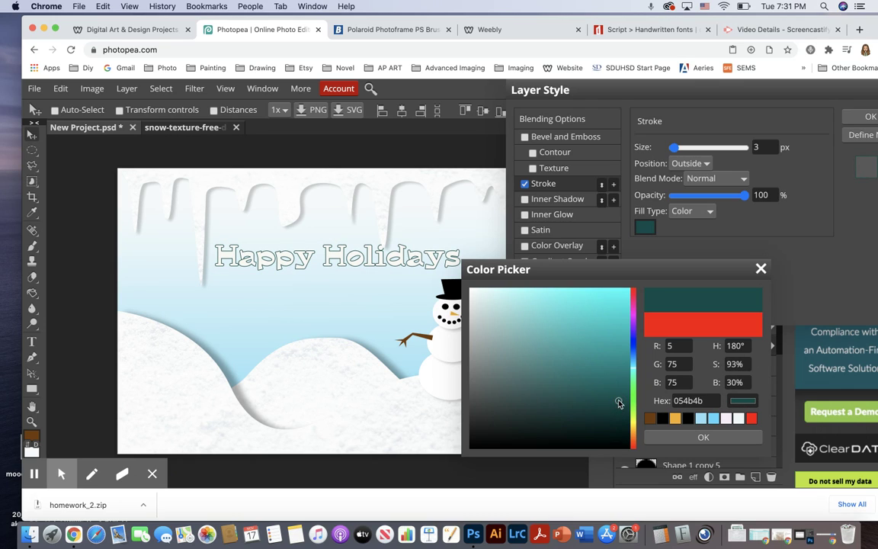
{"action": "left_click", "coordinate": [599, 408]}
{"action": "left_click", "coordinate": [607, 420]}
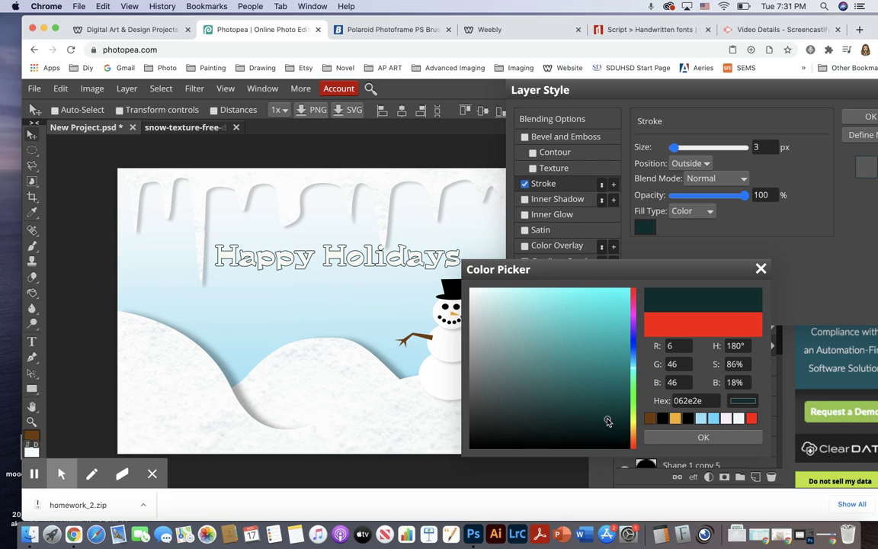
{"action": "left_click", "coordinate": [614, 408]}
{"action": "left_click", "coordinate": [679, 438]}
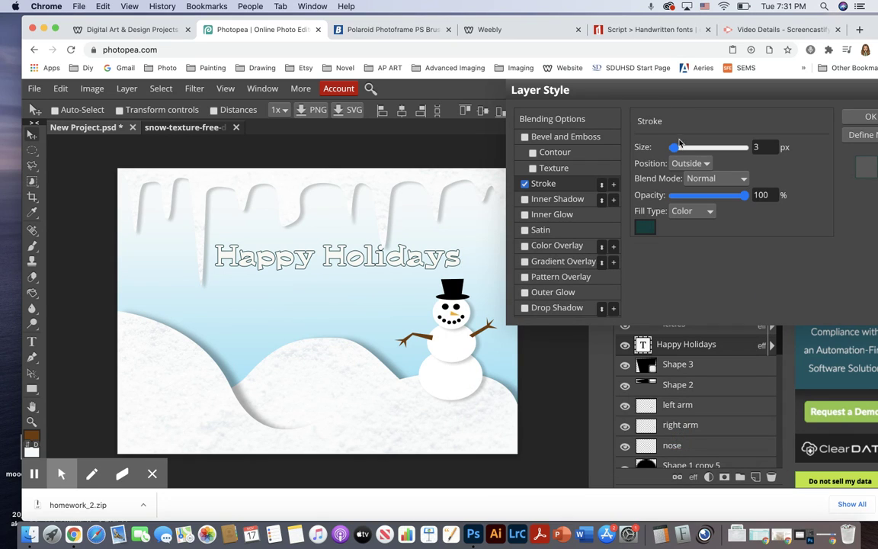
{"action": "mouse_move", "coordinate": [676, 150]}
{"action": "left_mouse_down"}
{"action": "mouse_move", "coordinate": [695, 150]}
{"action": "mouse_move", "coordinate": [675, 150]}
{"action": "left_mouse_up"}
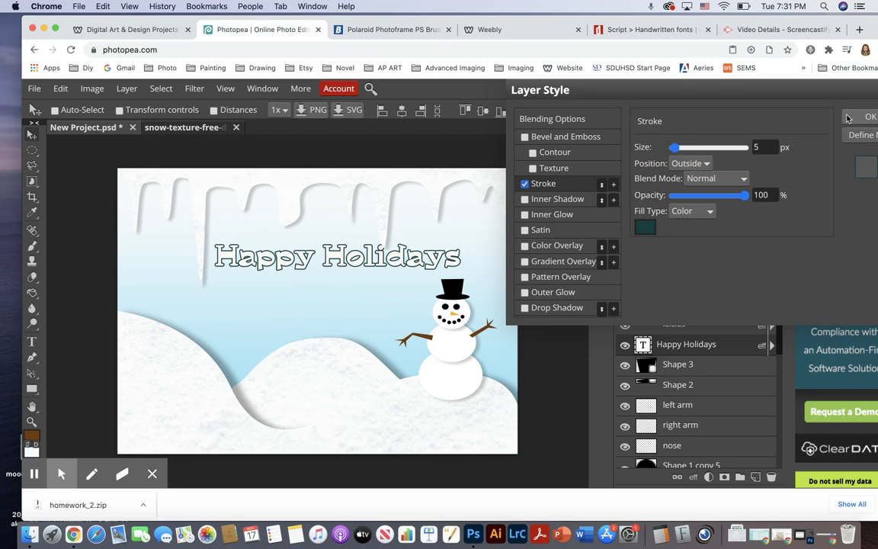
{"action": "left_click", "coordinate": [848, 118]}
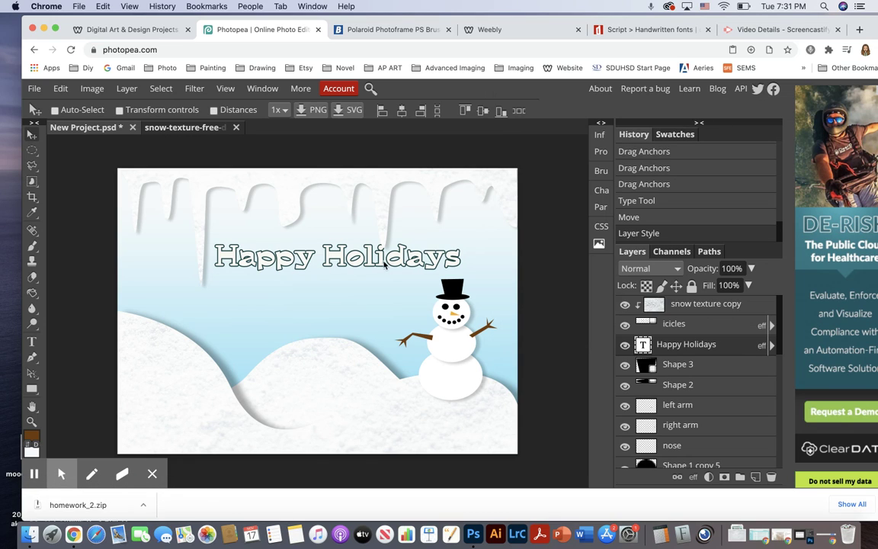
- Remove "Holidays" from the text layer and move the remaining "Happy" to the middle of the sky below the icicles
{"action": "left_click_drag", "start_coordinate": [266, 261], "coordinate": [226, 259]}
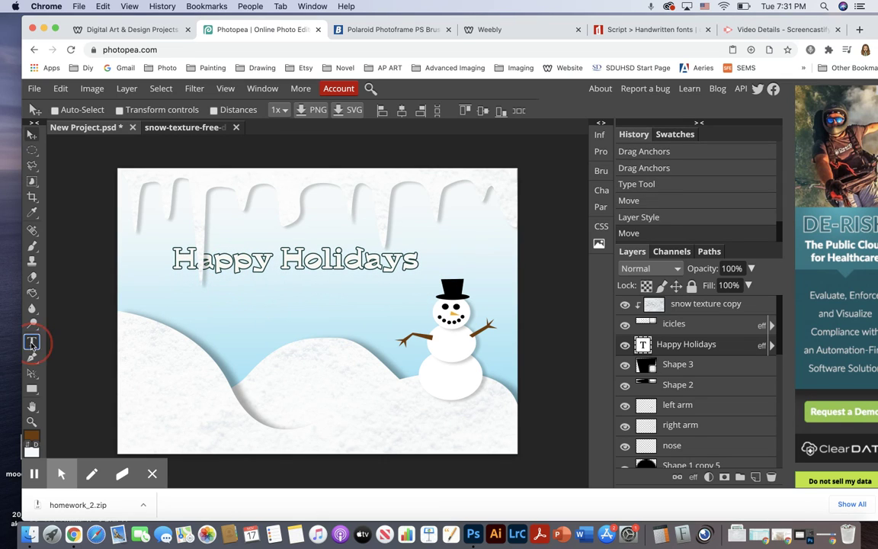
{"action": "left_click", "coordinate": [32, 342]}
{"action": "left_click_drag", "start_coordinate": [416, 263], "coordinate": [287, 260]}
{"action": "key", "text": "BackSpace"}
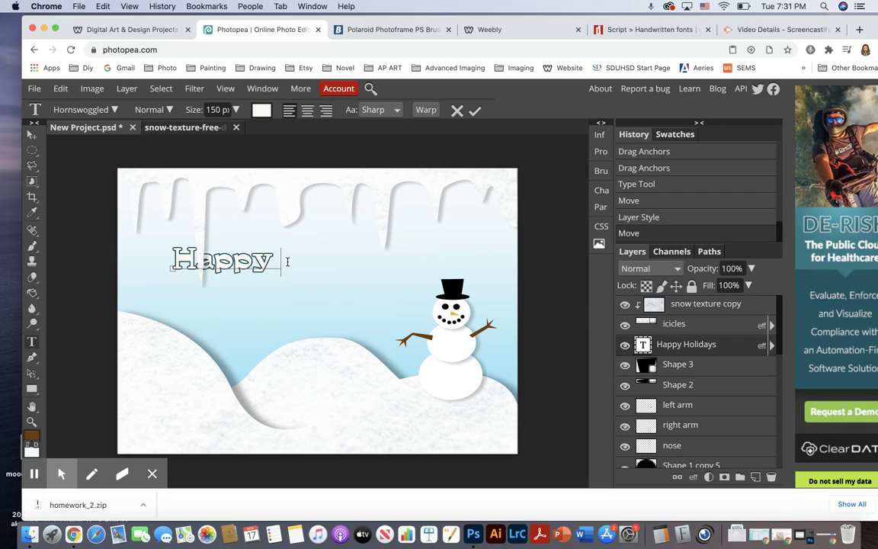
{"action": "left_click", "coordinate": [31, 135]}
{"action": "left_click_drag", "start_coordinate": [204, 269], "coordinate": [284, 259]}
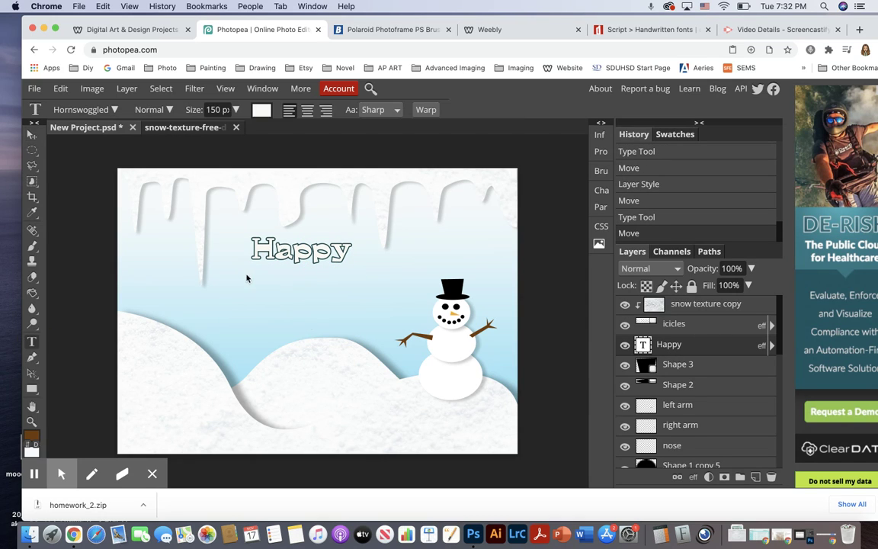
- Add a separate "Holidays" text layer and position it directly beneath "Happy", aligned near its starting edge
{"action": "left_click", "coordinate": [226, 288]}
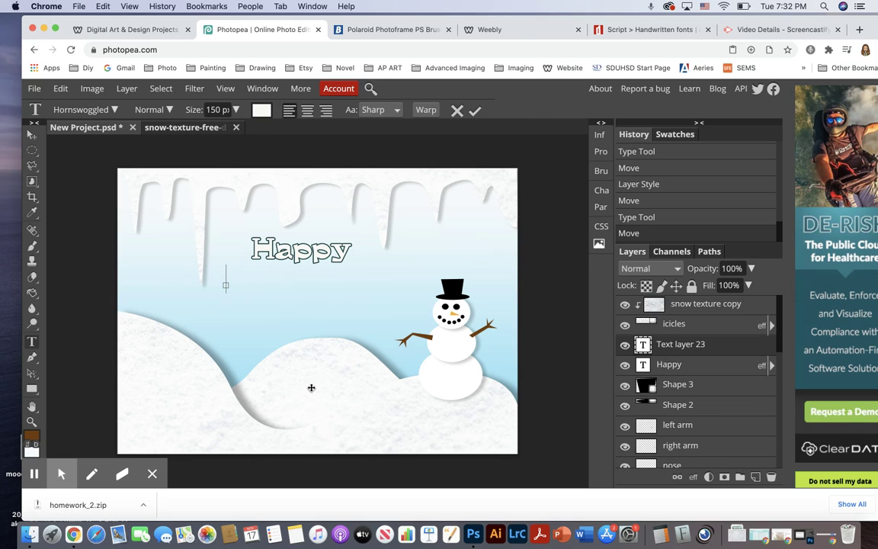
{"action": "type", "text": "Holidays"}
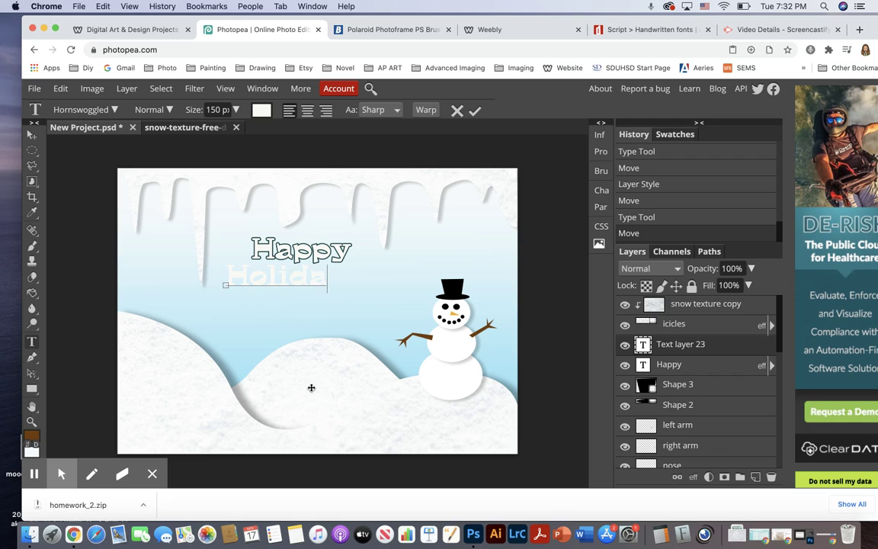
{"action": "left_click", "coordinate": [31, 136]}
{"action": "left_click_drag", "start_coordinate": [292, 279], "coordinate": [317, 282]}
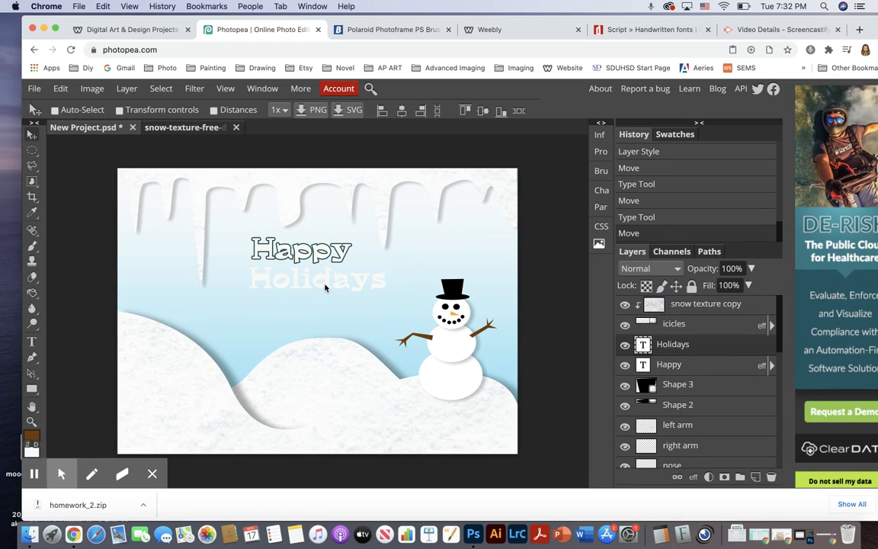
- Apply a 5 px outside Stroke in the same dark teal to the "Holidays" text layer
{"action": "left_click", "coordinate": [126, 88]}
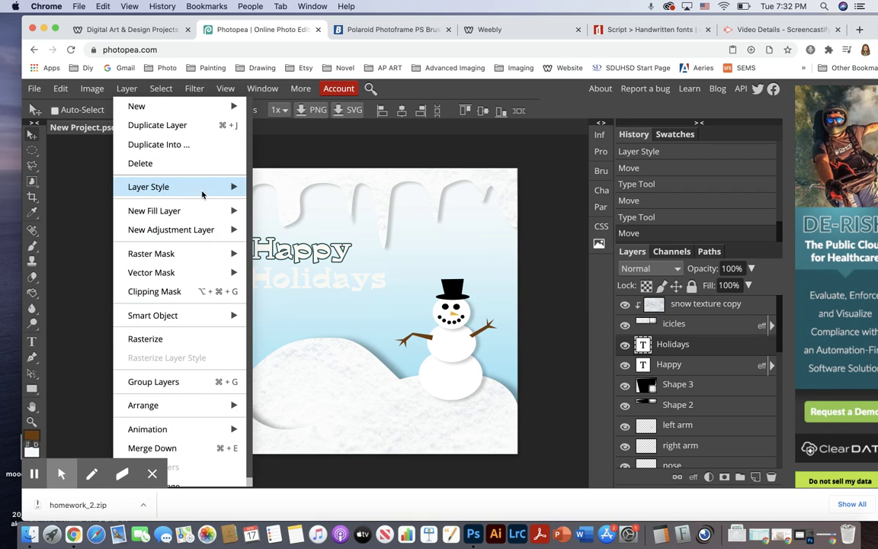
{"action": "mouse_move", "coordinate": [182, 188]}
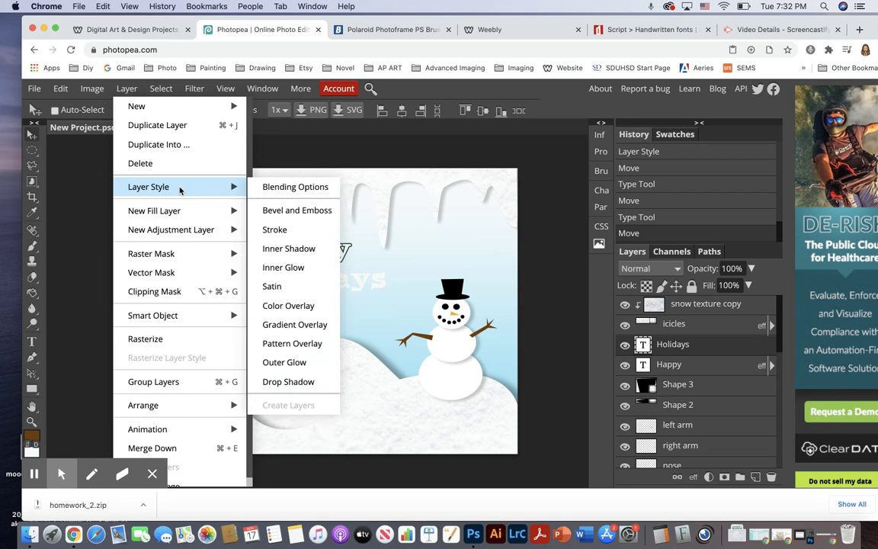
{"action": "left_click", "coordinate": [298, 229]}
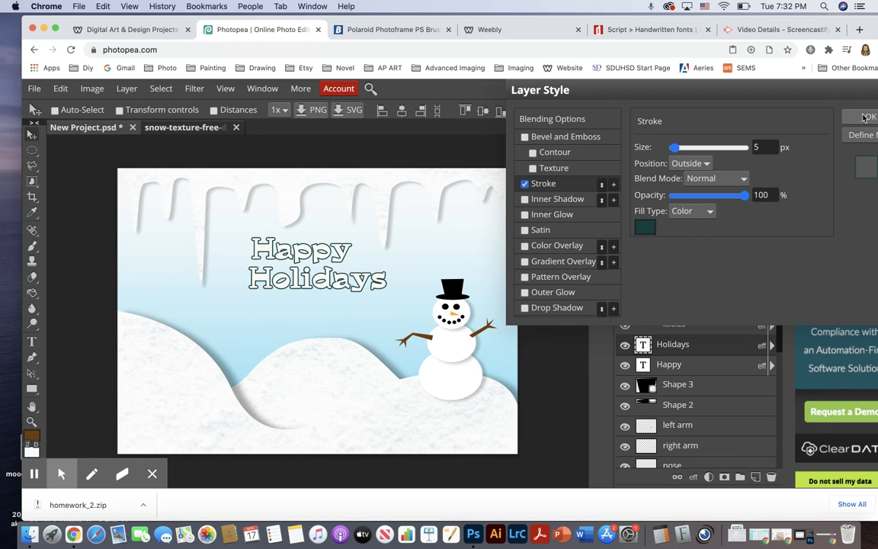
{"action": "key", "text": "Return"}
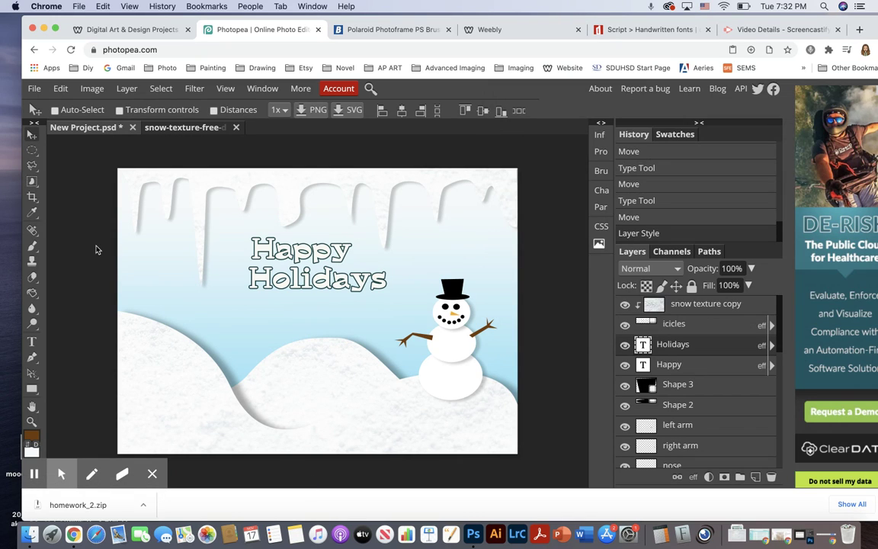
- Lower "Holidays" in the sky and move "Happy" down directly above it, with their starting edges aligned
{"action": "mouse_move", "coordinate": [292, 287]}
{"action": "left_mouse_down"}
{"action": "mouse_move", "coordinate": [294, 309]}
{"action": "mouse_move", "coordinate": [281, 314]}
{"action": "mouse_move", "coordinate": [288, 305]}
{"action": "left_mouse_up"}
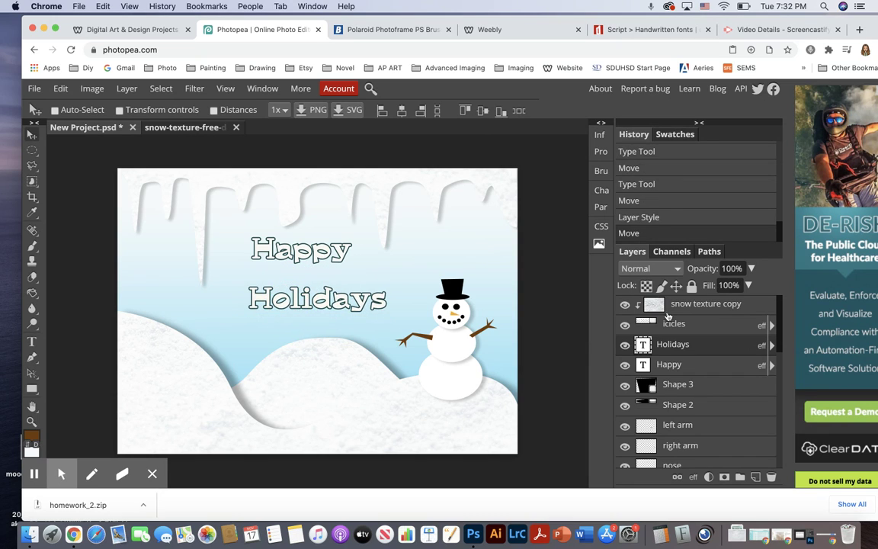
{"action": "left_click", "coordinate": [690, 364]}
{"action": "left_click_drag", "start_coordinate": [313, 252], "coordinate": [318, 273]}
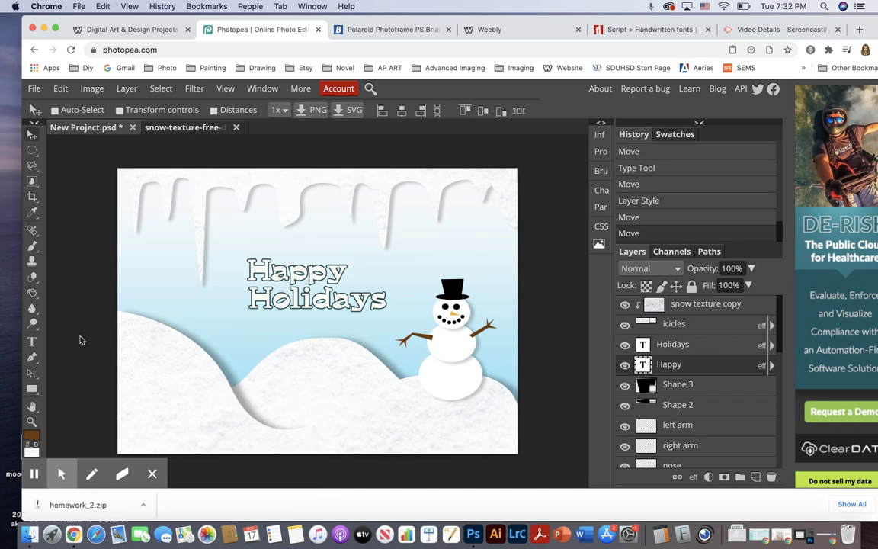
- Try the Flag and Wave warp styles on the "Happy" text, then apply a horizontal Arc warp with 27% bend
{"action": "left_click", "coordinate": [33, 343]}
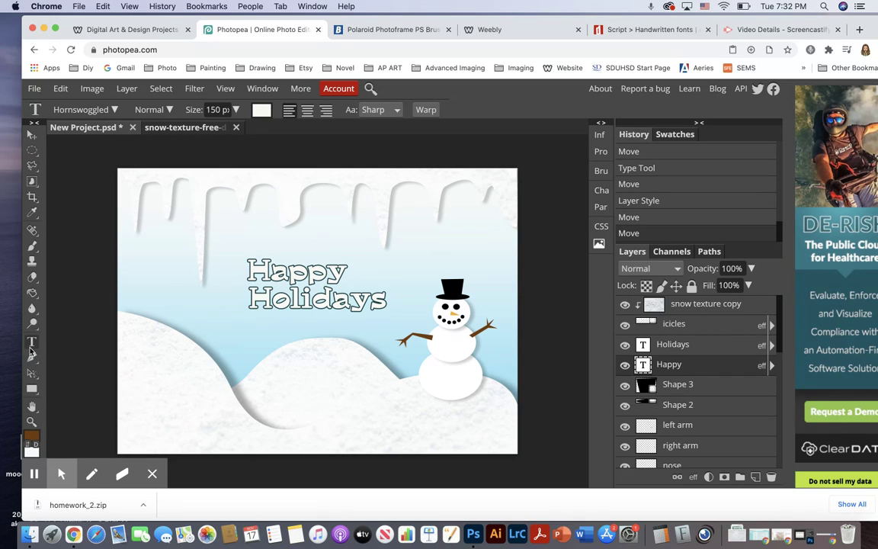
{"action": "left_click_drag", "start_coordinate": [248, 271], "coordinate": [353, 265]}
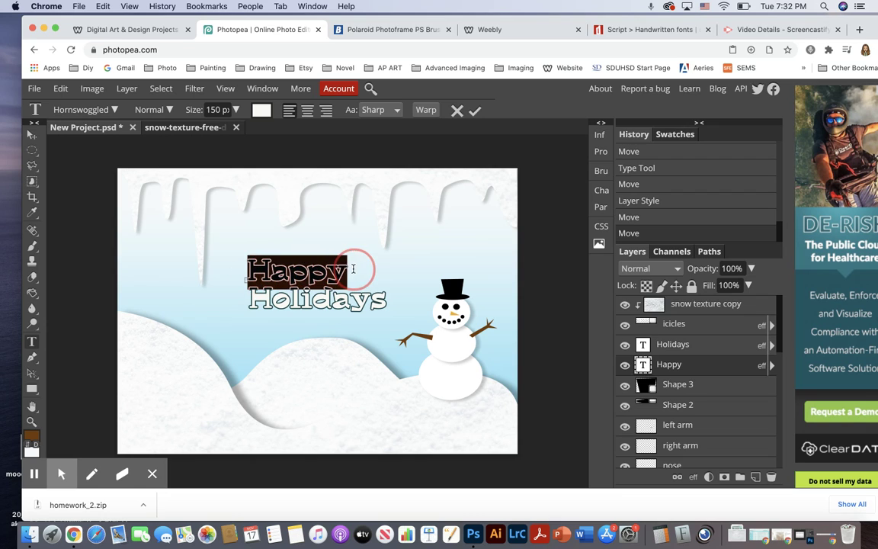
{"action": "left_click", "coordinate": [426, 112]}
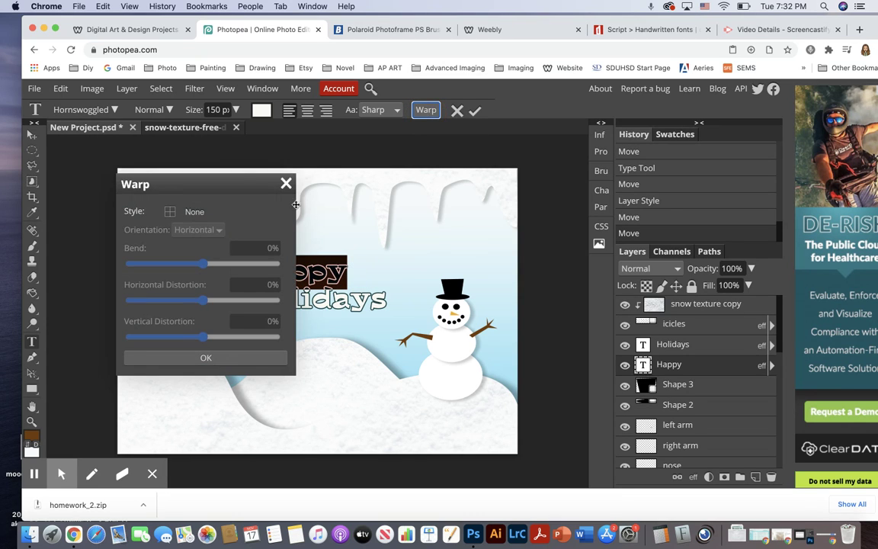
{"action": "left_click_drag", "start_coordinate": [210, 186], "coordinate": [528, 117]}
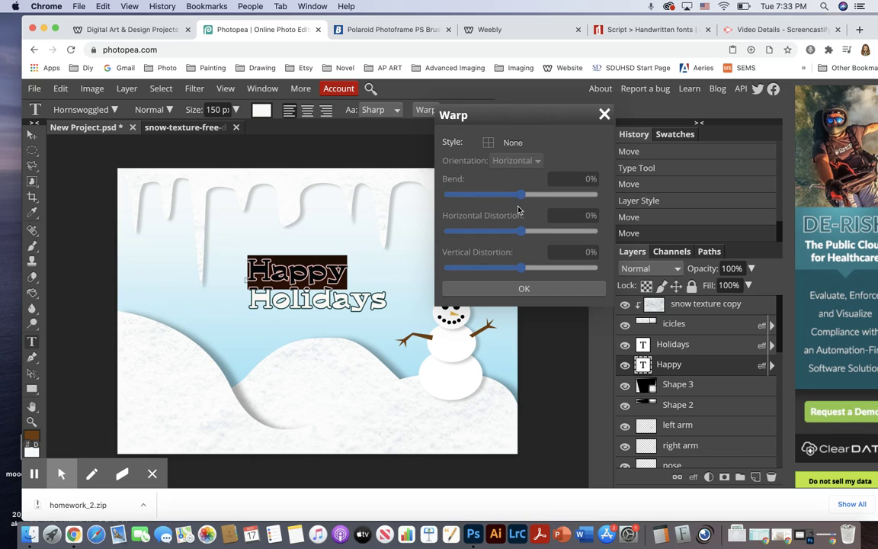
{"action": "left_click", "coordinate": [519, 141]}
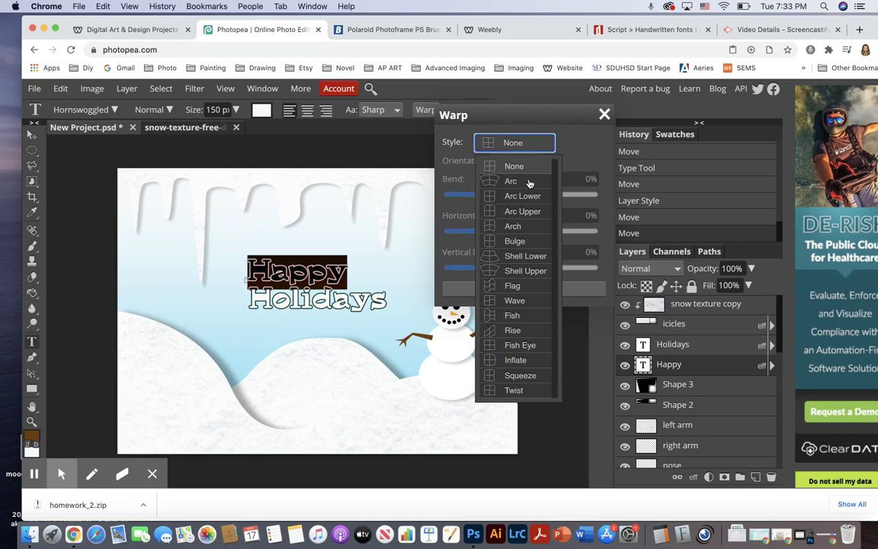
{"action": "left_click", "coordinate": [526, 285]}
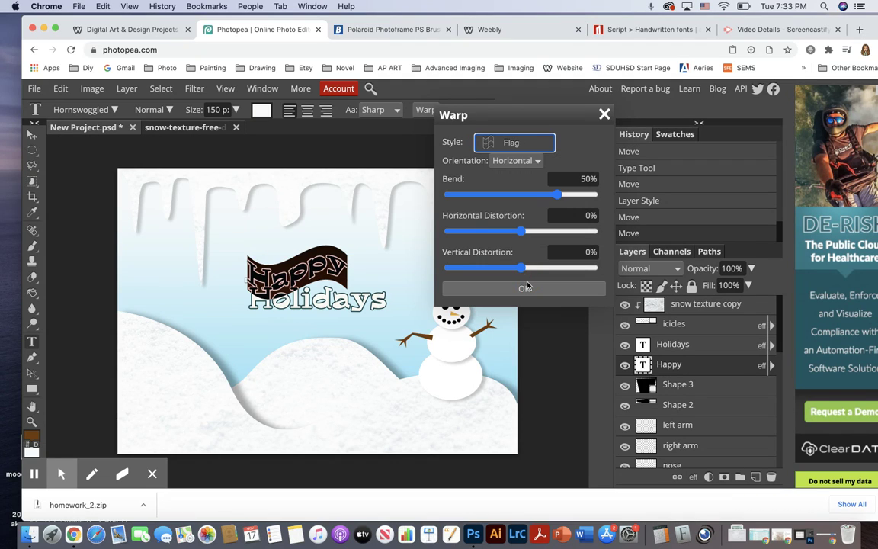
{"action": "left_click", "coordinate": [525, 144]}
{"action": "left_click", "coordinate": [516, 301]}
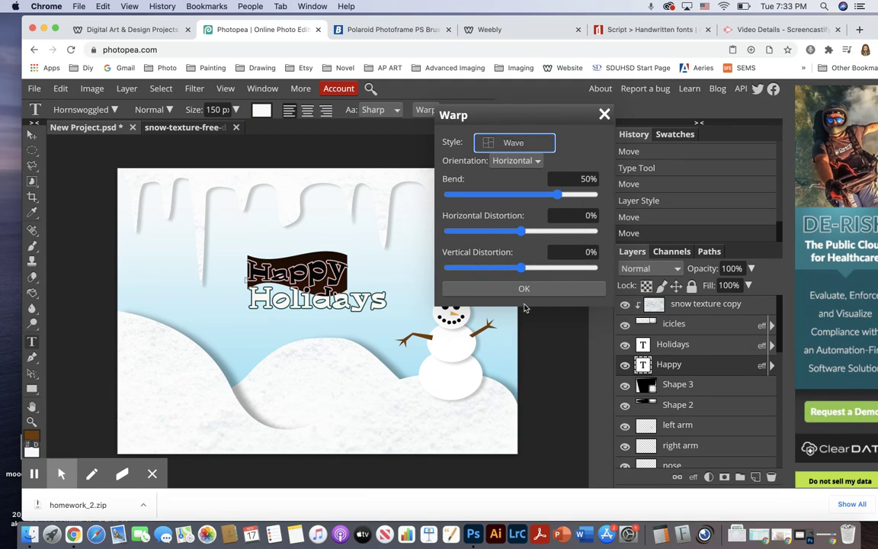
{"action": "left_click", "coordinate": [524, 144]}
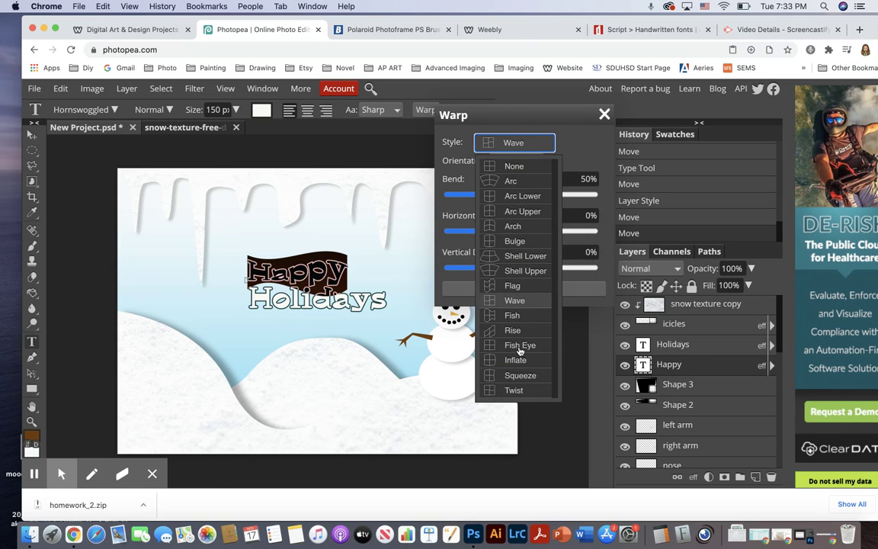
{"action": "left_click", "coordinate": [522, 180]}
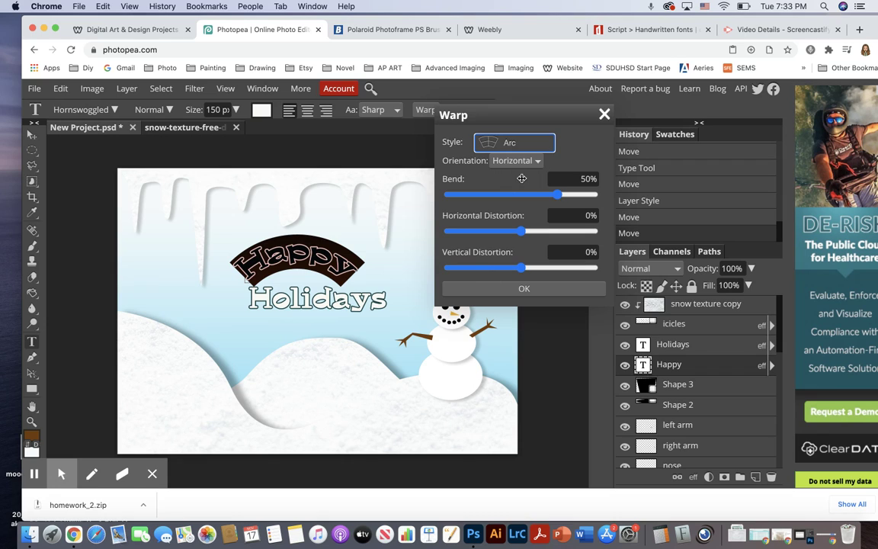
{"action": "left_click_drag", "start_coordinate": [558, 195], "coordinate": [541, 197]}
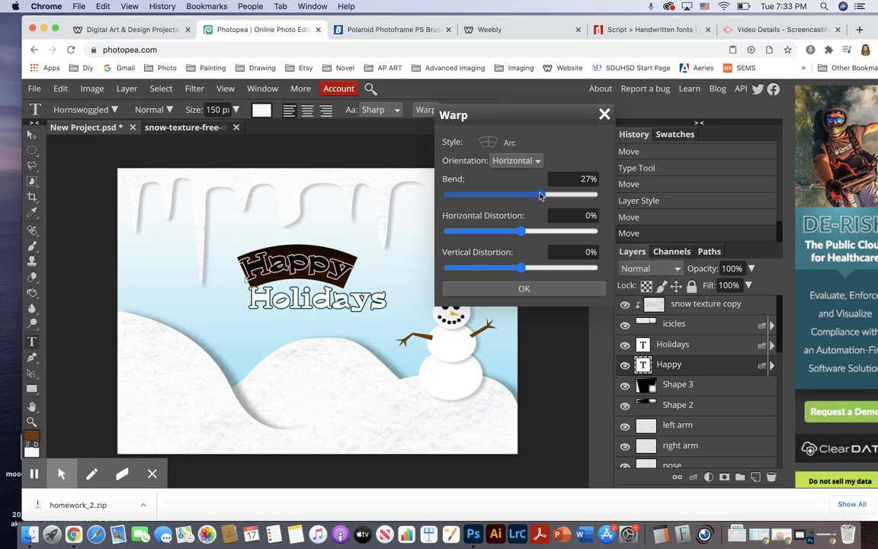
{"action": "left_click", "coordinate": [476, 288]}
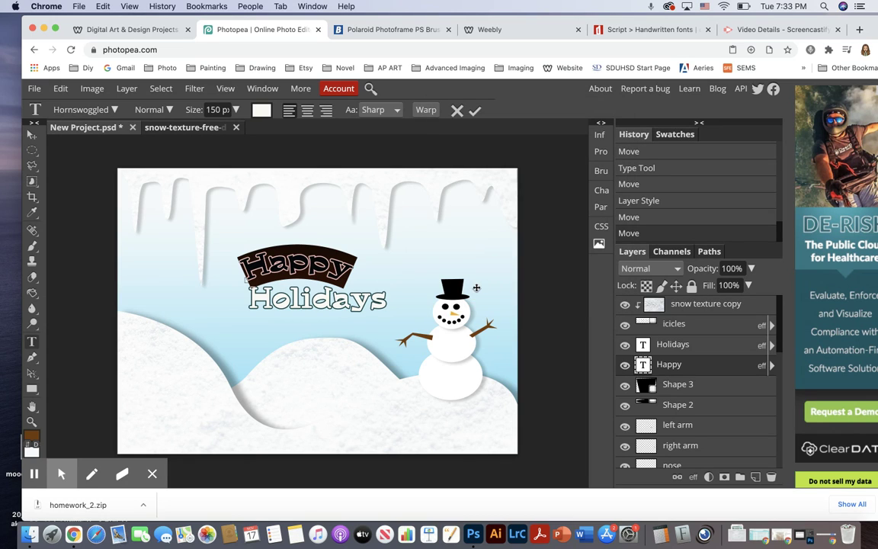
- Warp the "Holidays" text with a horizontal Arc style at 24% bend
{"action": "left_click", "coordinate": [686, 343]}
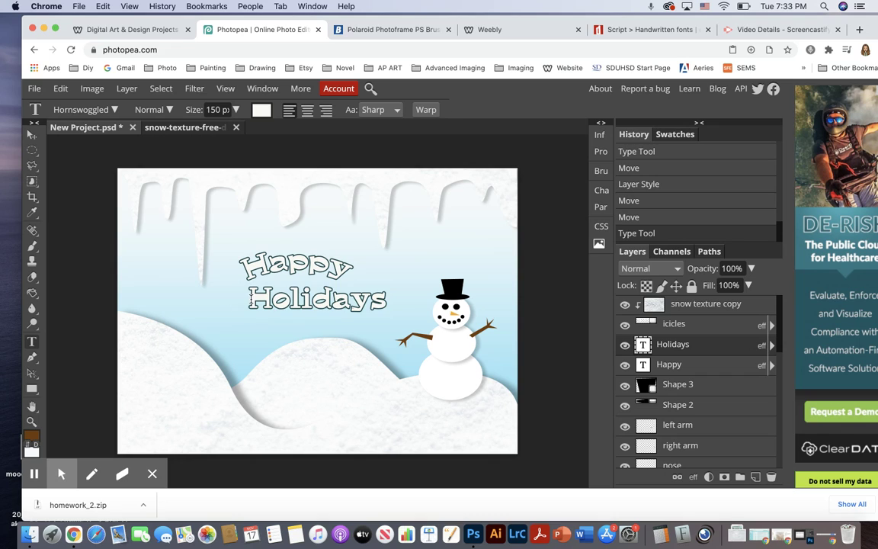
{"action": "left_click_drag", "start_coordinate": [251, 301], "coordinate": [390, 299]}
{"action": "left_click", "coordinate": [425, 110]}
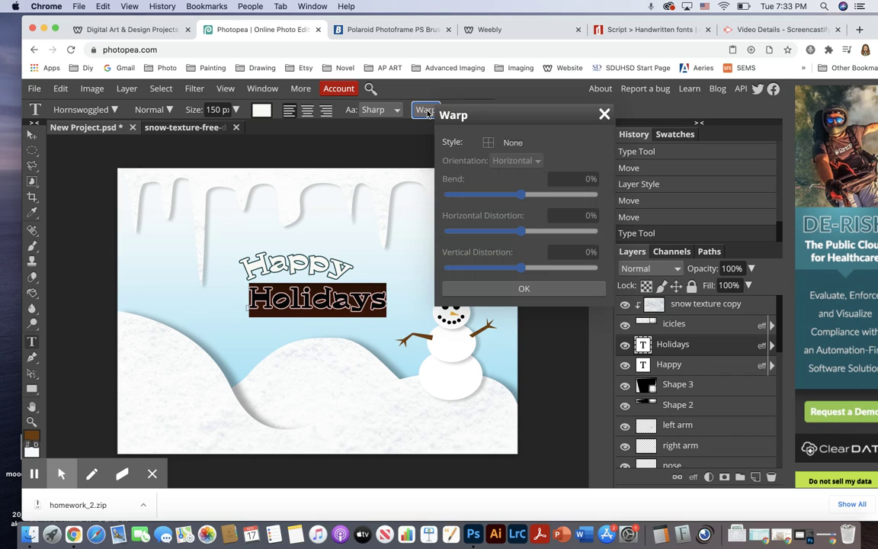
{"action": "left_click", "coordinate": [527, 143]}
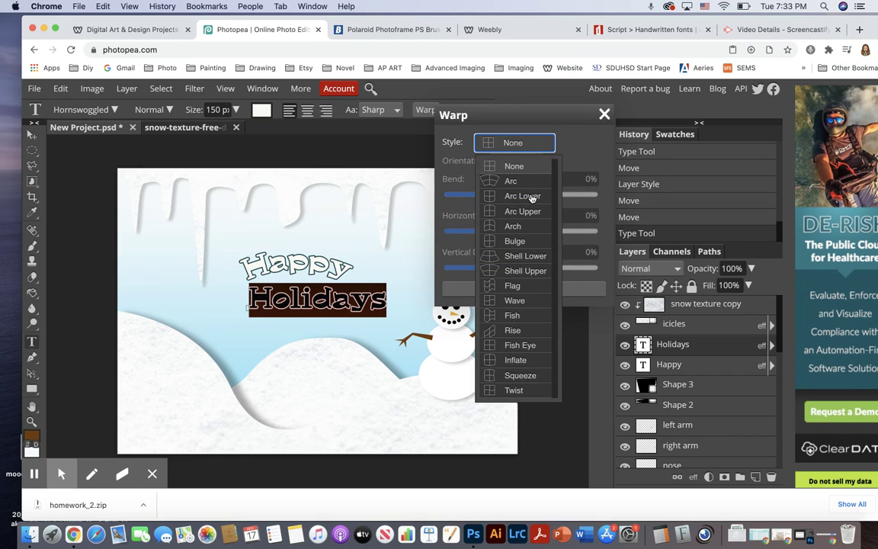
{"action": "left_click", "coordinate": [525, 181]}
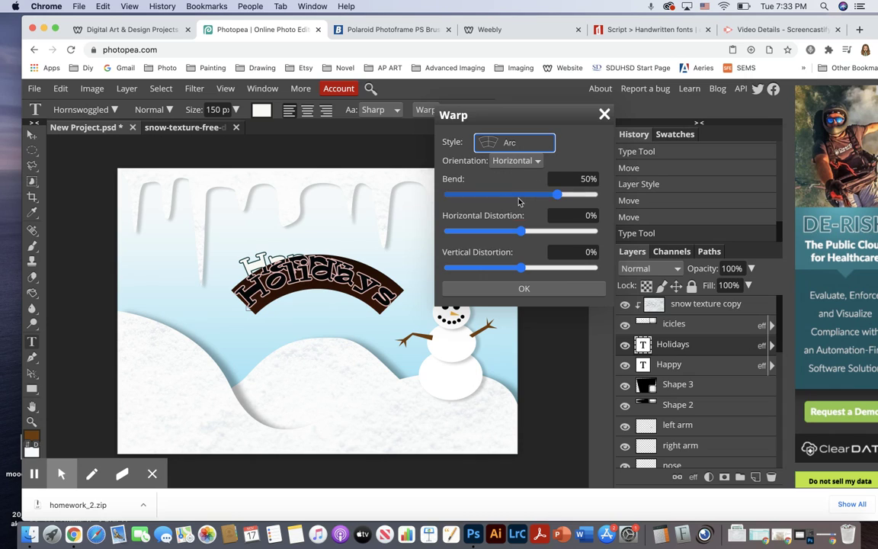
{"action": "left_click", "coordinate": [518, 201]}
{"action": "left_click", "coordinate": [536, 200]}
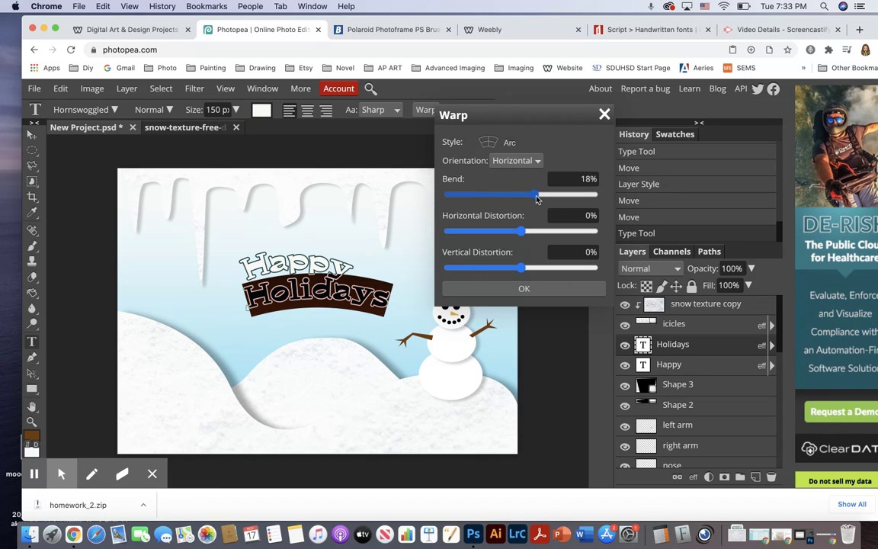
{"action": "left_click", "coordinate": [547, 200]}
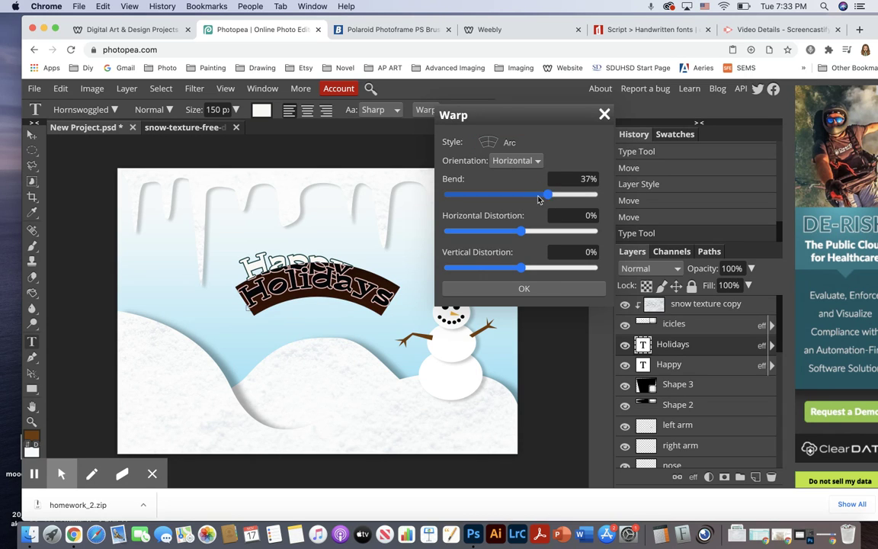
{"action": "left_click", "coordinate": [539, 200]}
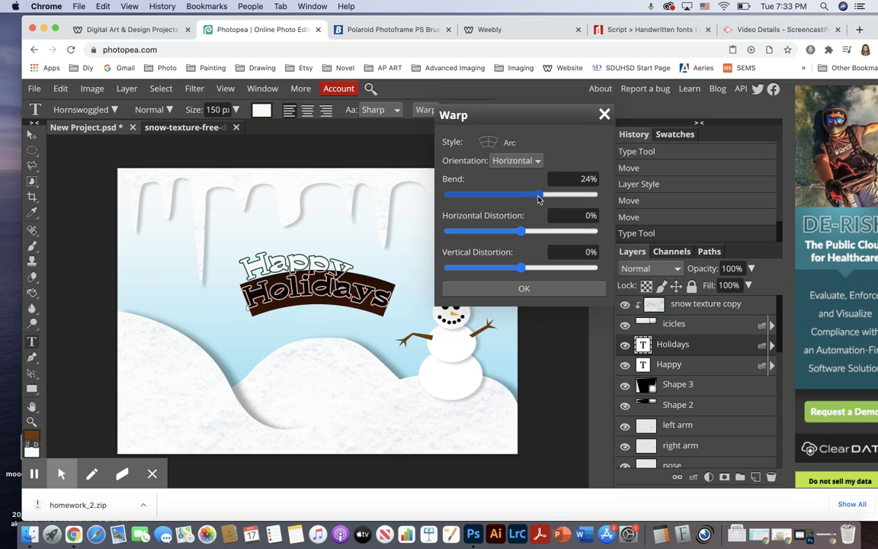
{"action": "left_click", "coordinate": [540, 289]}
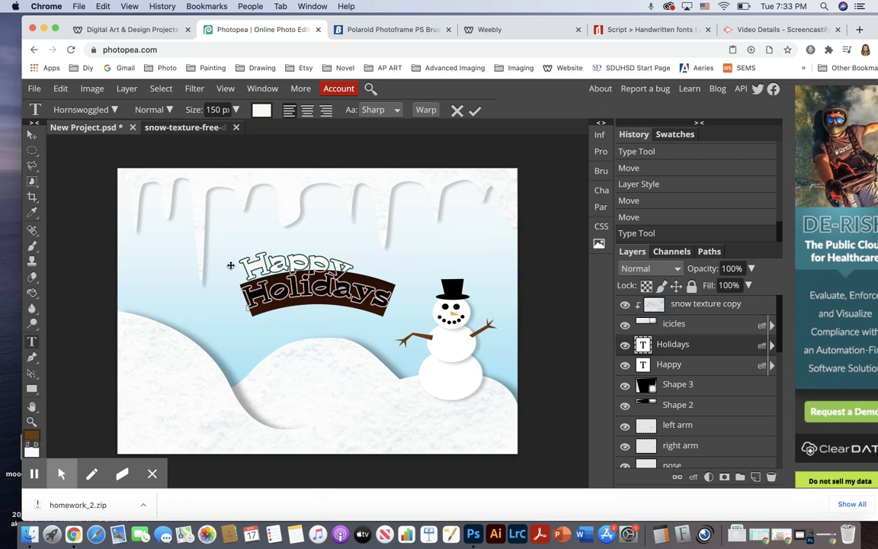
{"action": "left_click", "coordinate": [287, 267]}
- Move the arched "Holidays" down to just above the middle hill and place "Happy" roughly centered right above it
{"action": "left_click", "coordinate": [31, 134]}
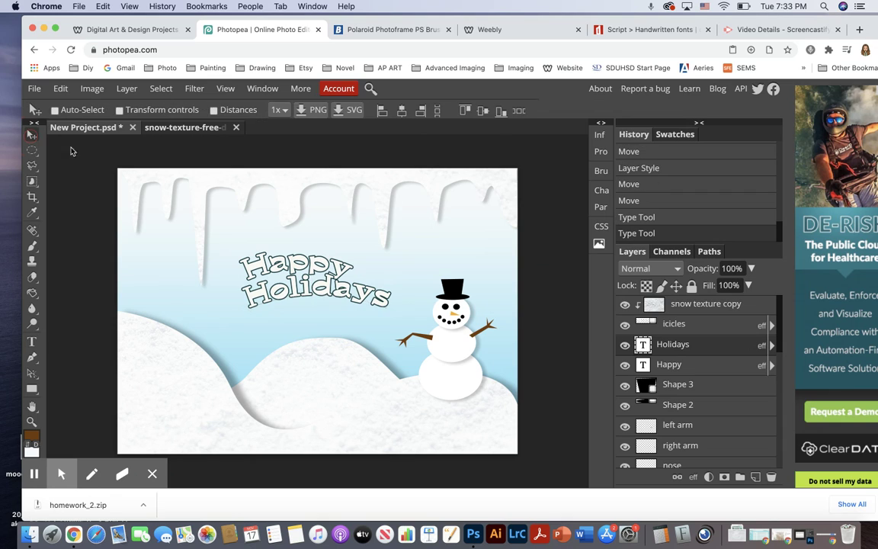
{"action": "left_click_drag", "start_coordinate": [321, 291], "coordinate": [320, 322]}
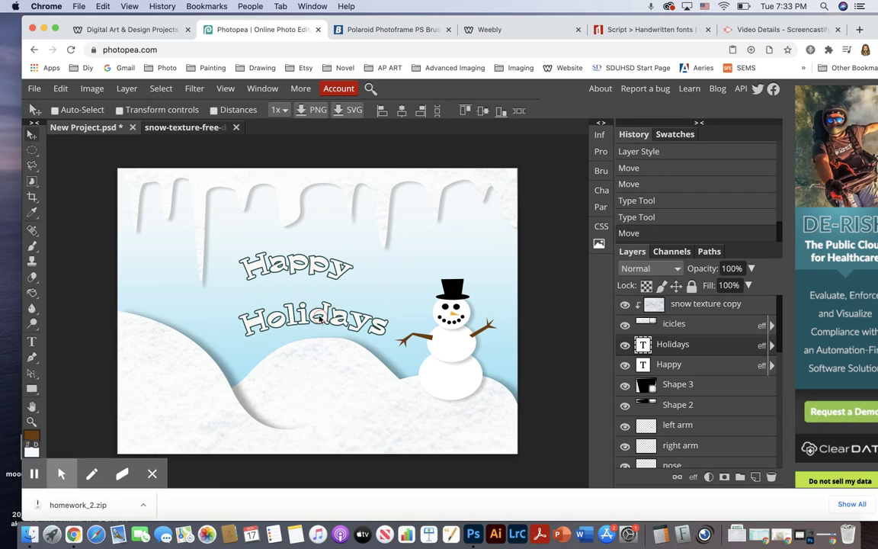
{"action": "left_click", "coordinate": [700, 365]}
{"action": "left_click_drag", "start_coordinate": [333, 265], "coordinate": [345, 288]}
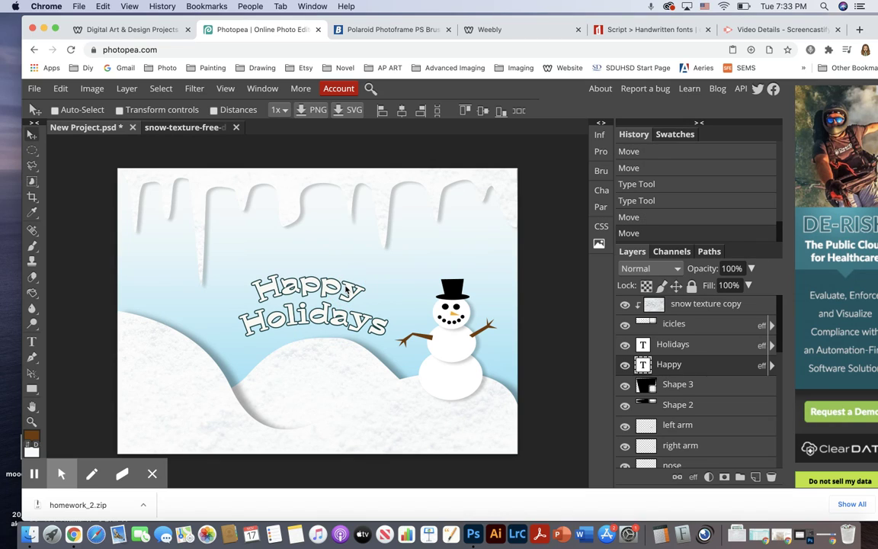